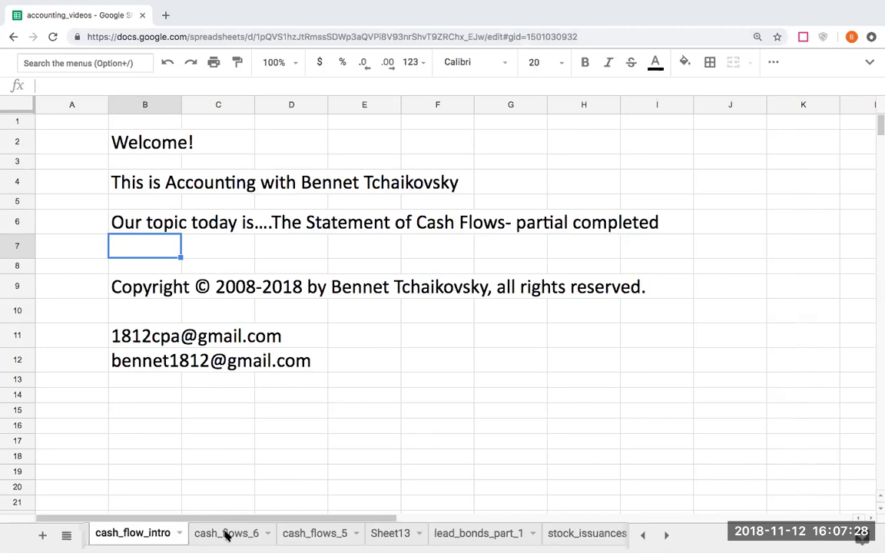
- Leave the introduction sheet and open the cash_flows_6 sheet
click(151, 346)
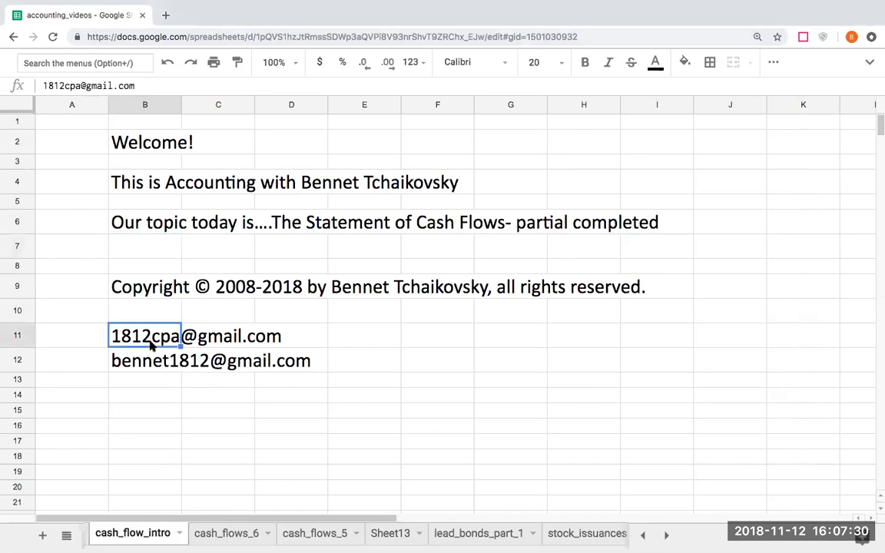
click(161, 367)
click(163, 382)
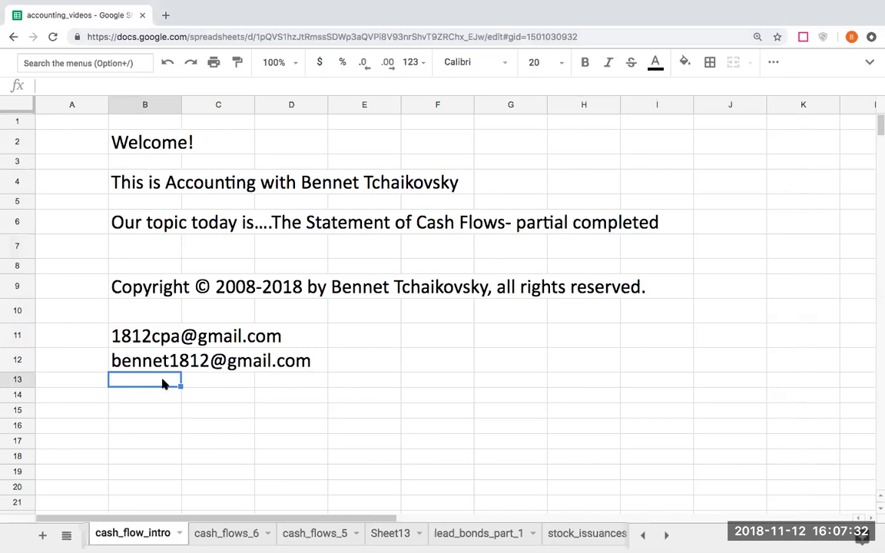
click(240, 534)
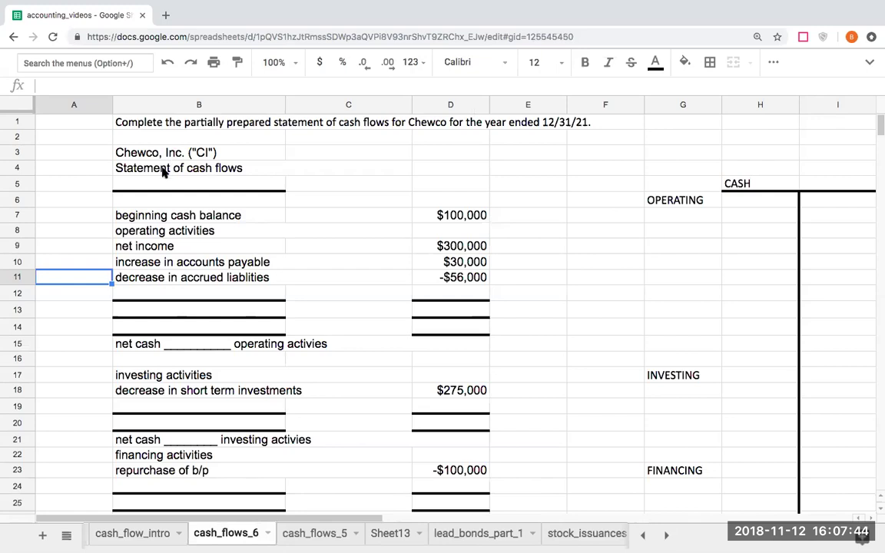
- Examine Chewco's partial statement of cash flows, the year-end balances and the additional information on stock and equipment transactions
click(174, 216)
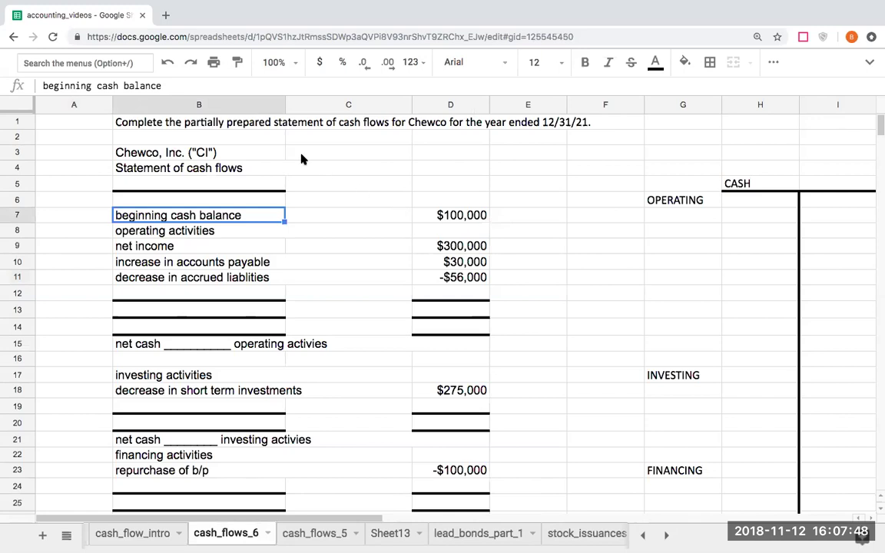
scroll(302, 158, down, 1)
scroll(302, 159, up, 1)
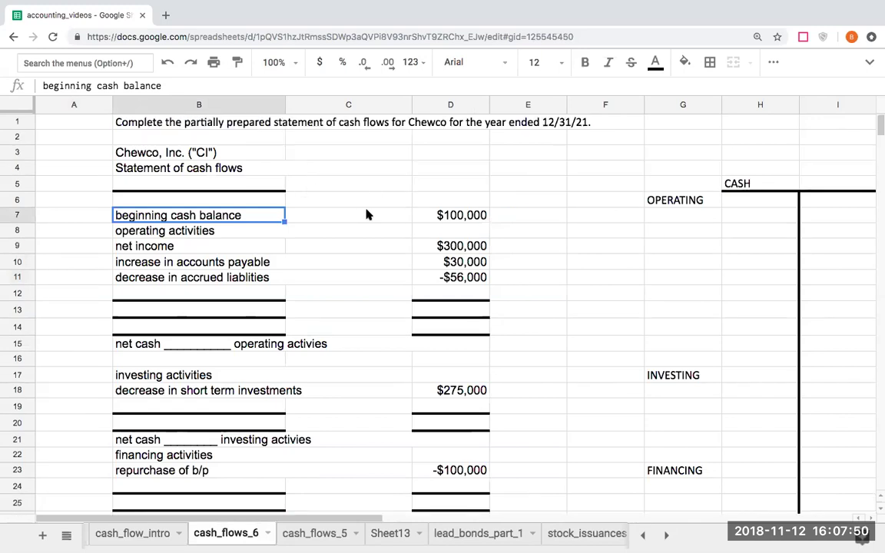
scroll(349, 272, down, 3)
scroll(348, 272, down, 10)
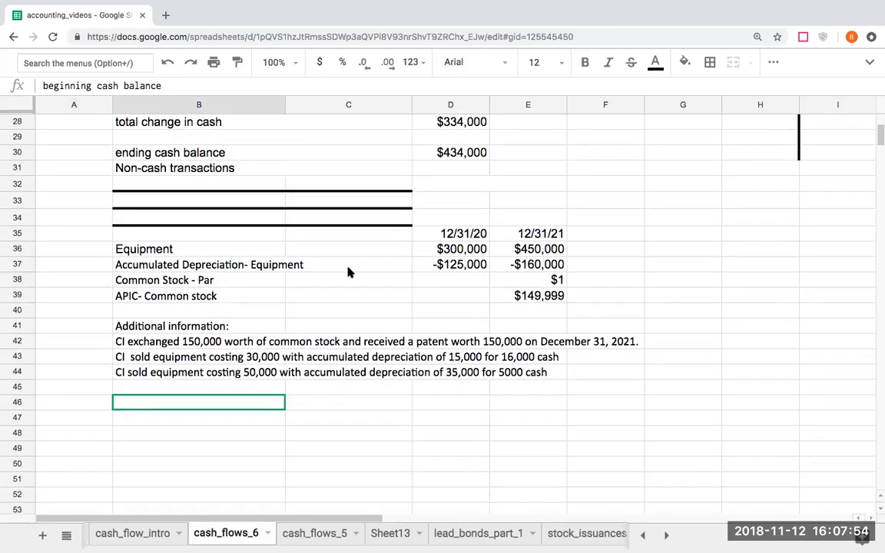
scroll(348, 272, up, 12)
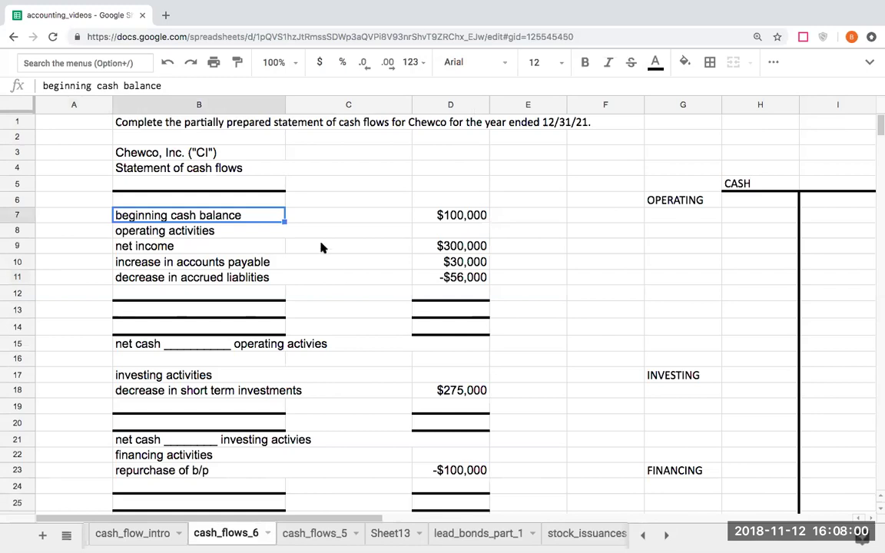
click(322, 247)
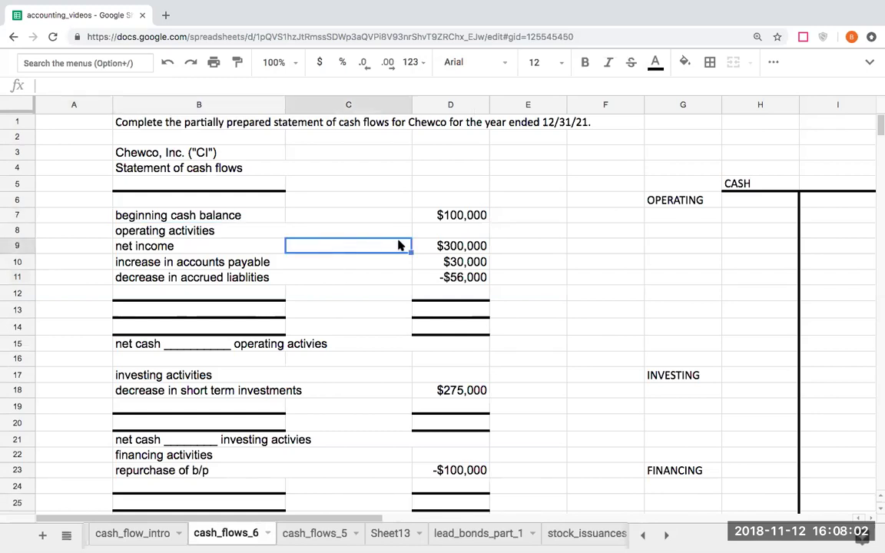
scroll(456, 265, down, 3)
scroll(456, 270, down, 5)
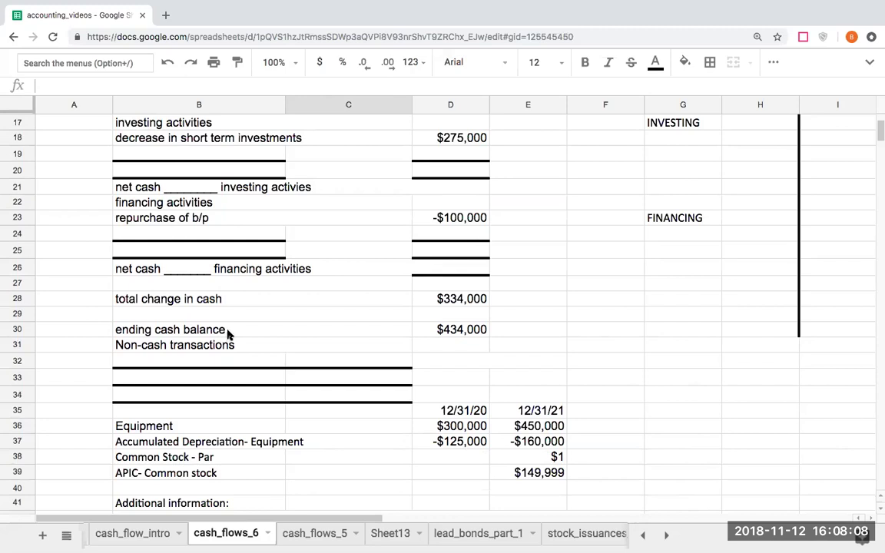
scroll(243, 358, down, 3)
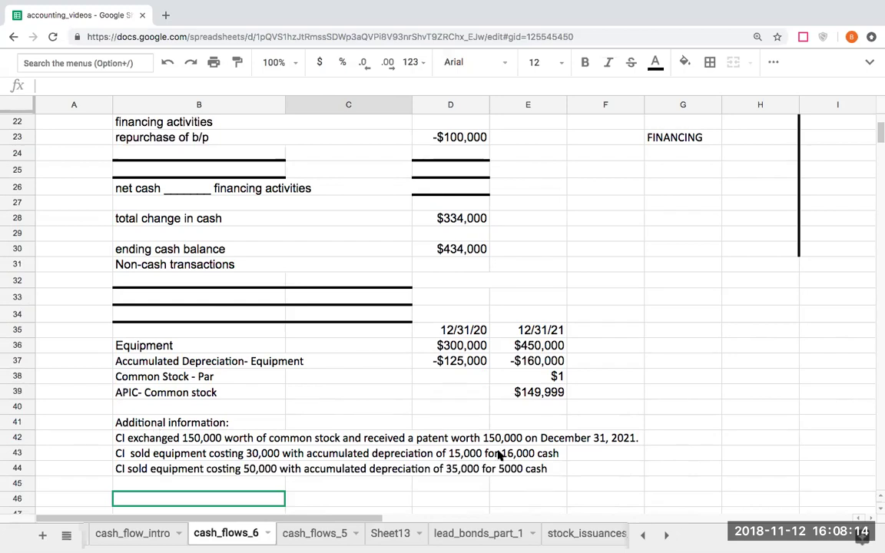
drag(149, 443, 629, 484)
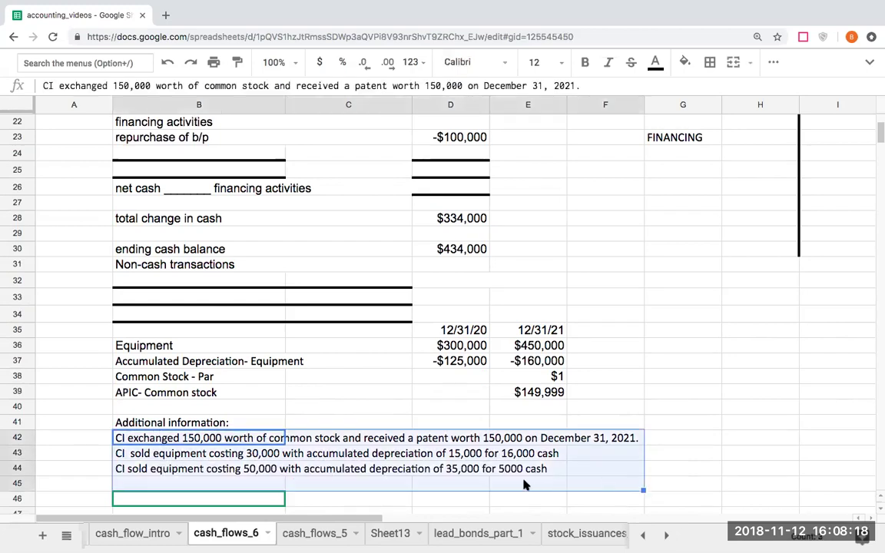
scroll(455, 458, down, 1)
scroll(454, 458, up, 1)
scroll(454, 458, up, 10)
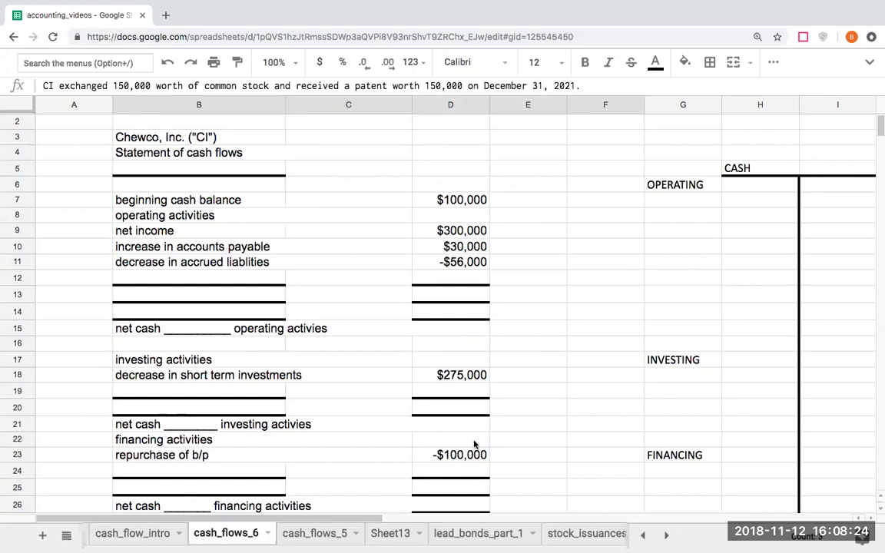
- Under OPERATING in the cash T-account, link G7 to the net income label in B9 and H7 to its amount in D9
click(668, 200)
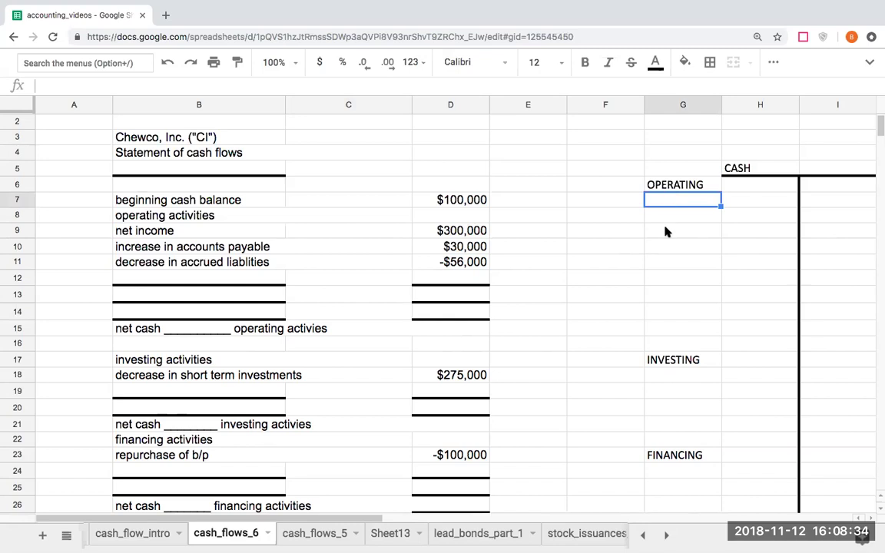
text(+)
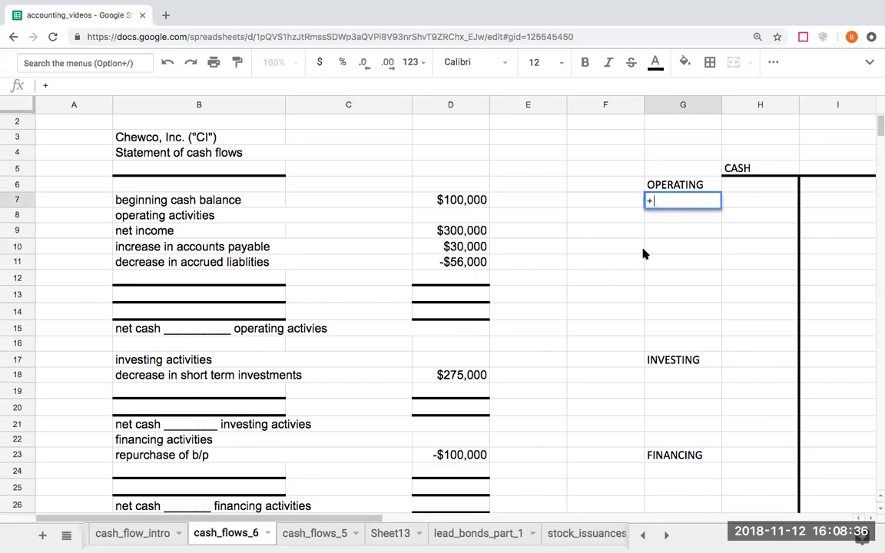
click(219, 230)
key(Return)
click(761, 202)
text(+)
click(430, 231)
key(Return)
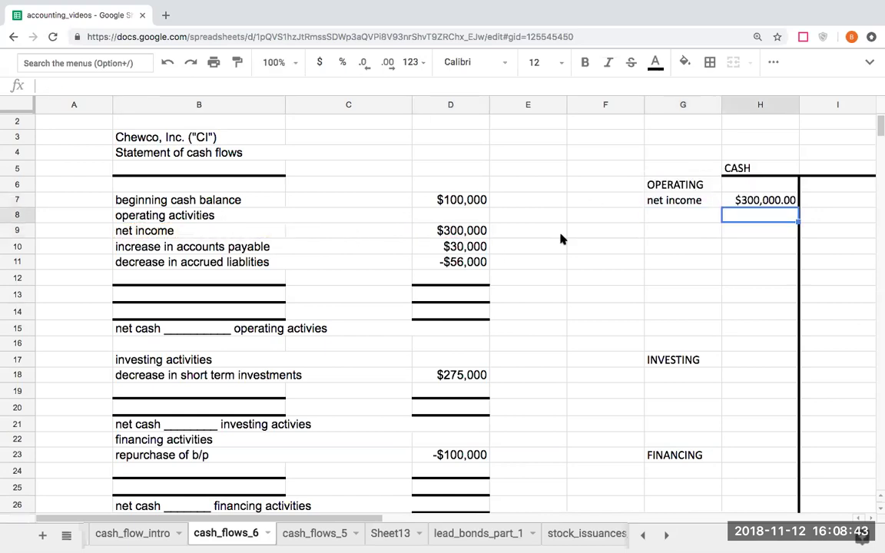
- Link G8 to the increase in accounts payable label in B10
click(686, 217)
text(+)
click(221, 247)
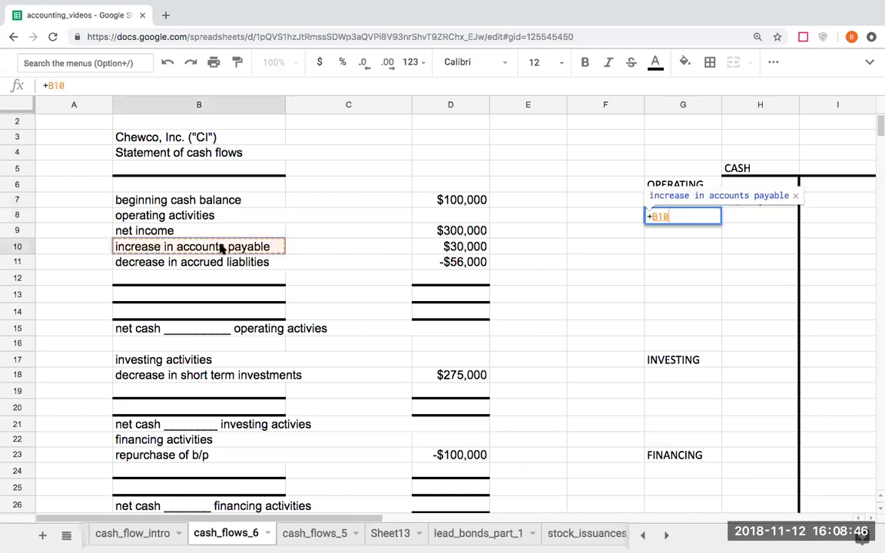
key(Return)
- Enter the operating labels "IN IN A/P" in G8 and "DEC. IN ACCD LIAB" in G9
click(649, 214)
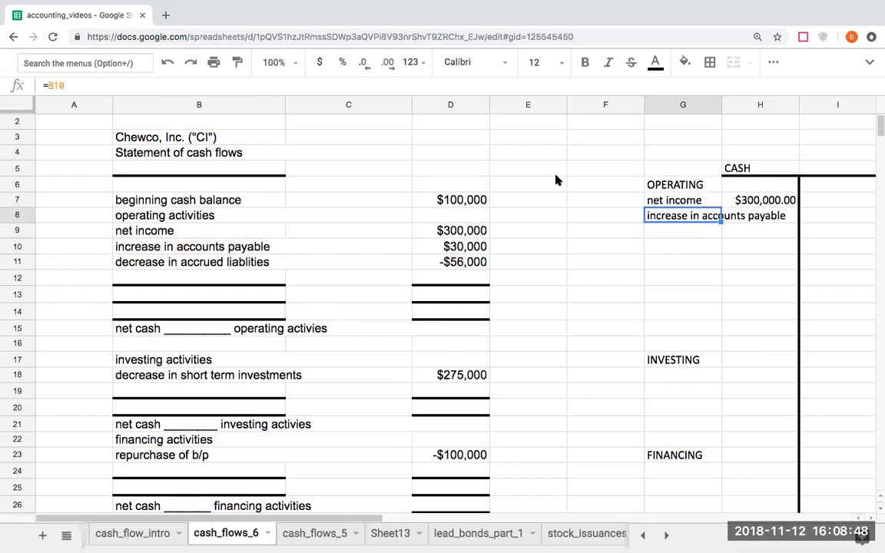
text(IN IN A/P)
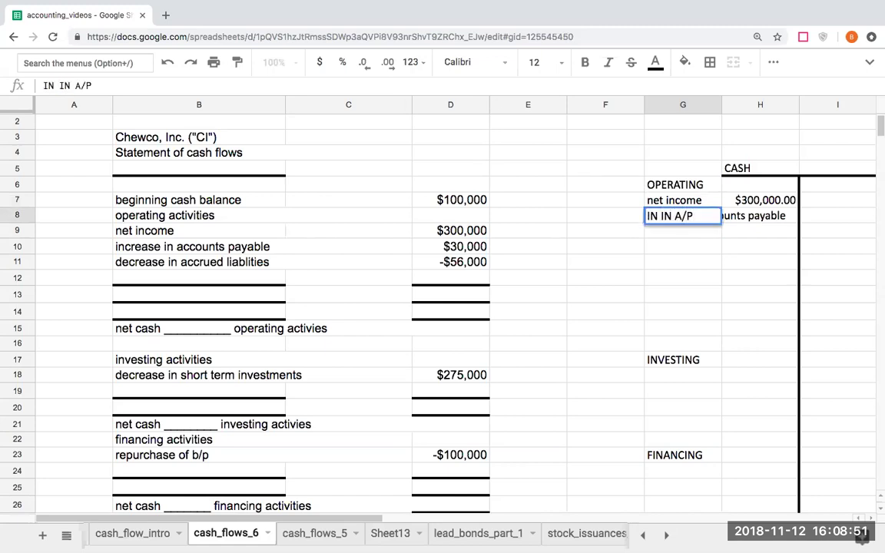
key(Return)
text(DEC. IN A)
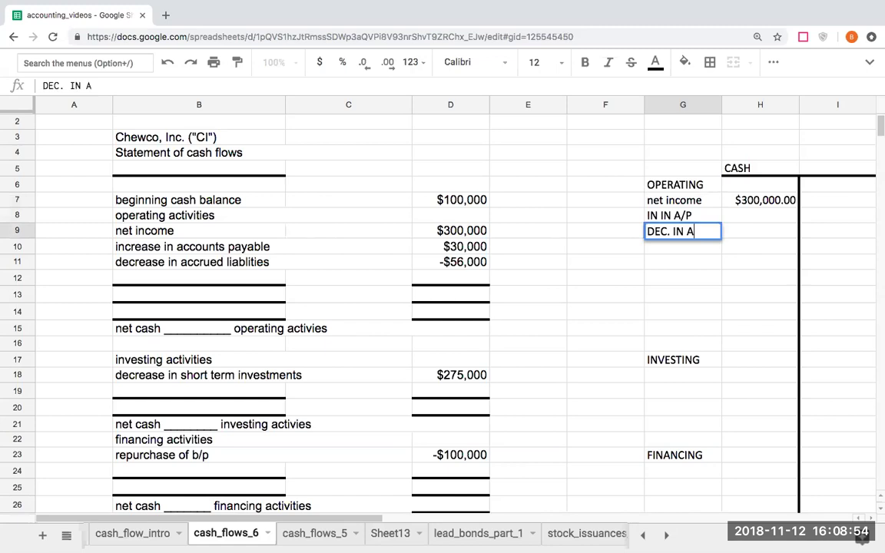
text(CCD LA)
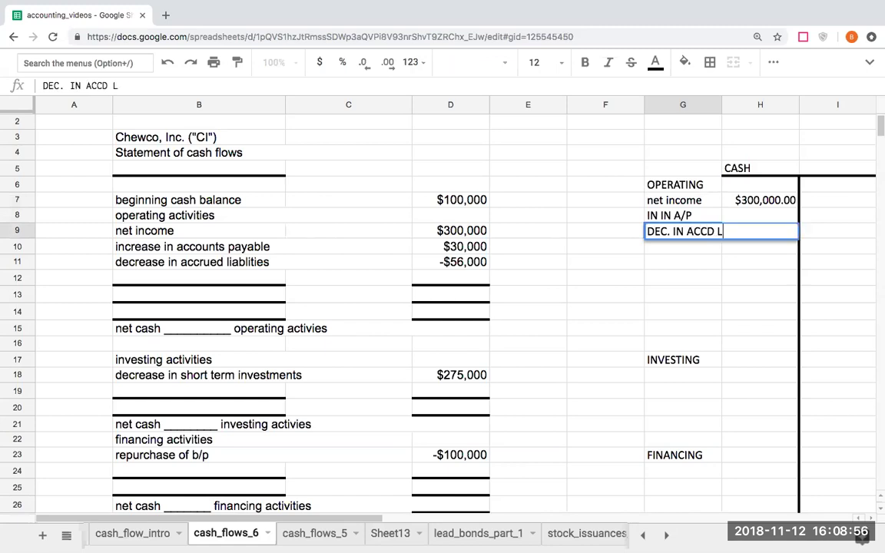
key(BackSpace)
text(IAB)
key(Return)
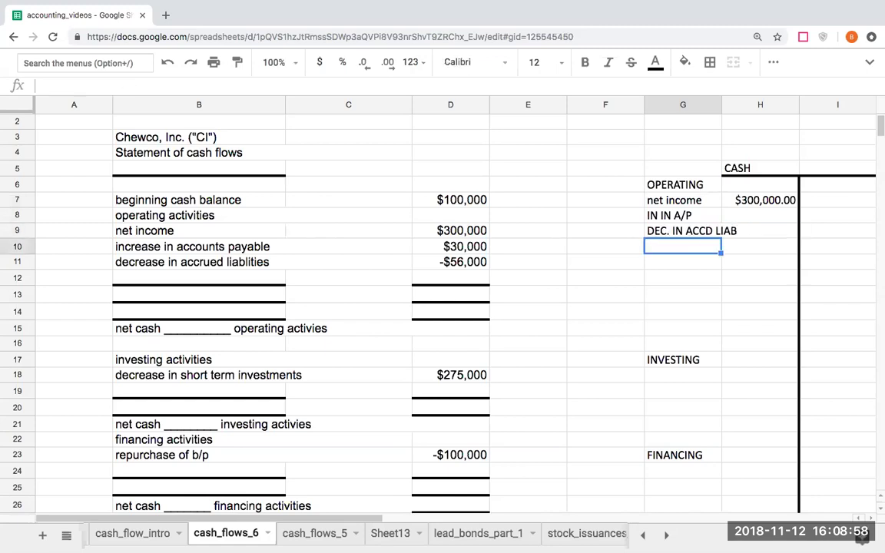
- Link H8, the debit for the accounts payable increase, to the amount in D10
key(Up)
key(Right)
key(Right)
key(Left)
key(Up)
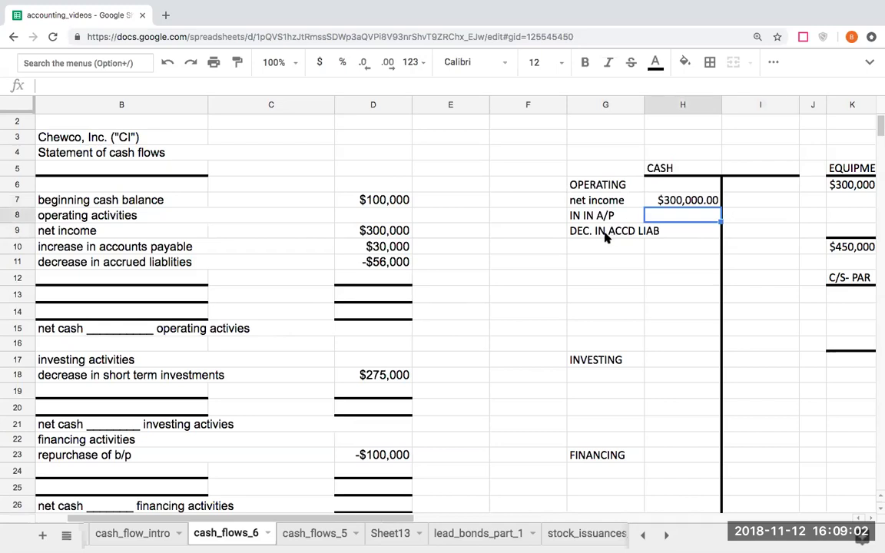
click(393, 232)
click(691, 203)
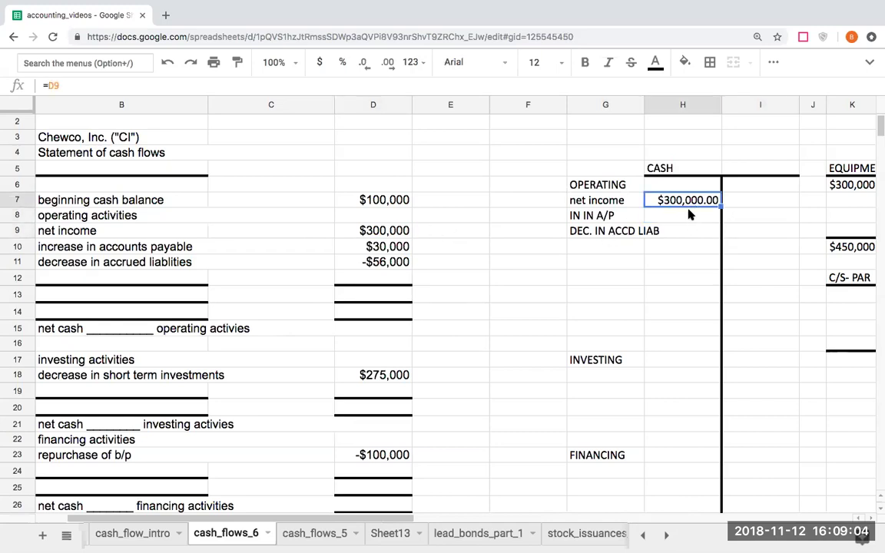
click(690, 213)
text(=)
click(381, 246)
key(Return)
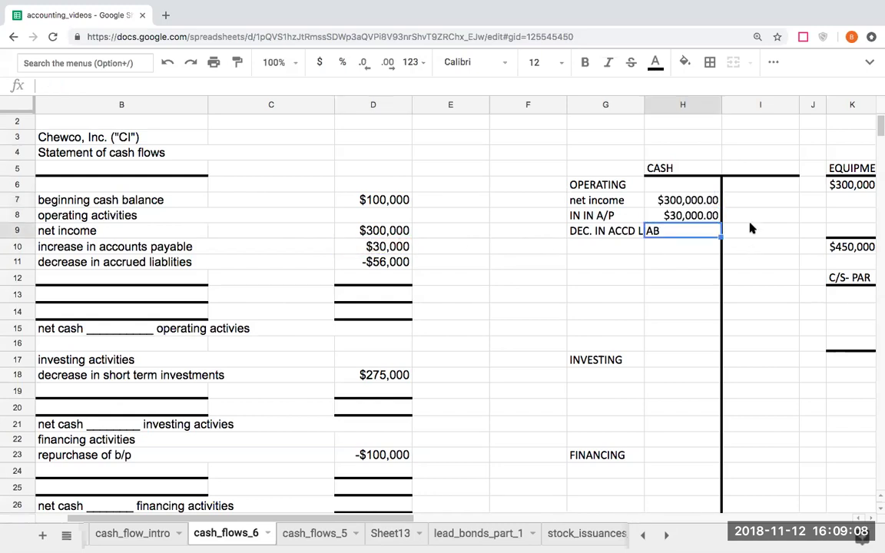
- Enter 56000 in I9 as the cash credit for the decrease in accrued liabilities
click(747, 234)
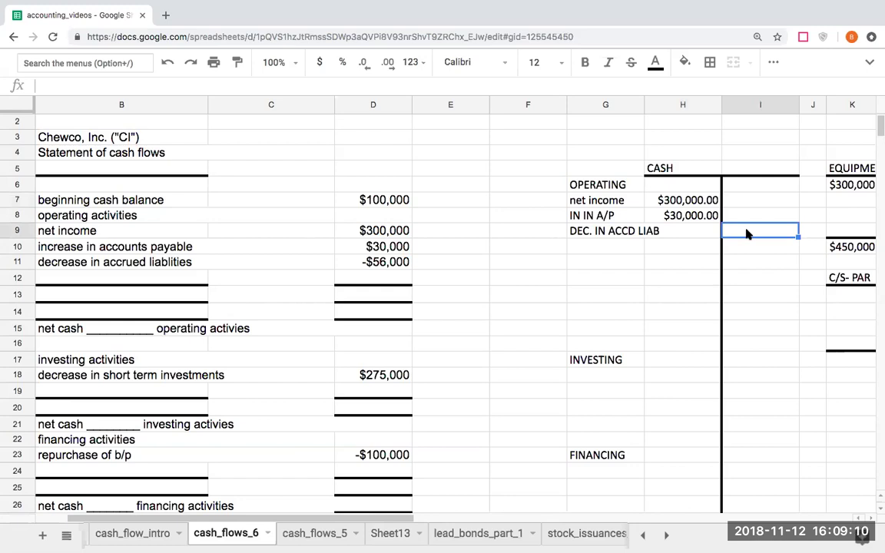
text(56000)
key(Return)
key(Up)
key(Left)
key(Right)
- Format H7:I15 in the cash account to show no decimal places
drag(679, 201, 739, 249)
shift+click(742, 330)
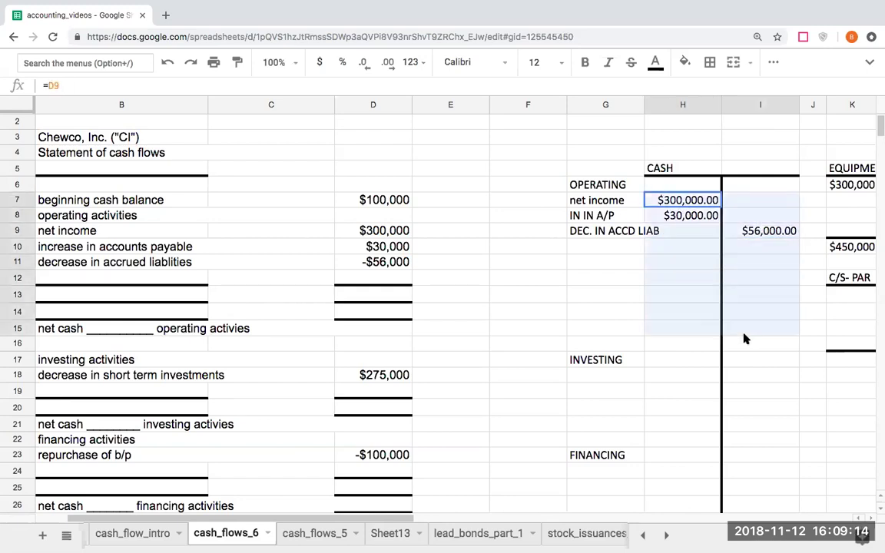
click(368, 65)
click(367, 64)
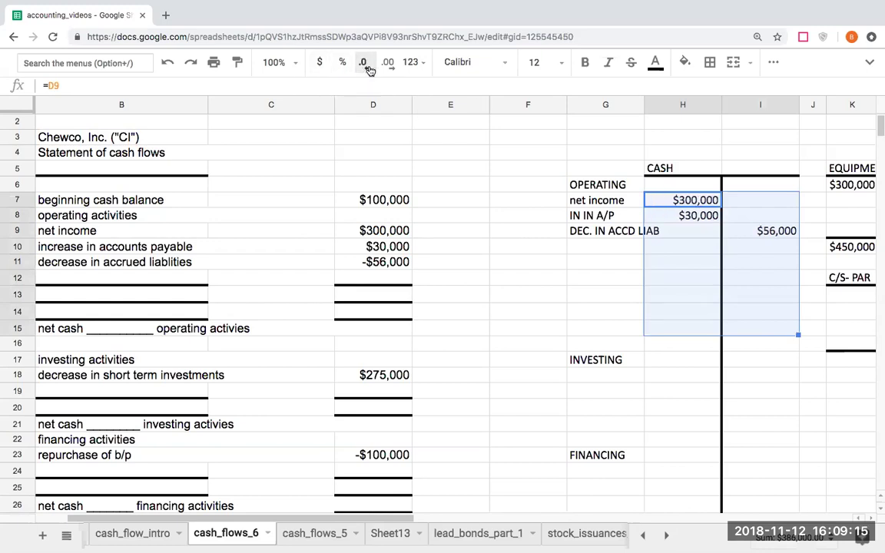
click(559, 330)
- Under INVESTING, link G18 to the short-term investments label in B18 and set its font size to 8
click(601, 376)
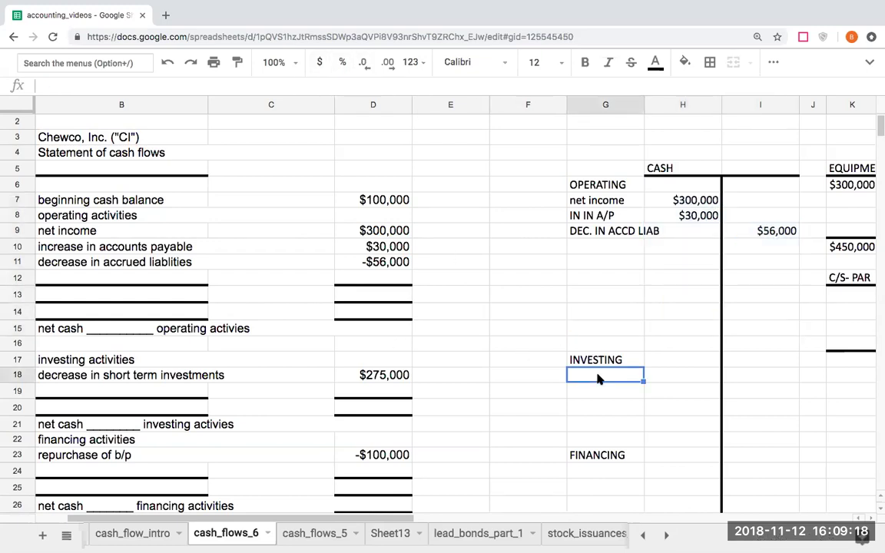
text(+)
key(Left)
key(Left)
key(Left)
key(Left)
key(Left)
key(Left)
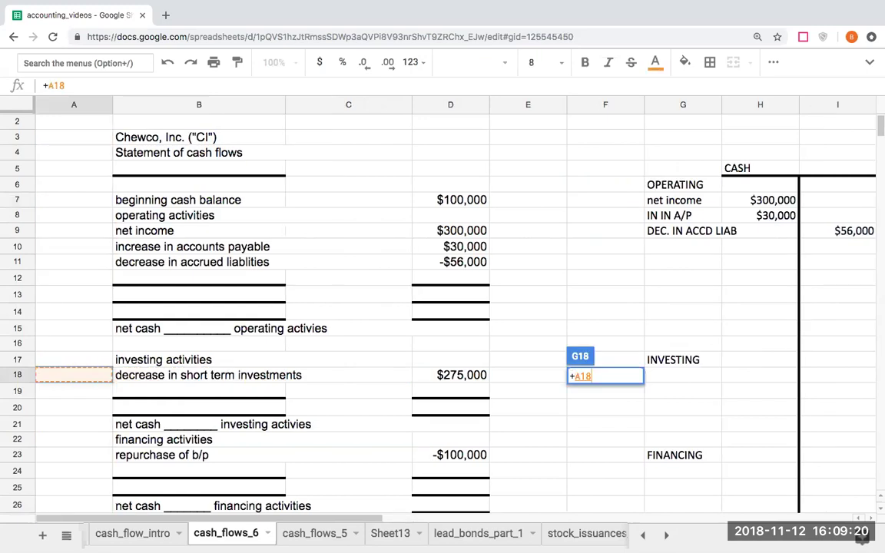
key(Right)
key(Return)
key(Up)
key(Right)
key(Left)
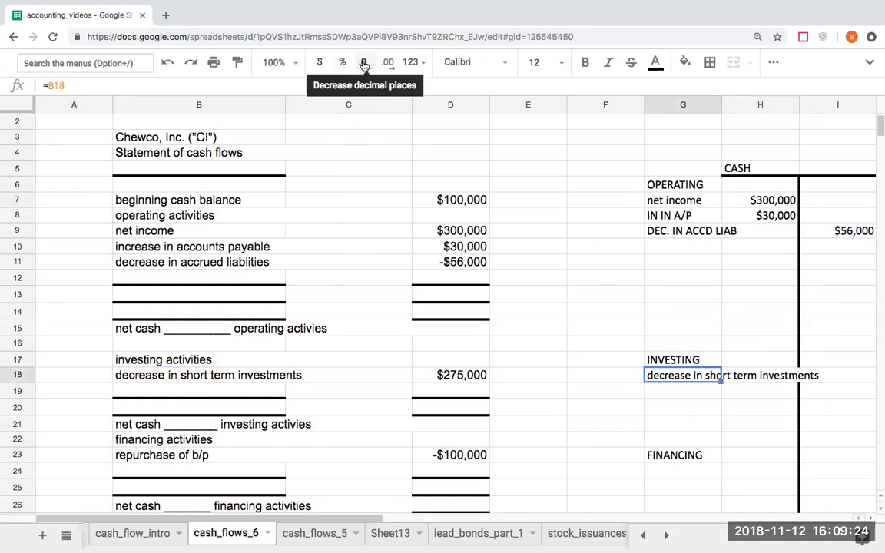
click(565, 64)
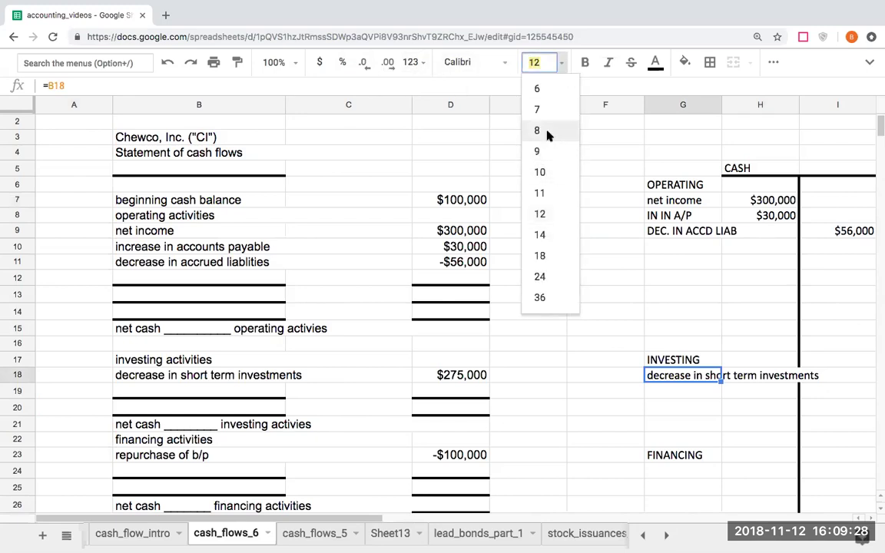
click(547, 131)
- Link H18, the debit for the decrease in short-term investments, to the amount in D18
click(776, 377)
text(+)
key(Left)
key(Left)
key(Left)
key(Left)
key(Return)
key(Up)
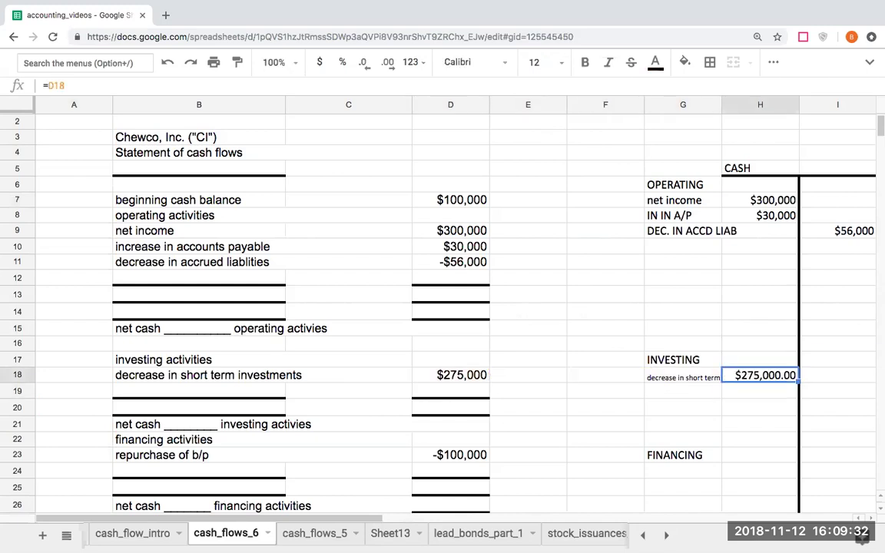
- Under FINANCING, enter the bond repurchase as a cash credit in I24 using the negative of D23
key(Left)
key(Down)
key(Down)
key(Down)
key(Down)
key(Down)
key(Down)
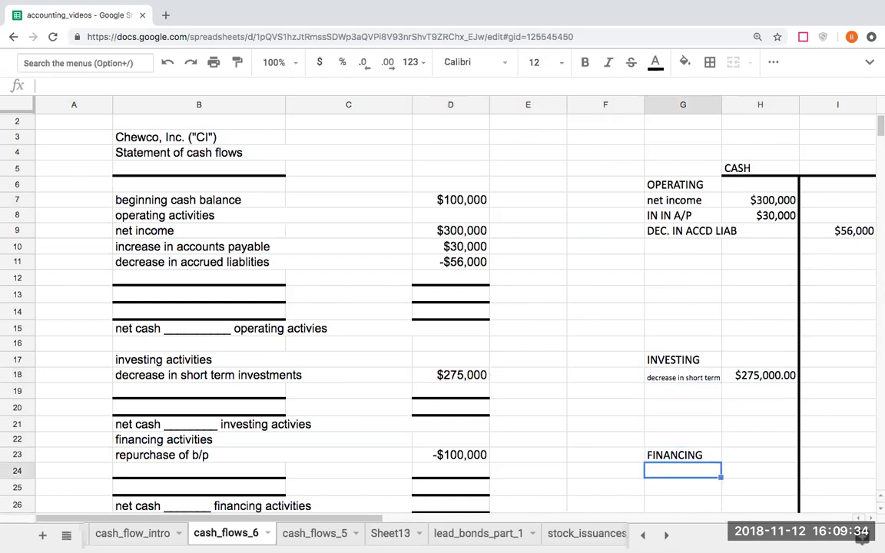
key(Right)
key(Right)
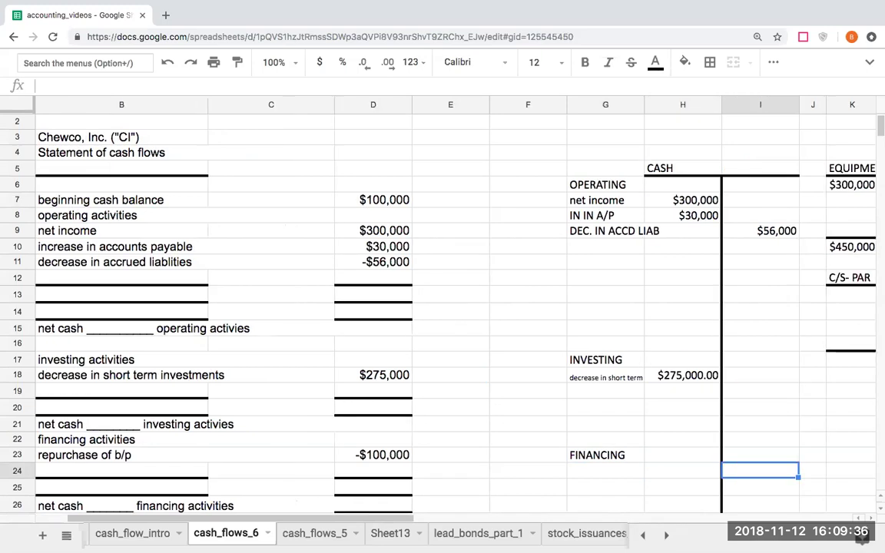
text(=-)
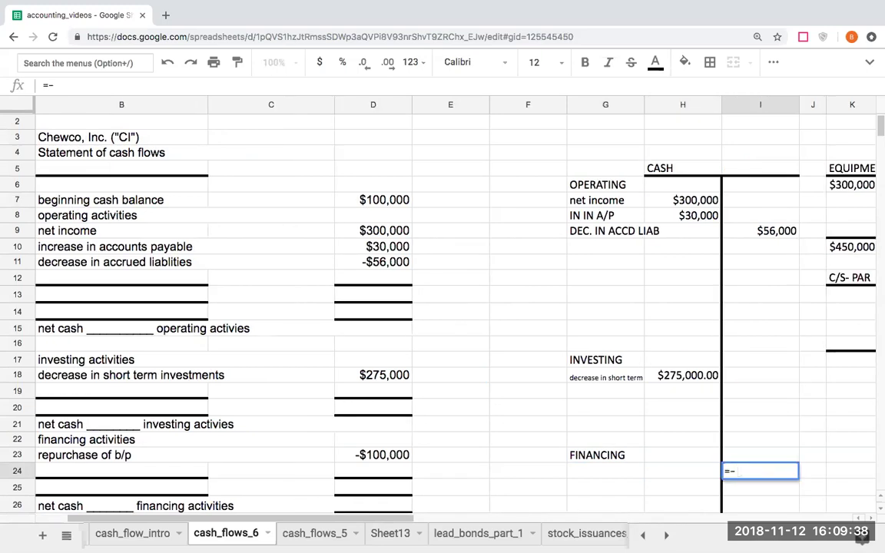
key(Left)
key(Left)
key(Left)
key(Left)
key(Left)
key(Up)
key(Return)
- Link G24 in the cash account to the repurchase of b/p label in B23
key(Up)
key(Left)
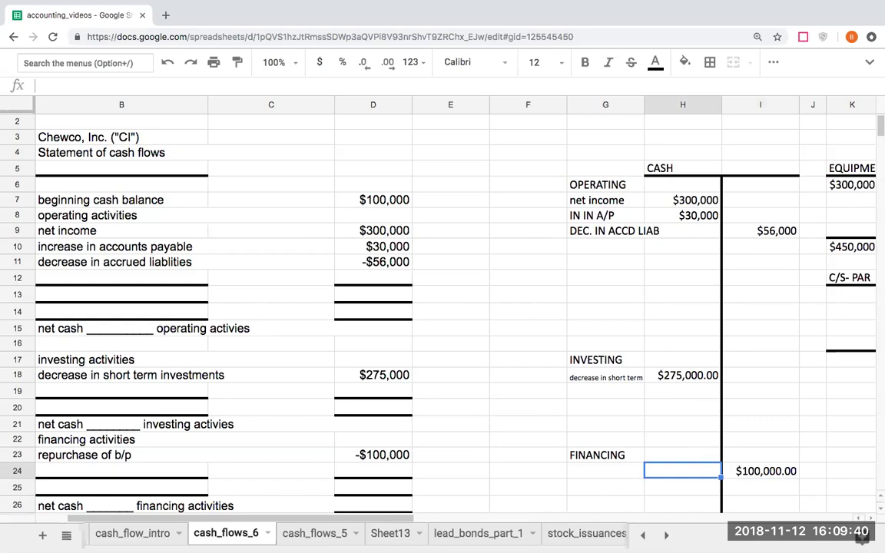
key(Left)
text(+)
key(Left)
key(Left)
key(Left)
key(Left)
key(Left)
key(Left)
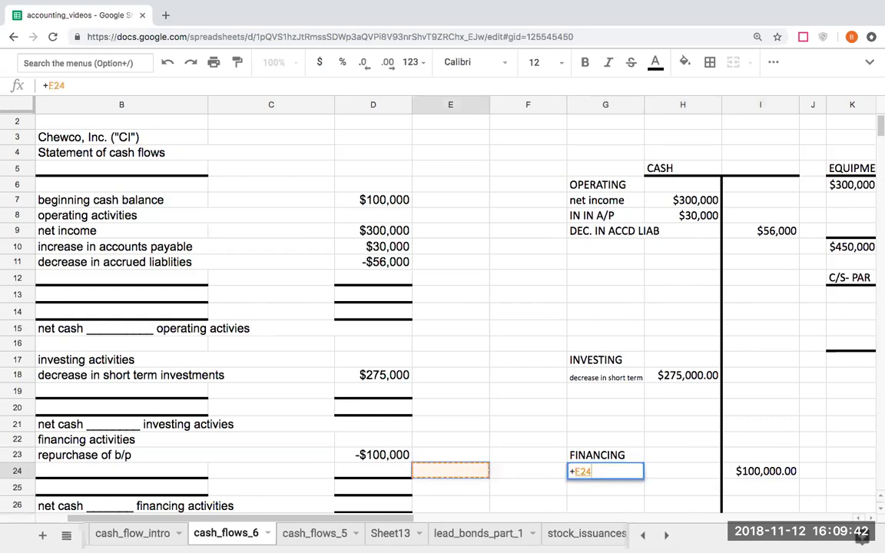
key(Up)
key(Right)
key(Return)
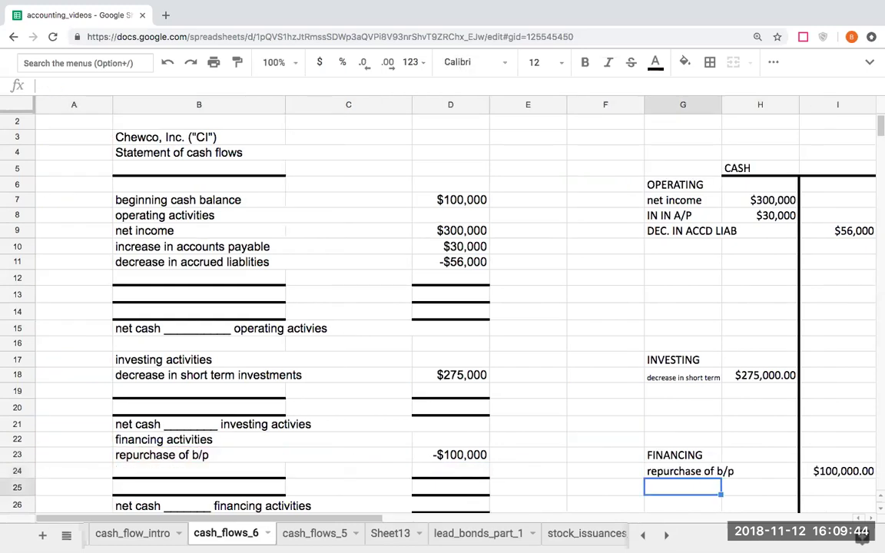
key(Up)
key(Right)
key(Right)
key(Right)
key(Right)
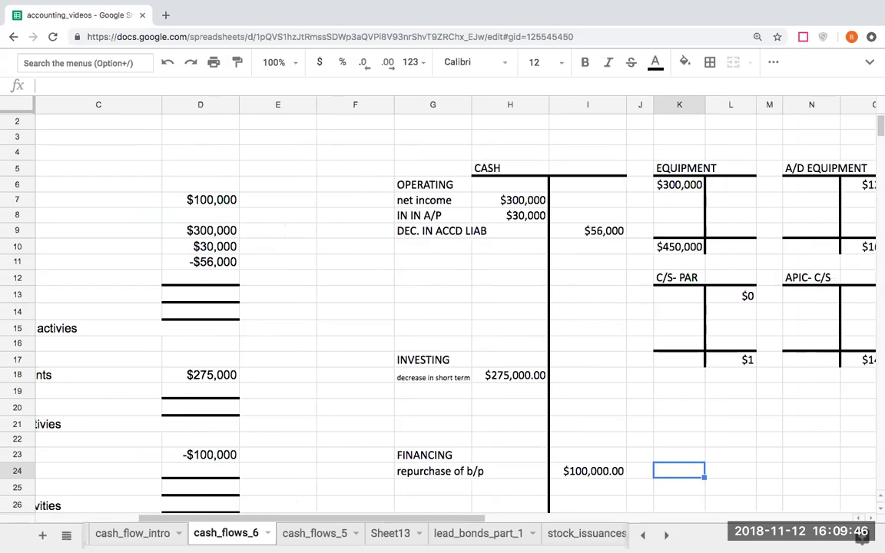
key(Left)
key(Left)
key(Left)
key(Left)
key(Left)
key(Left)
key(Left)
key(Left)
key(Left)
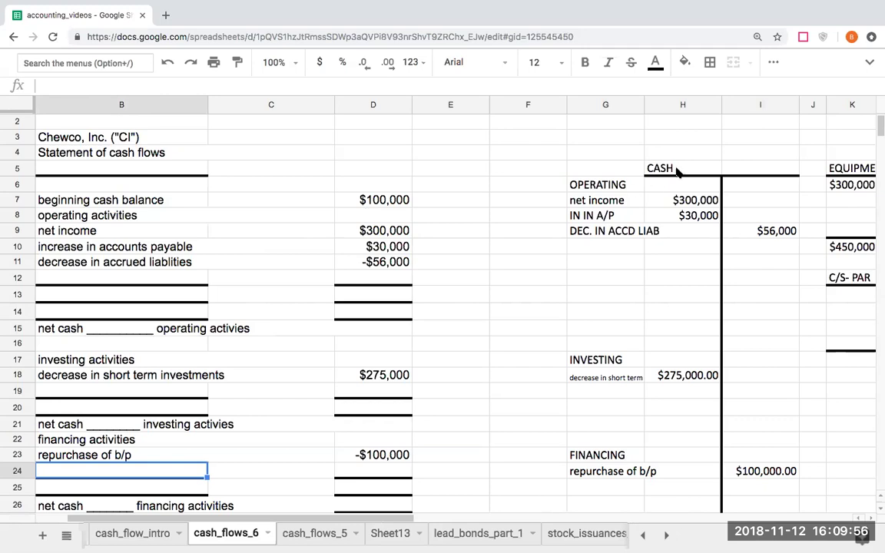
- Compare the statement's investing and financing items with their cash account postings, and review the total change in cash and the comparative balances
scroll(494, 339, down, 1)
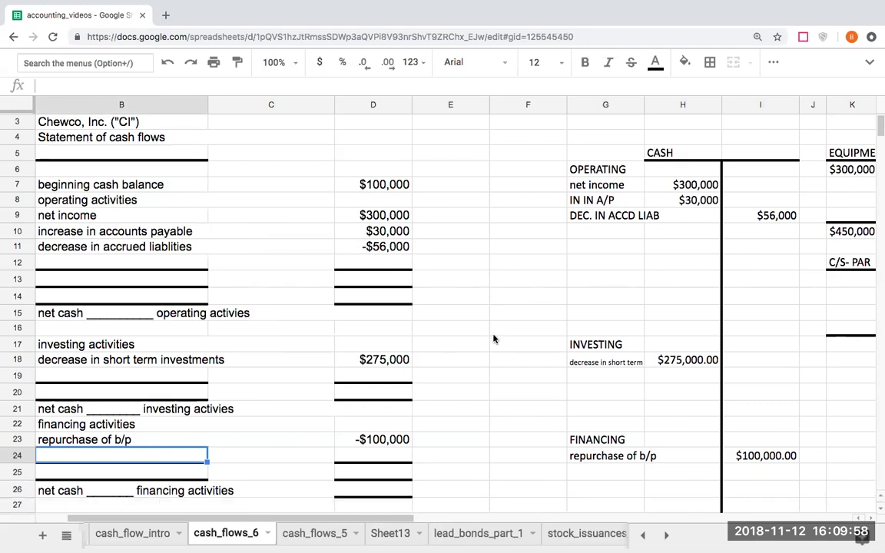
scroll(494, 339, down, 5)
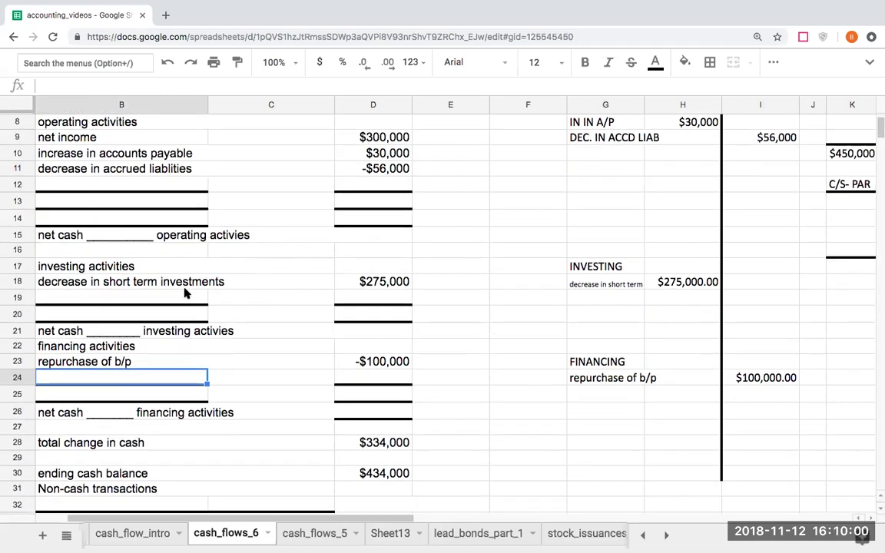
click(186, 283)
click(653, 282)
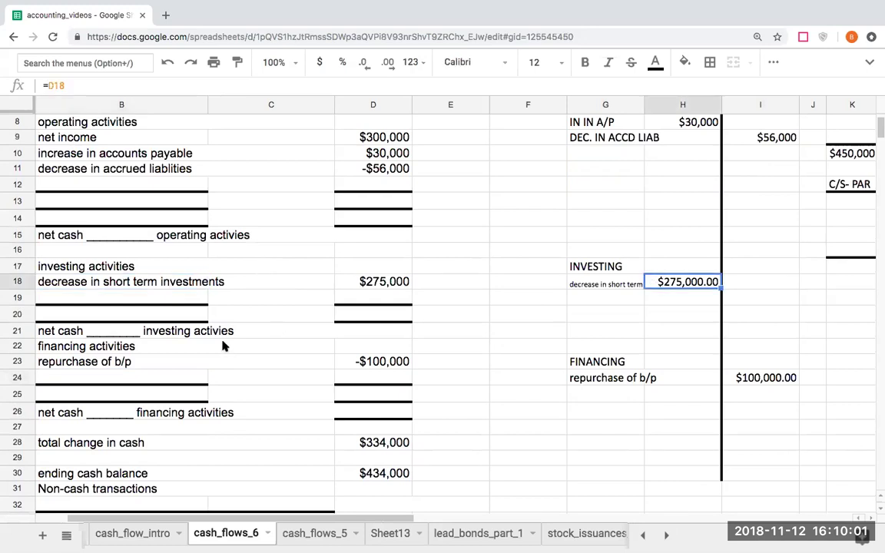
click(144, 367)
click(765, 378)
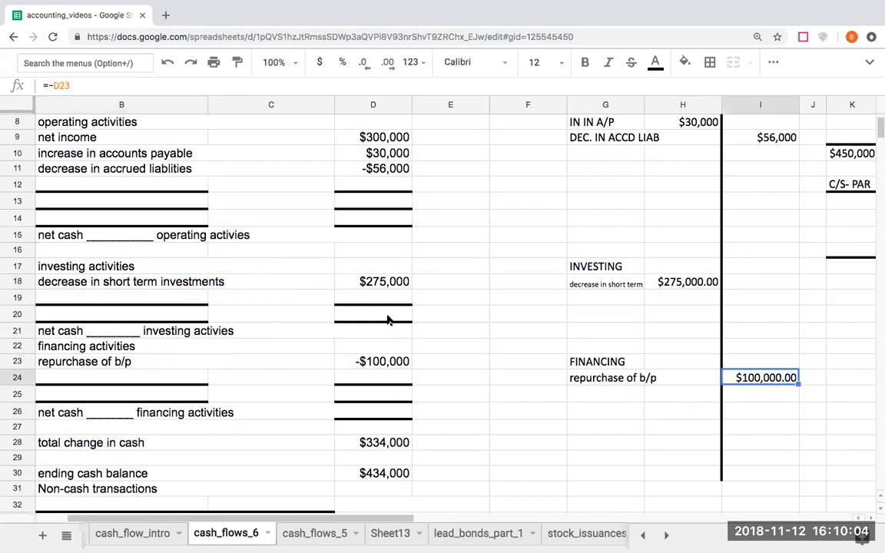
scroll(388, 321, down, 3)
click(399, 395)
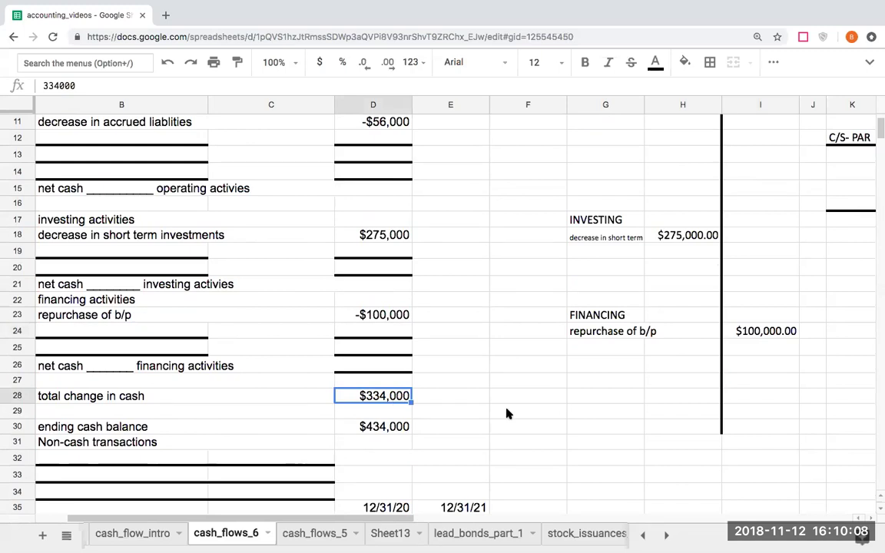
scroll(507, 411, down, 6)
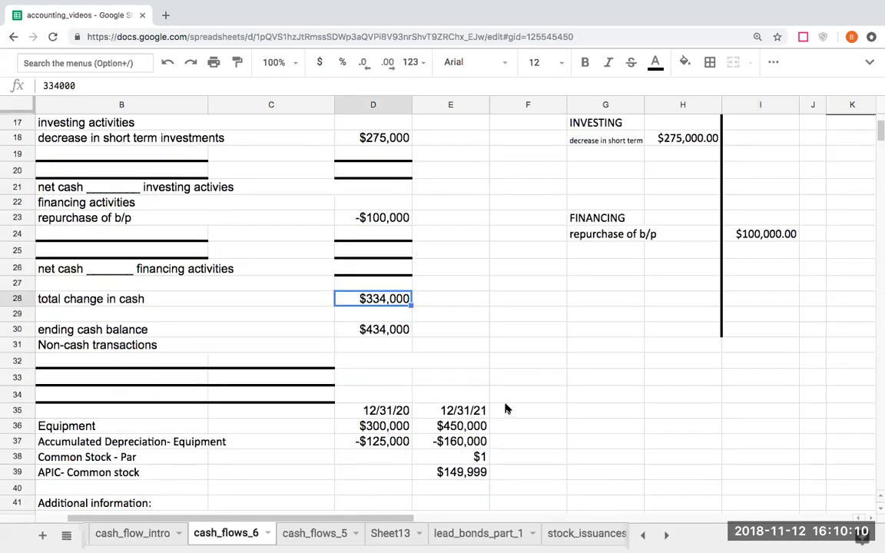
scroll(506, 408, down, 4)
click(364, 364)
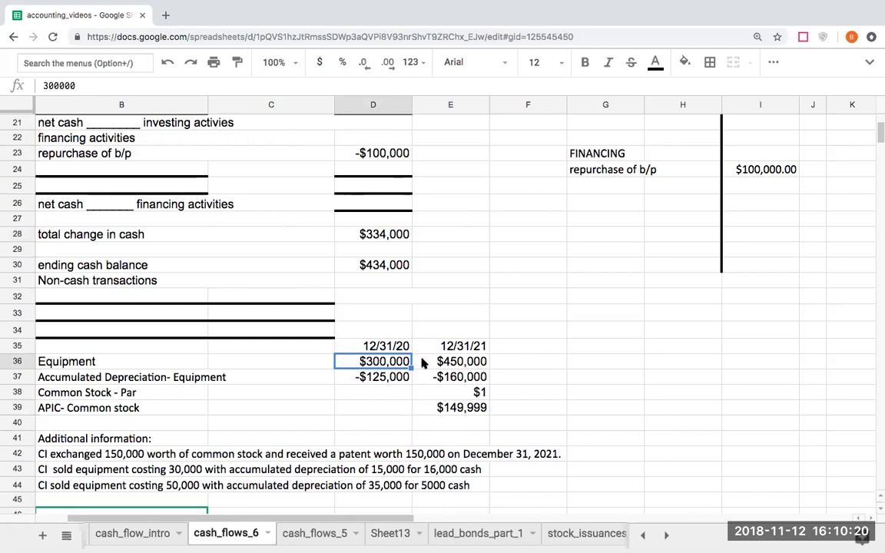
- Examine the equipment, accumulated depreciation, common stock par and APIC T-accounts beside the cash account
scroll(703, 307, up, 3)
scroll(704, 308, up, 4)
click(731, 293)
key(Right)
key(Right)
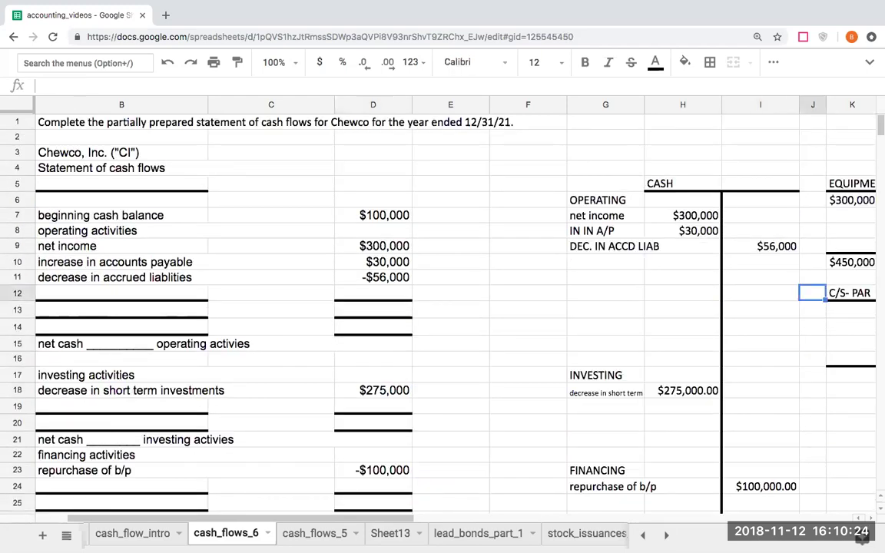
key(Right)
key(Right)
key(Right)
key(Right)
key(Left)
key(Left)
key(Left)
key(Left)
key(Page_Down)
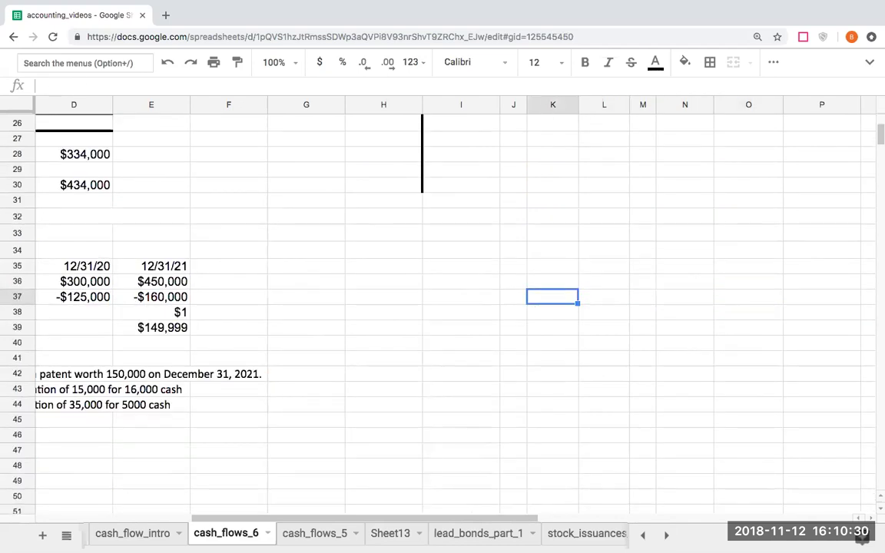
key(Page_Up)
key(Down)
key(Right)
key(Down)
key(Down)
key(Right)
key(Down)
key(Down)
key(Down)
key(Down)
key(Down)
key(Down)
key(Down)
key(Down)
key(Down)
key(Down)
key(Down)
key(Left)
key(Left)
key(Left)
key(Left)
key(Left)
key(Left)
key(Left)
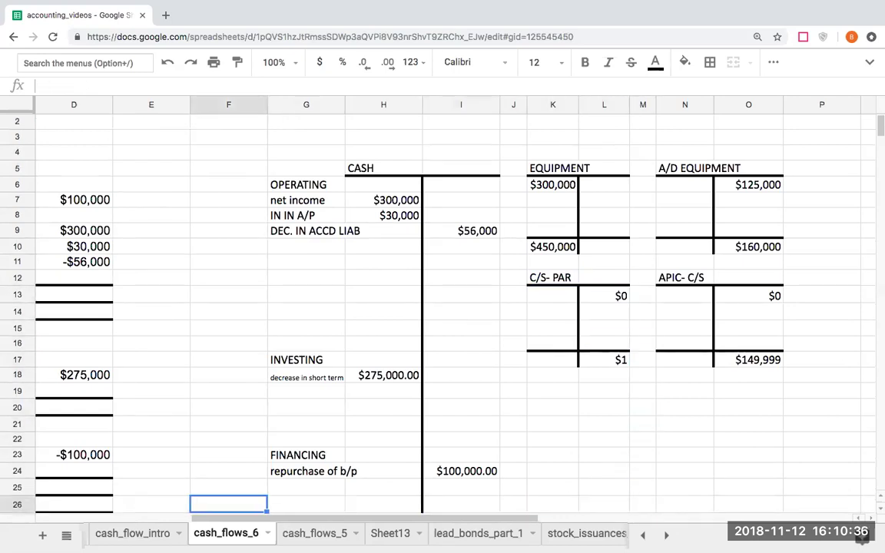
key(Left)
key(Left)
key(Left)
key(Left)
key(Left)
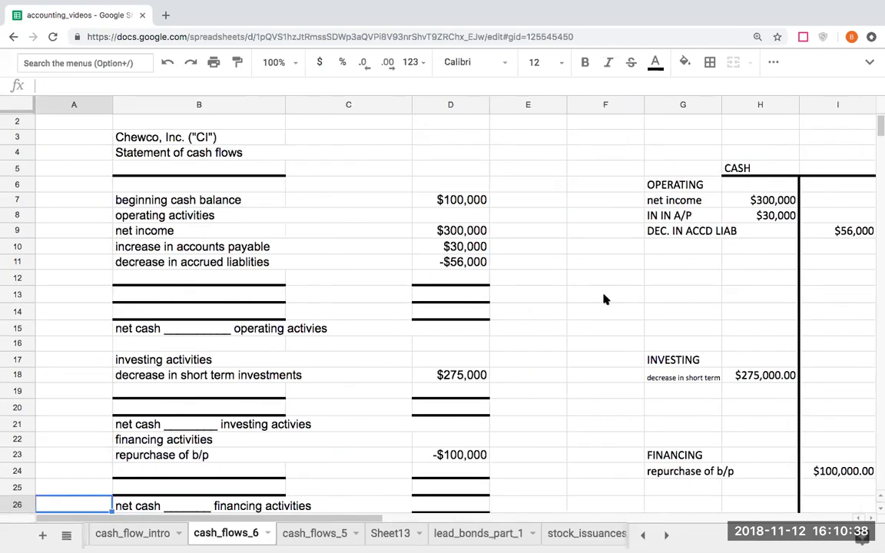
- Copy the additional information in B41:F44 and paste it at K20 below the T-accounts
scroll(594, 297, down, 8)
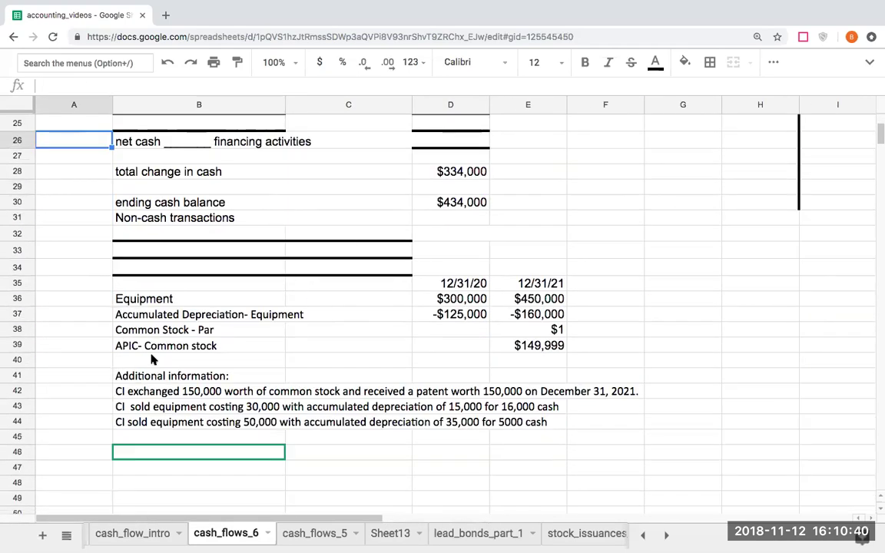
drag(139, 376, 602, 433)
key(ctrl+c)
click(742, 274)
scroll(453, 308, right, 5)
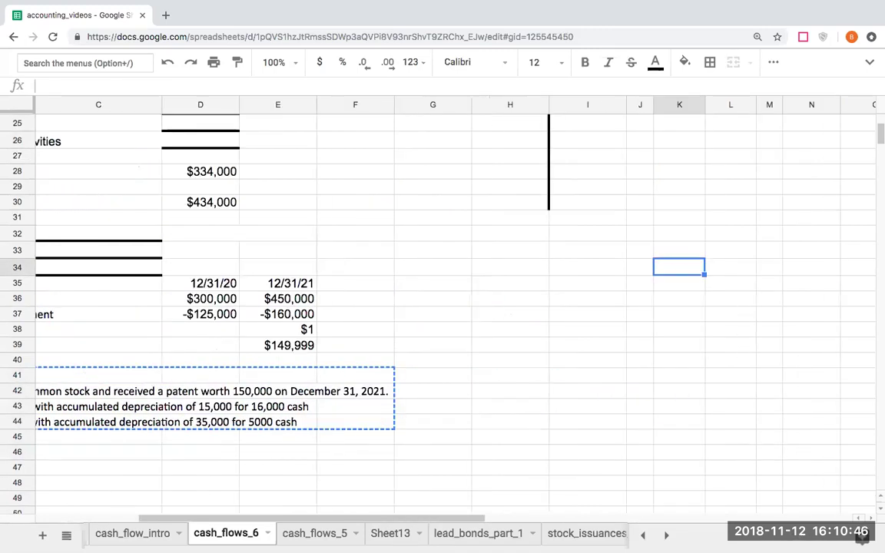
scroll(733, 255, down, 3)
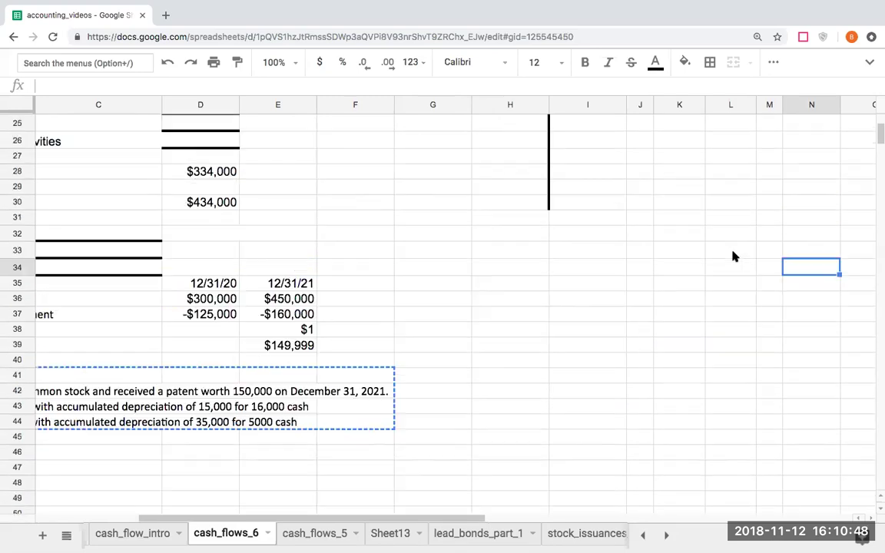
scroll(734, 256, up, 15)
scroll(719, 308, down, 2)
click(700, 380)
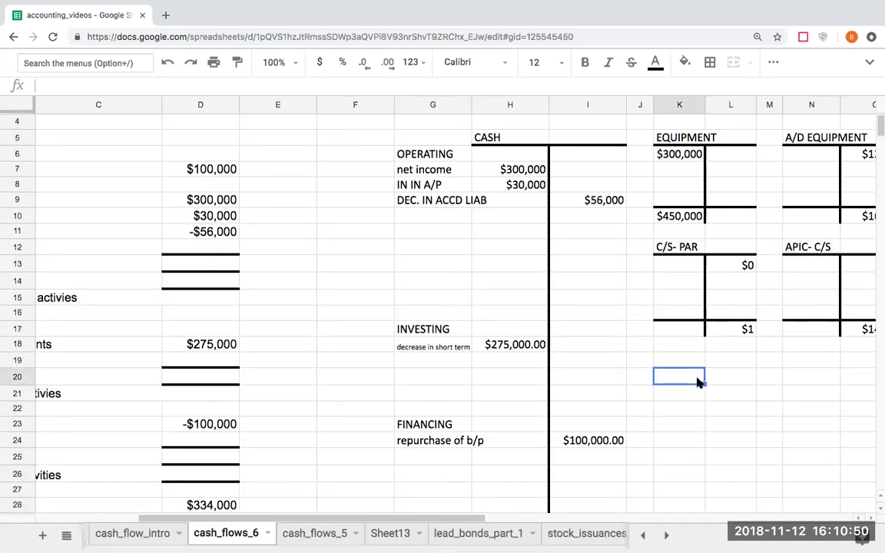
key(ctrl+v)
click(735, 473)
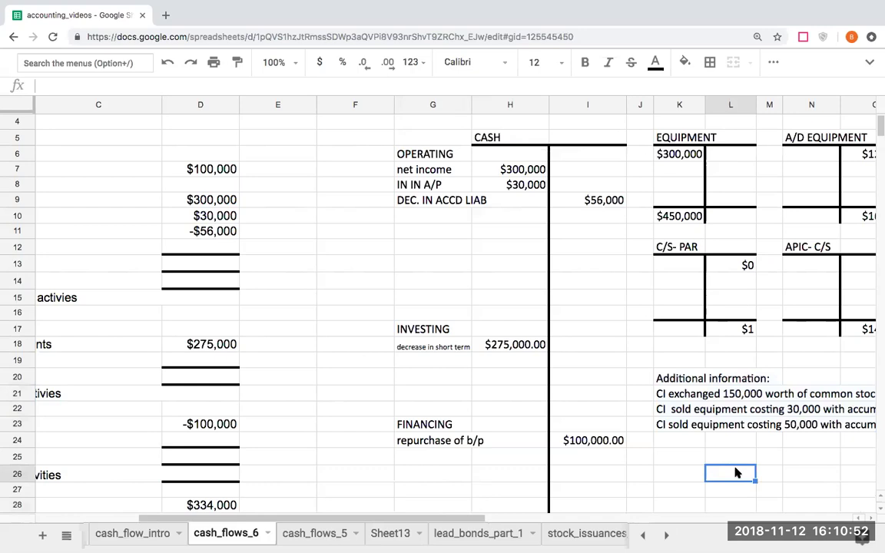
- Read the pasted additional information on the patent exchange and the two equipment sales
key(Right)
key(Right)
key(Right)
key(Right)
key(Right)
key(Left)
key(Left)
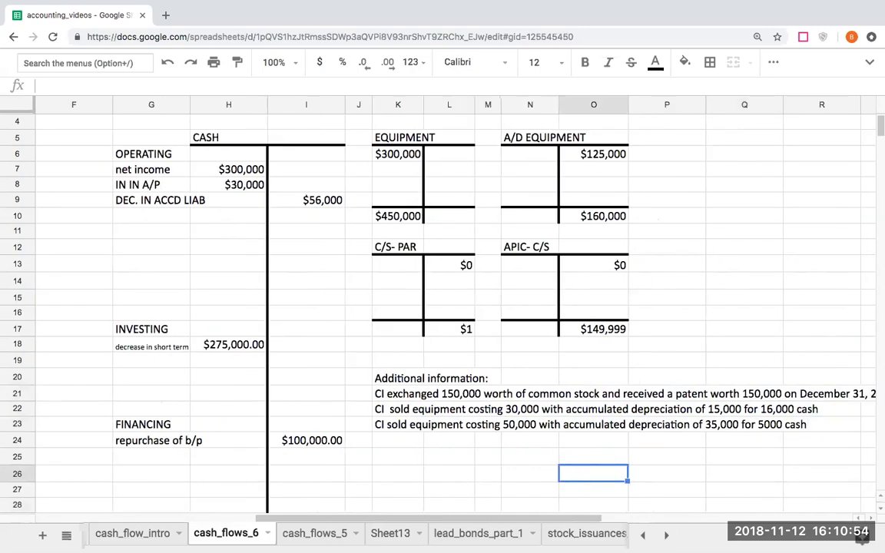
key(Left)
key(Left)
key(Up)
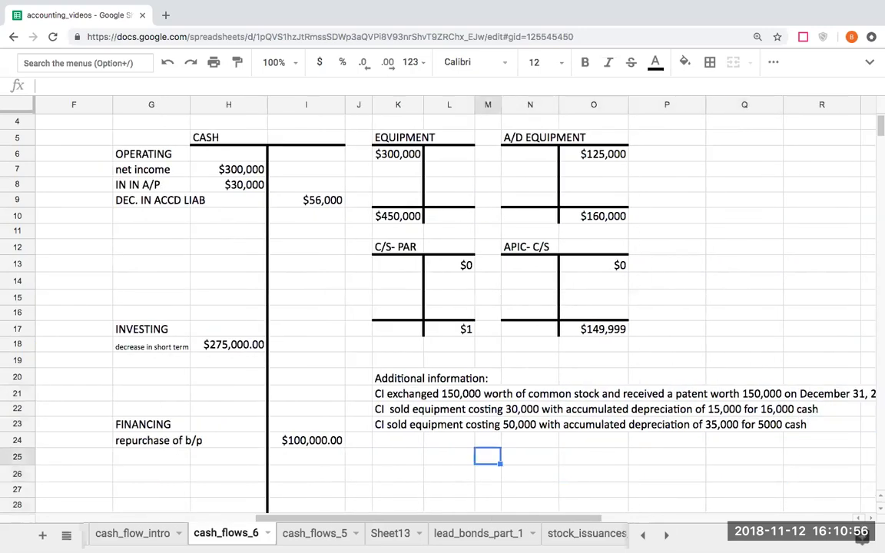
key(Left)
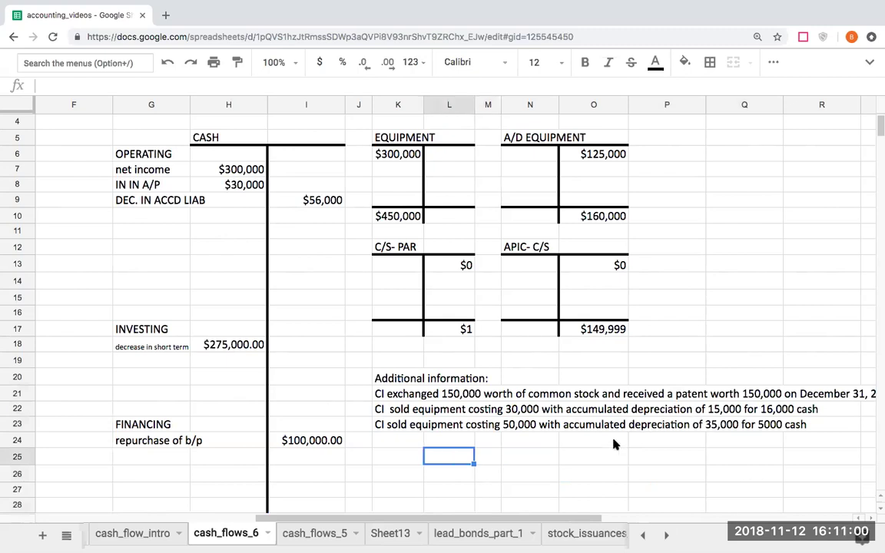
click(636, 394)
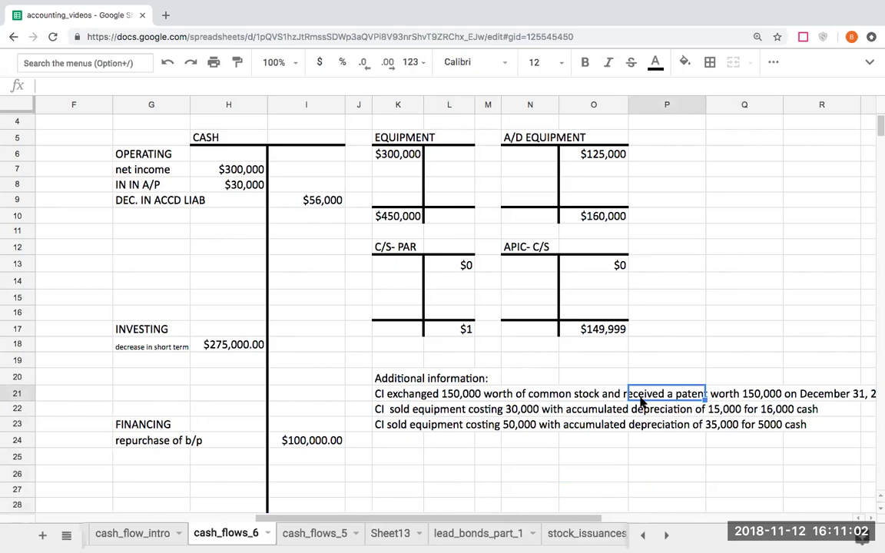
key(Right)
key(Right)
key(Right)
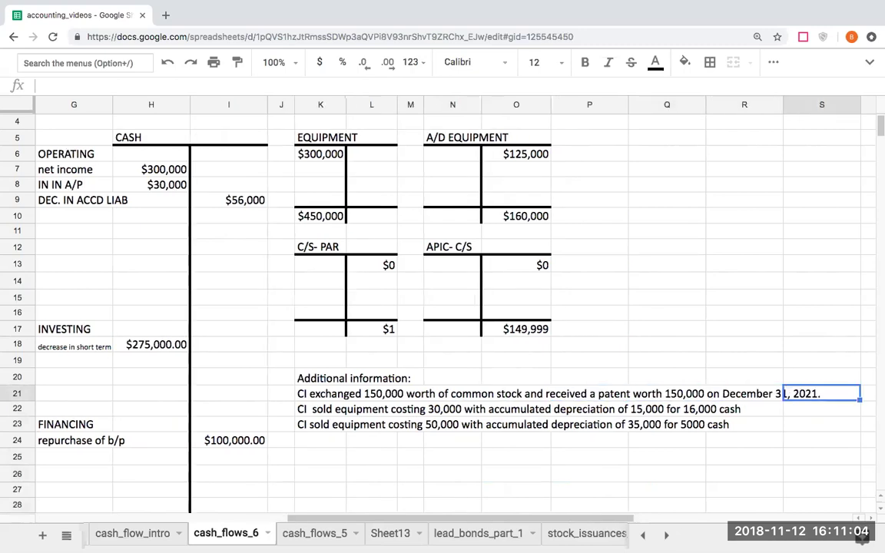
key(Left)
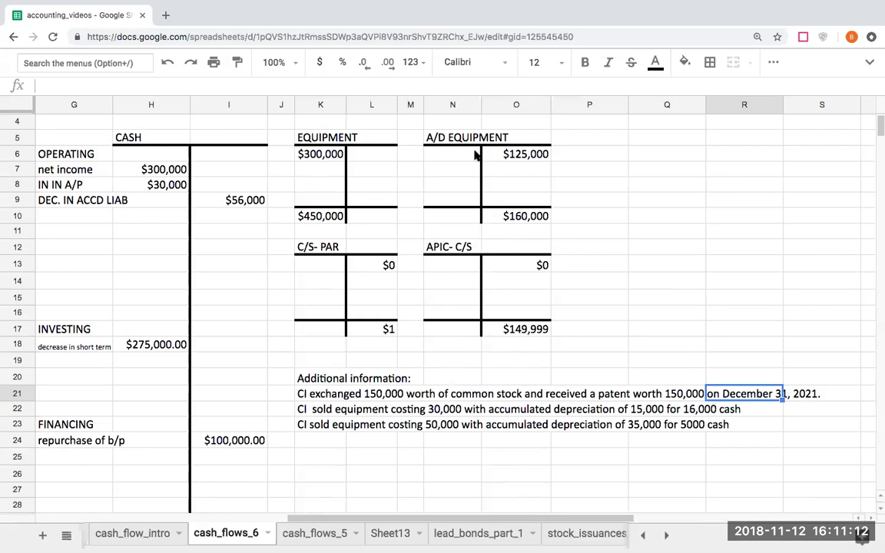
- Add a top border across Q12:R12 as the crossbar of a new T-account
drag(678, 248, 726, 252)
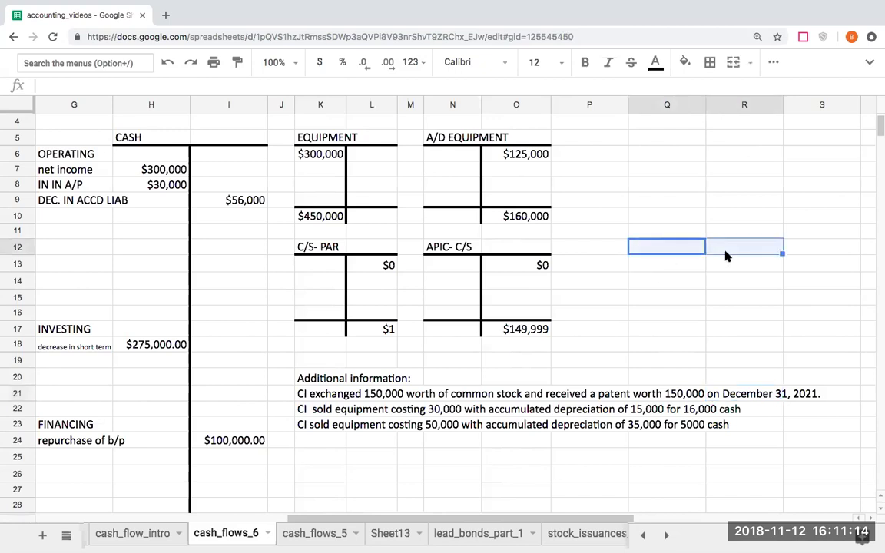
click(712, 62)
click(740, 120)
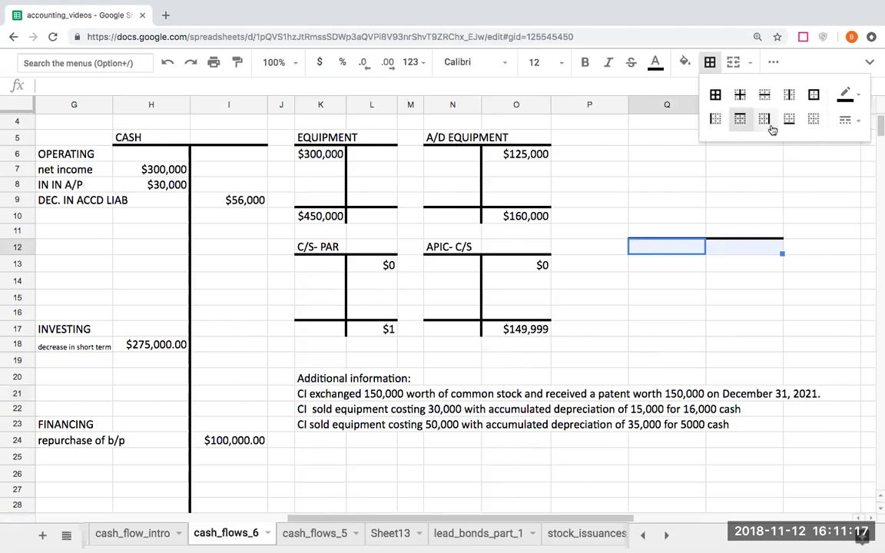
click(713, 262)
drag(667, 246, 682, 301)
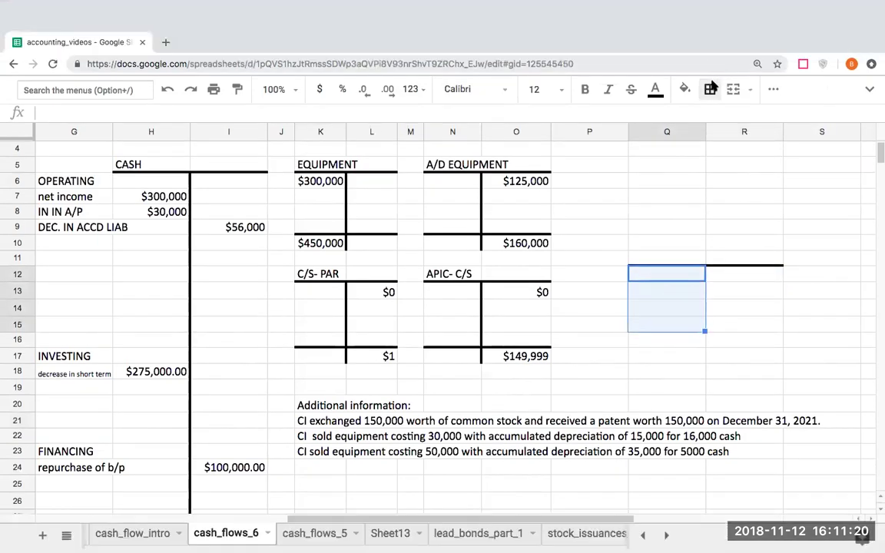
click(710, 88)
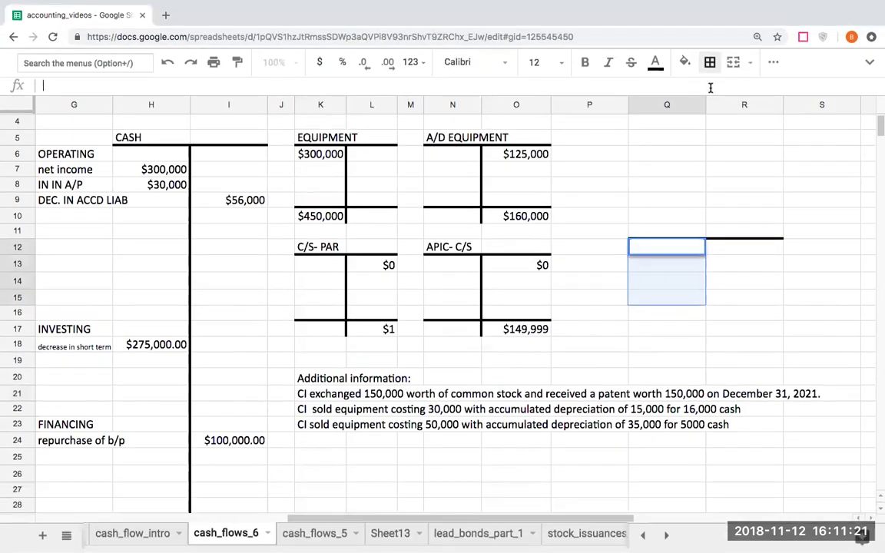
click(658, 332)
- Copy the APIC- C/S T-account in N12:O17 and paste it at Q11 as the template for another account
drag(459, 252, 510, 330)
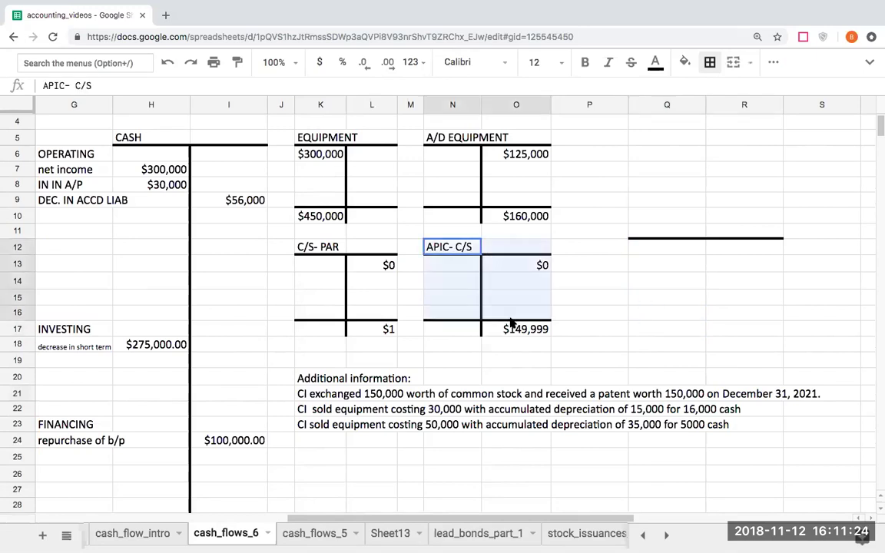
key(super+c)
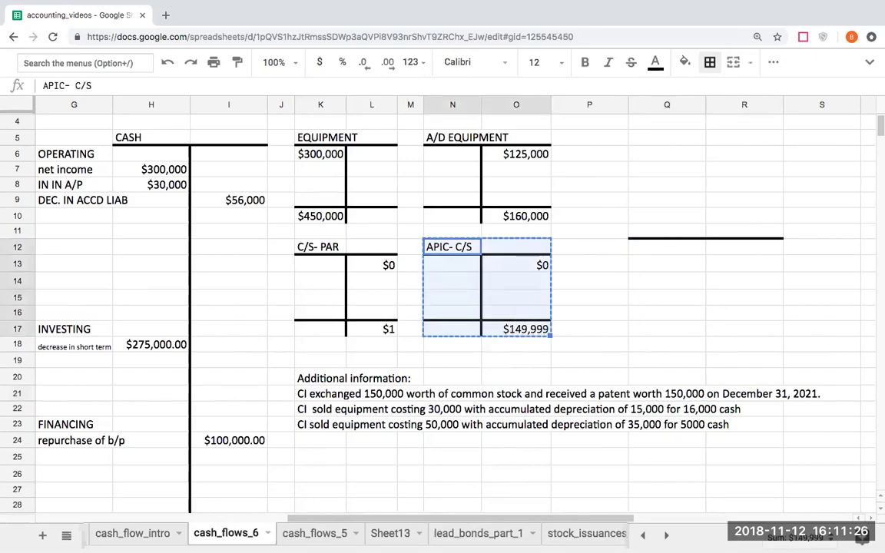
click(650, 230)
key(super+v)
click(674, 262)
- Title the pasted T-account PATENT, enter a debit-side opening balance of 0 in Q12, and clear the credit-side opening balance
click(665, 235)
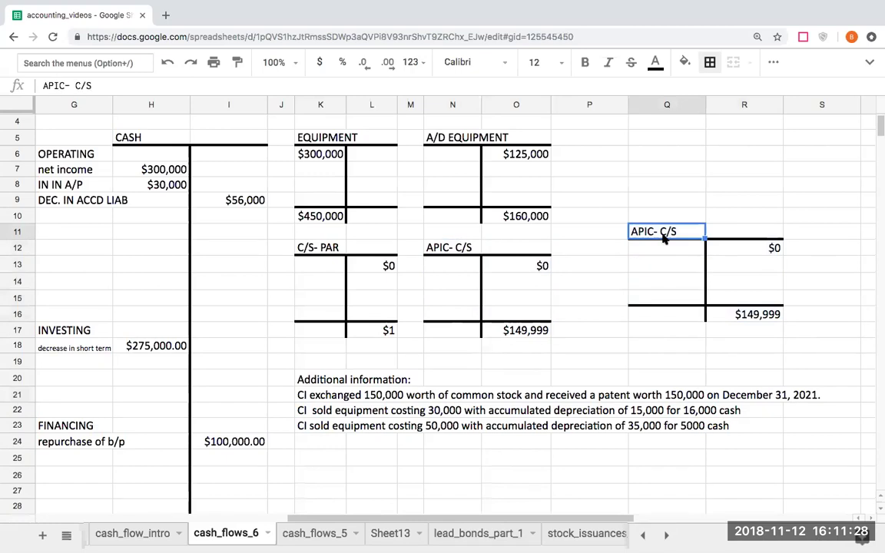
text(PATENT)
key(Return)
text(0)
key(Return)
key(Up)
key(Right)
key(Delete)
- Clear the patent account's credit-side ending balance in R16 and enter a debit-side ending balance of 150000 in Q16
key(Down)
key(Down)
key(Down)
key(Down)
key(Delete)
key(Left)
text(150000)
key(Return)
key(Up)
key(Left)
key(Right)
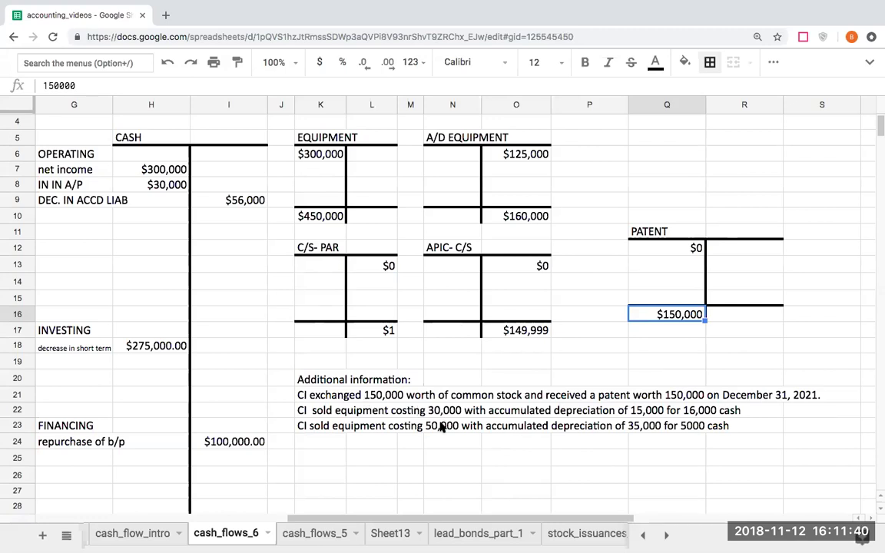
- Begin the patent exchange journal entry with a debit to PATENT in L25 and 150000 in O25
click(393, 459)
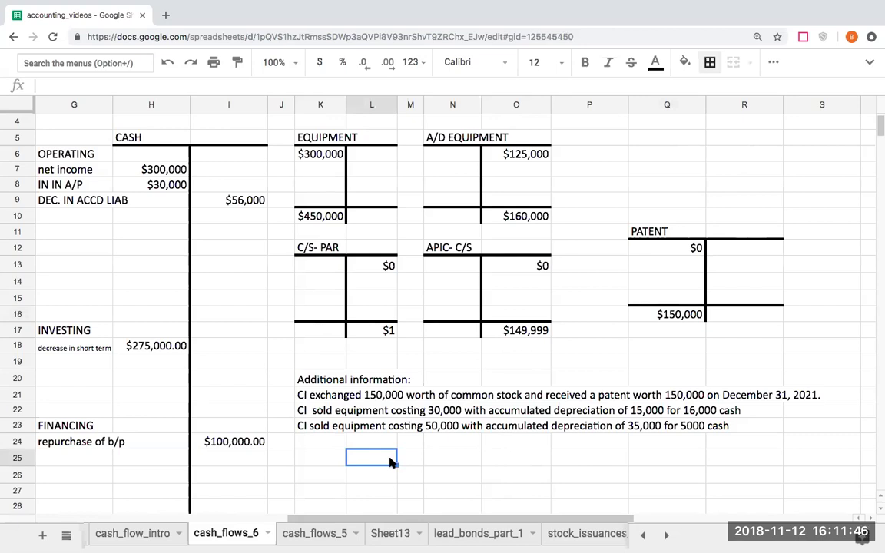
text(PATENT)
key(Return)
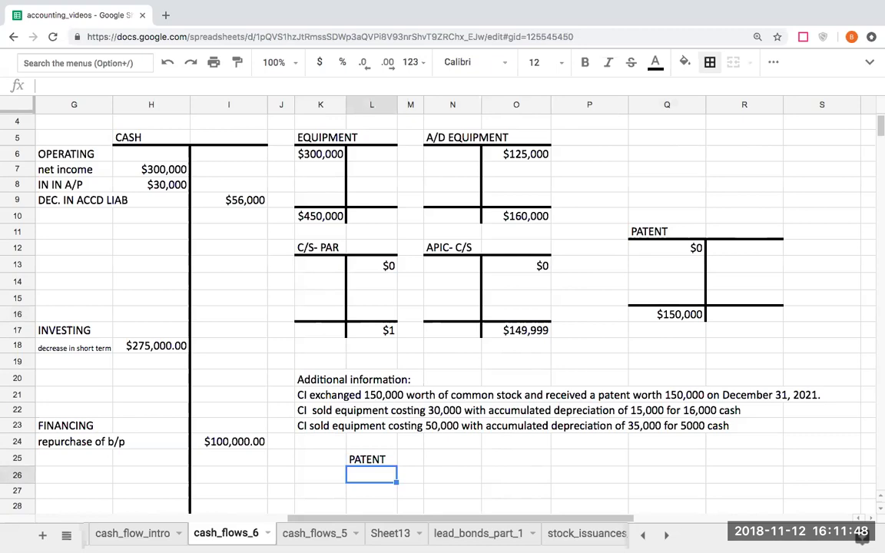
key(Up)
key(Right)
key(Right)
key(Right)
text(150000)
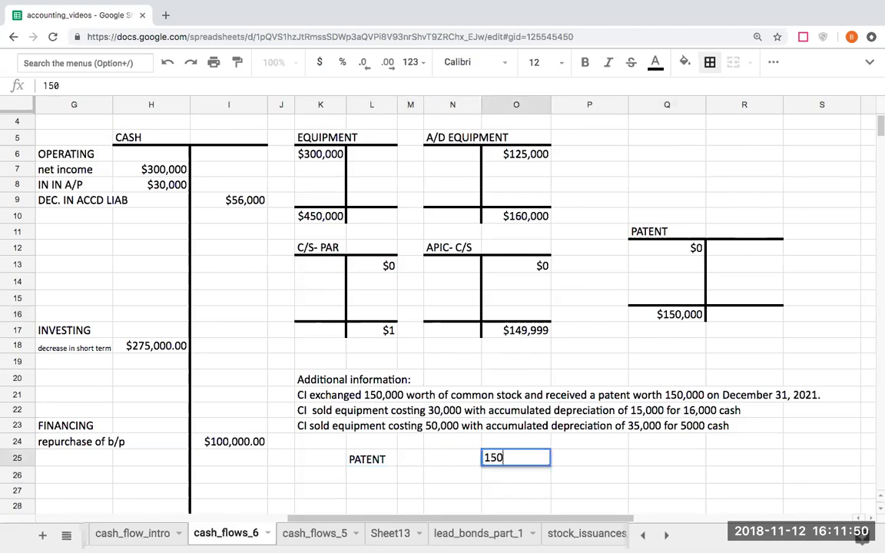
key(Return)
- Add the journal entry's credit line C/S- PAR in M26 with the amount 1 in P26
key(Left)
key(Left)
text(C/)
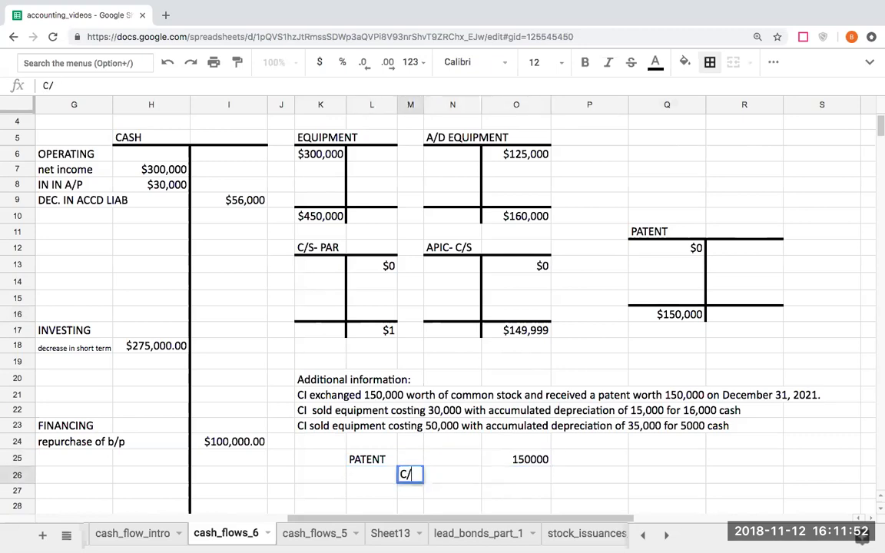
text(S-)
key(BackSpace)
text(S- PAR)
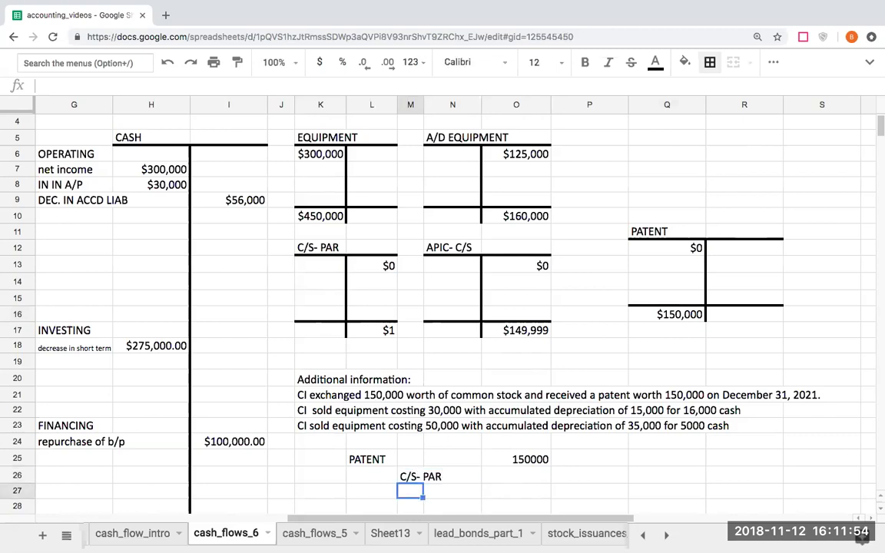
key(Tab)
key(Tab)
key(Tab)
text(1)
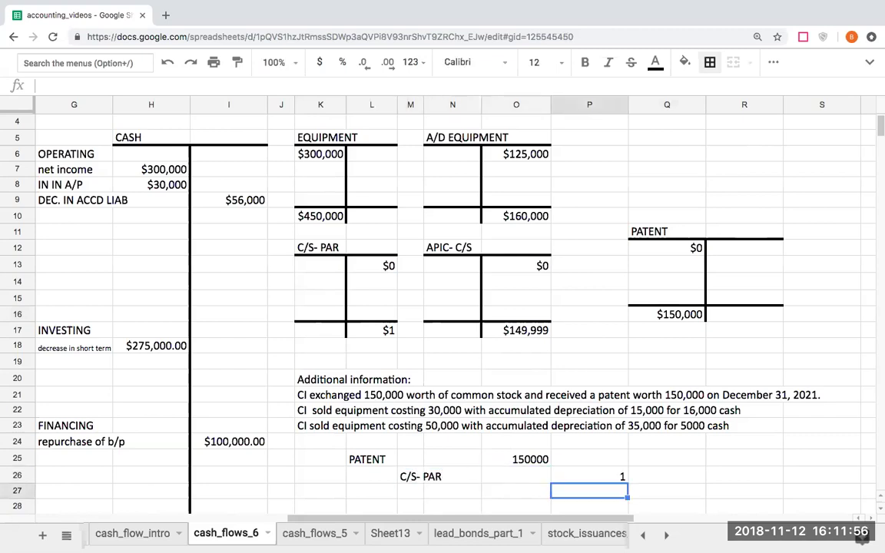
key(Return)
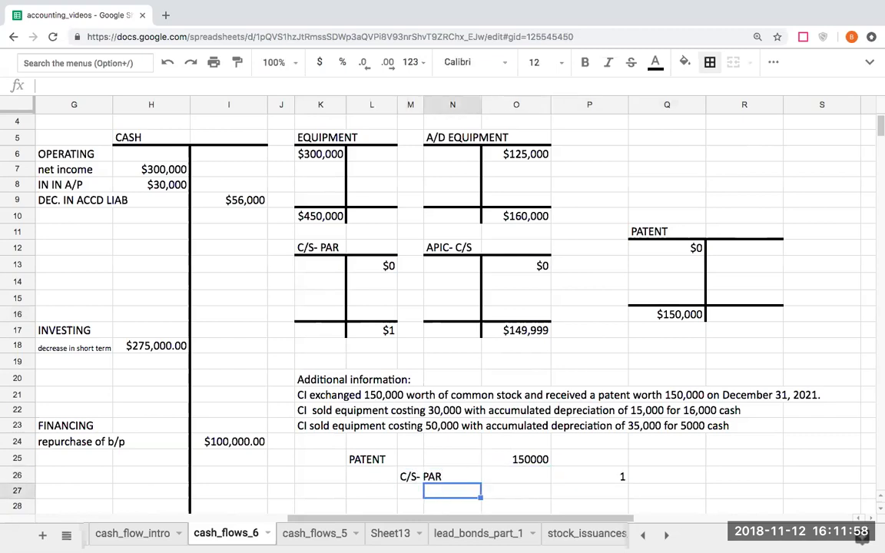
- Add the second credit line APIC- C/S in M27 with the amount 149999 in P27
key(Left)
text(APIC- C/S)
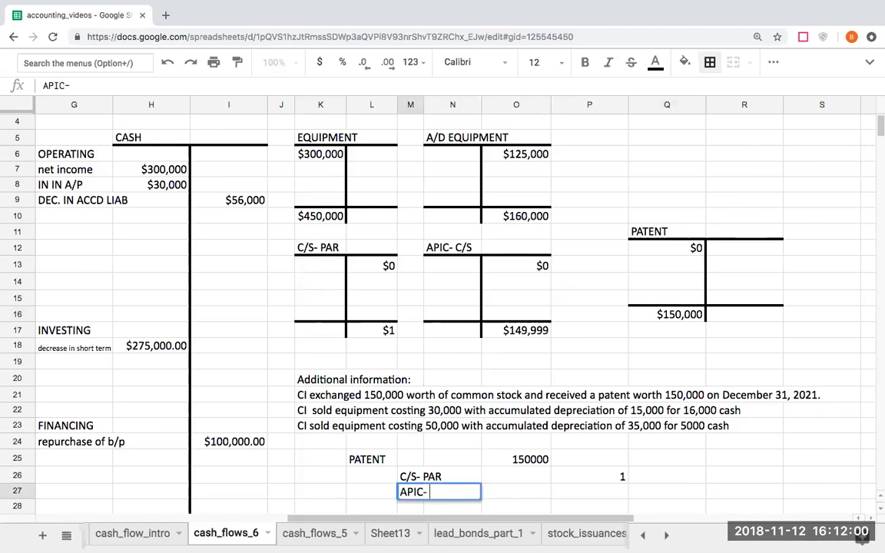
key(Return)
key(Up)
key(Right)
key(Right)
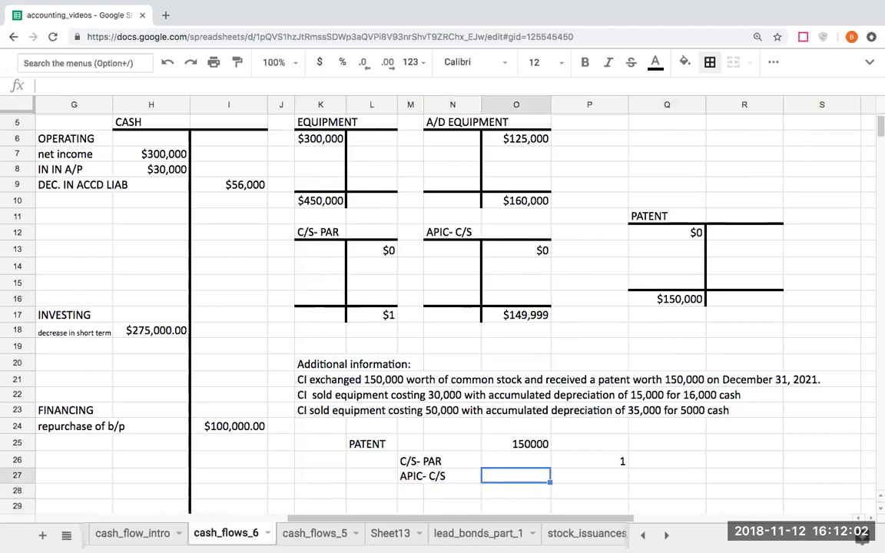
key(Right)
text(149999)
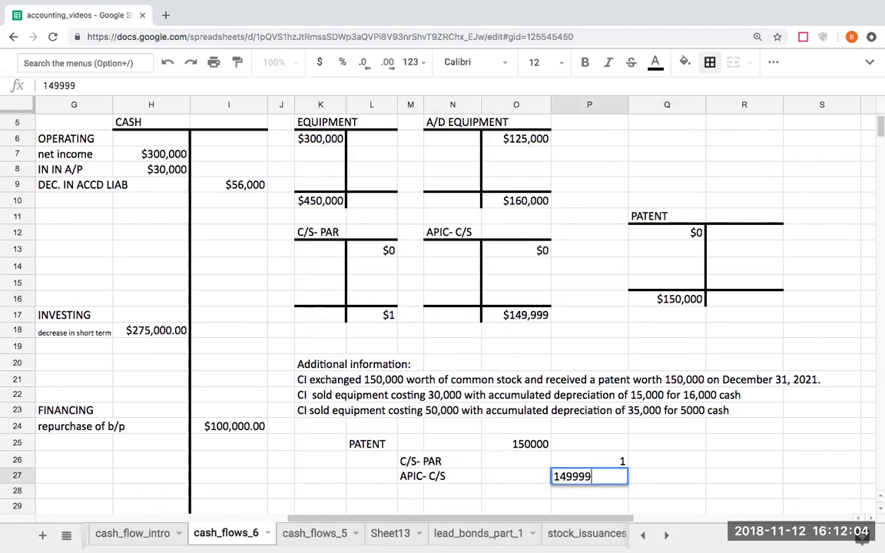
key(Return)
key(Up)
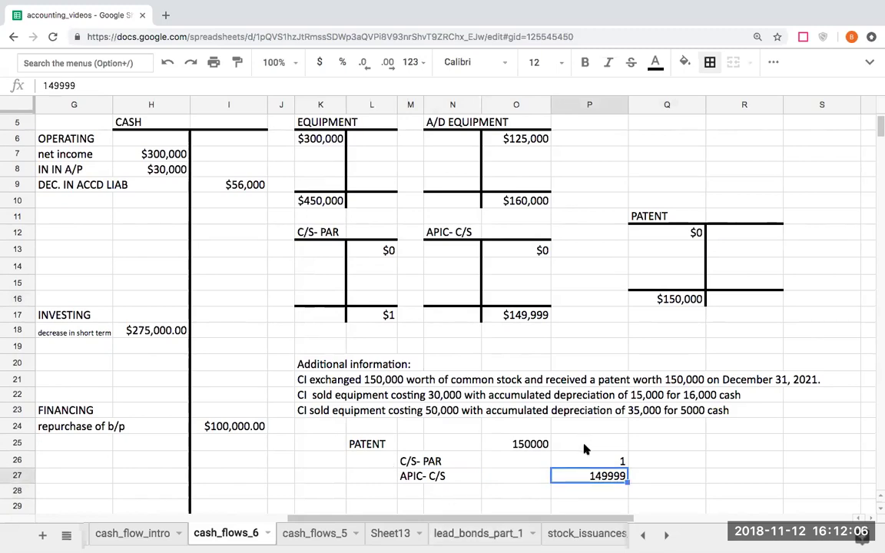
- Format the credit amounts in P26:P27 as currency without decimal places
drag(591, 464, 591, 476)
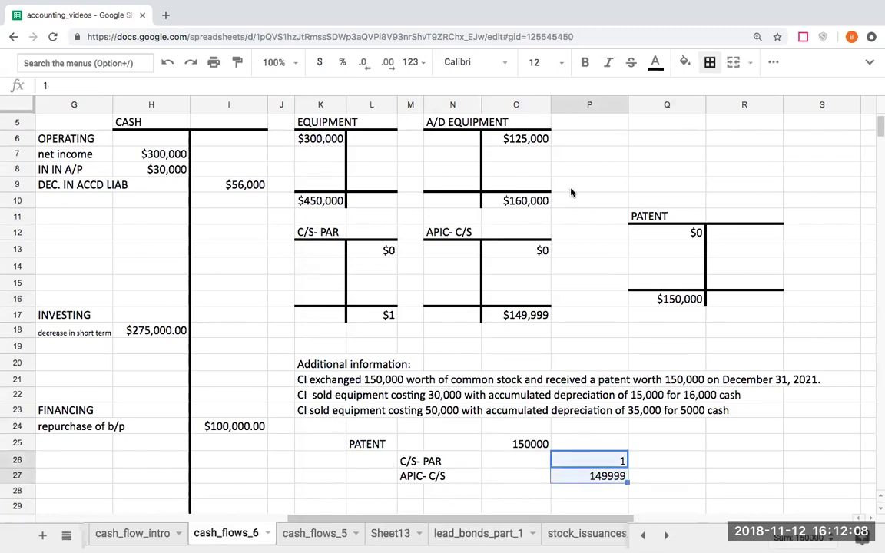
click(320, 62)
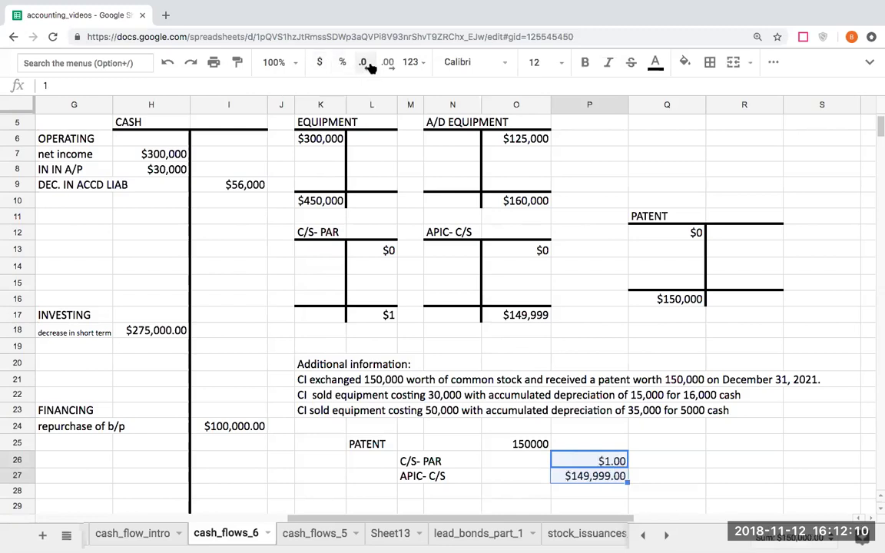
click(365, 62)
click(365, 63)
- Review the opening and ending balances in the common stock par and APIC T-accounts
click(395, 282)
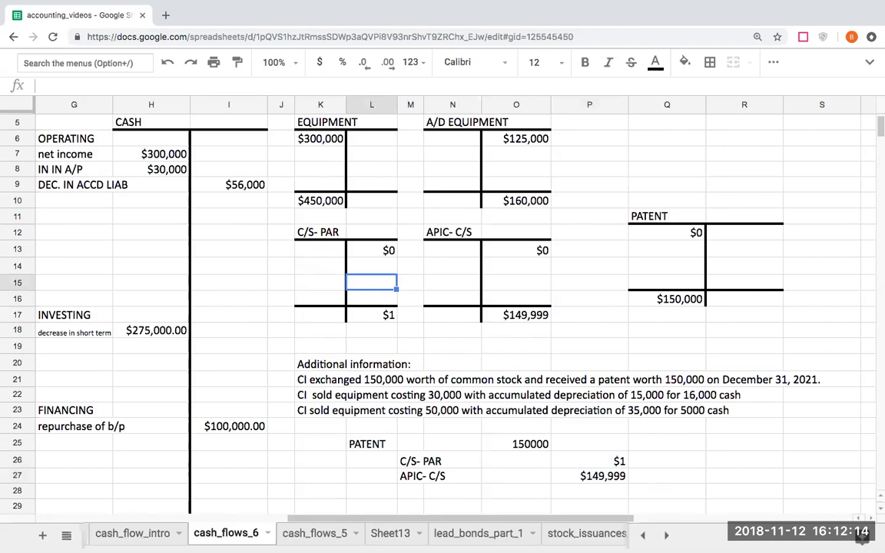
key(Up)
key(Up)
key(Down)
key(Down)
key(Down)
key(Down)
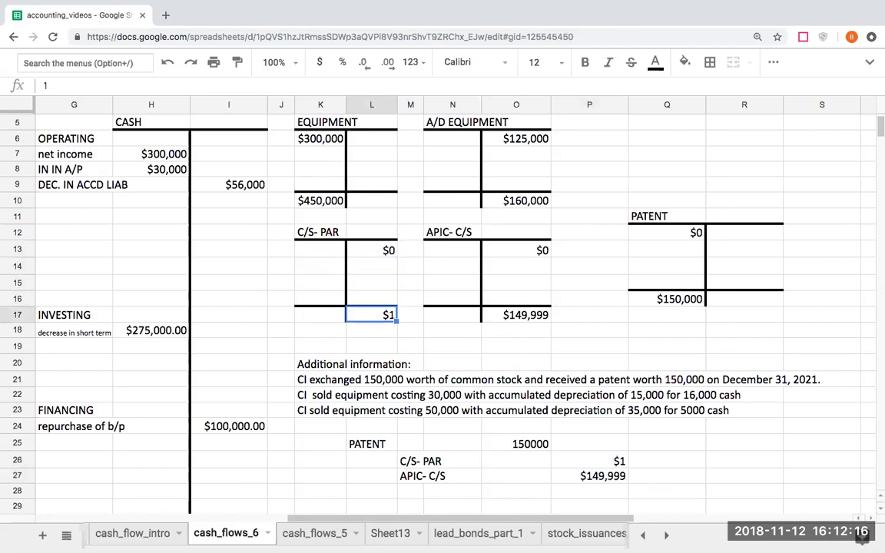
key(Right)
key(Right)
key(Right)
key(Up)
key(Up)
key(Up)
key(Up)
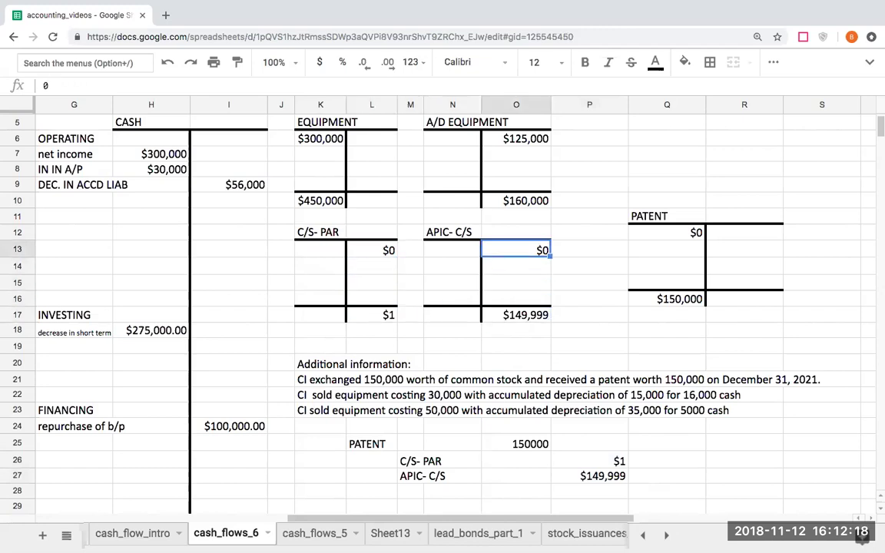
key(Down)
key(Down)
key(Down)
key(Down)
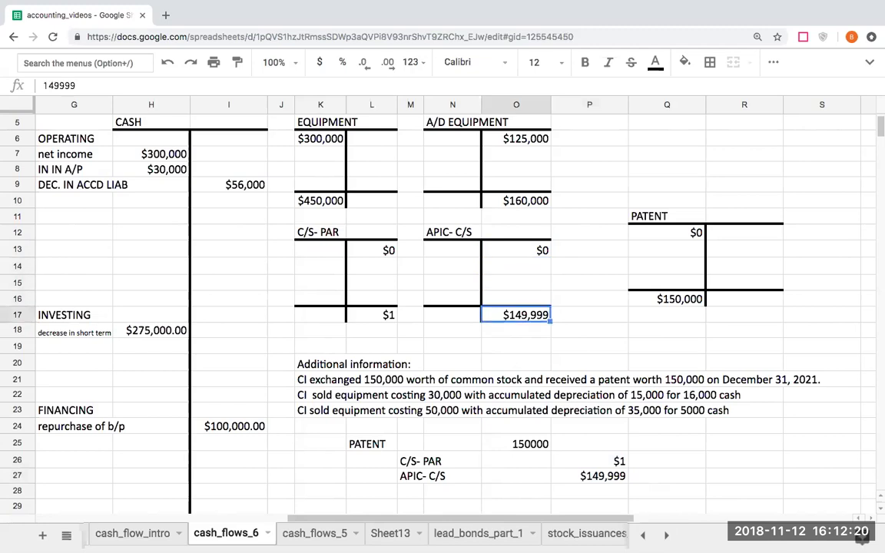
- Post the 150000 debit to the patent T-account in Q14
key(Up)
key(Right)
key(Right)
key(Up)
key(Up)
text(15,000)
key(Return)
key(Up)
text(150000)
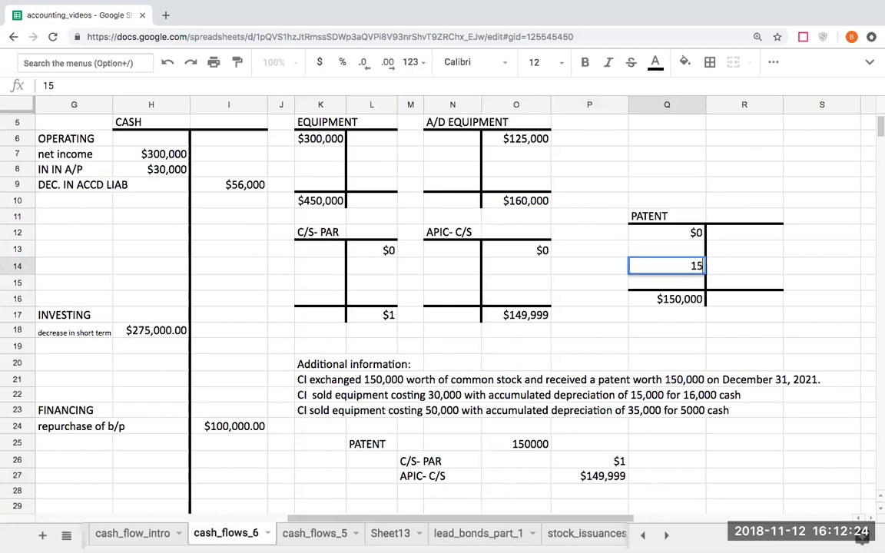
- Post the 149999 credit to the APIC- C/S T-account in O15
key(Left)
key(Left)
key(Down)
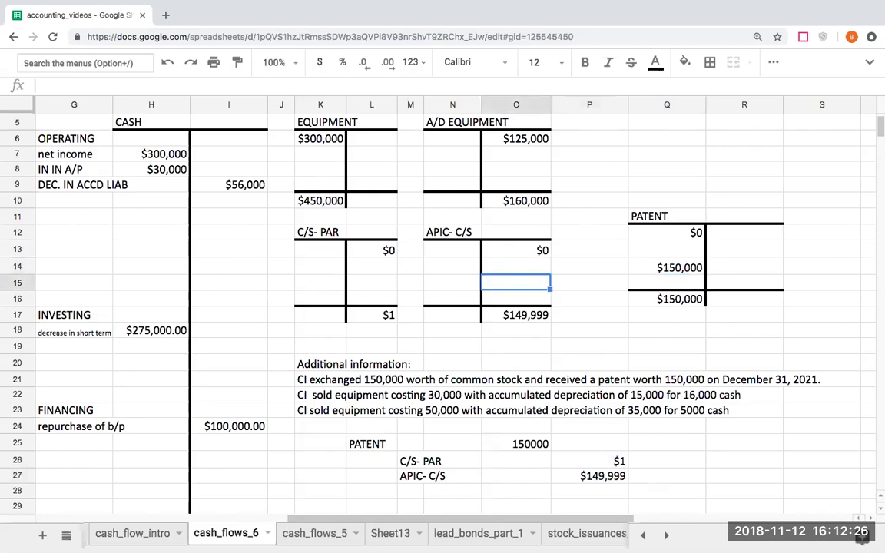
text(149999)
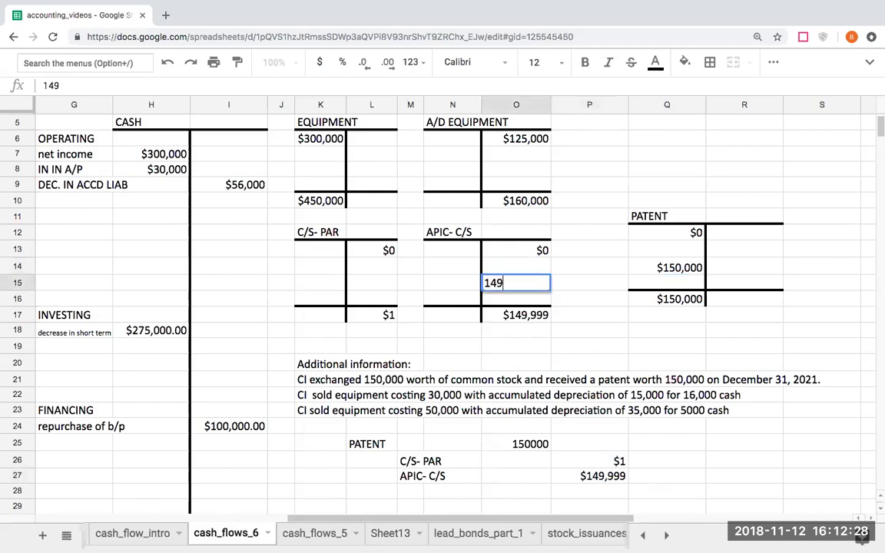
key(Return)
- Post the credit of 1 to the C/S- PAR T-account in L15
key(Up)
key(Left)
key(Left)
key(Left)
text(1)
key(Return)
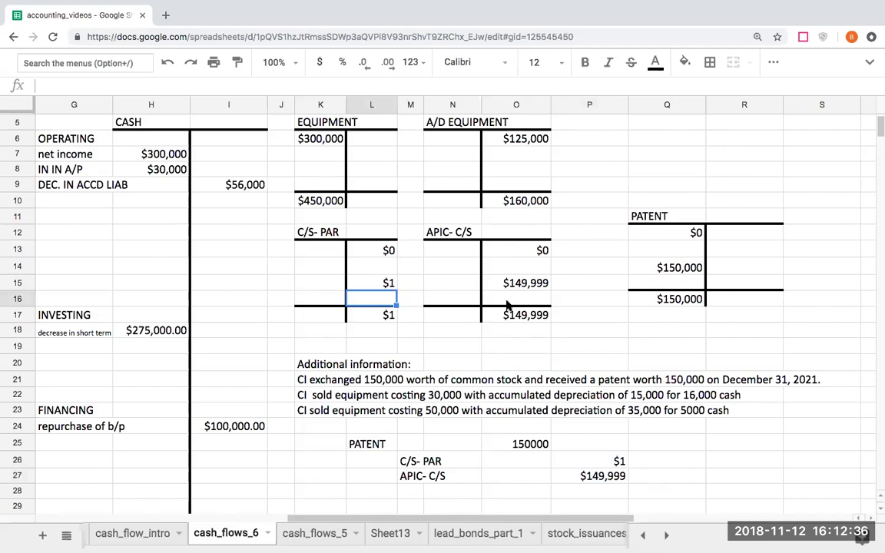
- Copy the patent exchange sentence from K21 and paste it into B32 under Non-cash transactions
click(318, 381)
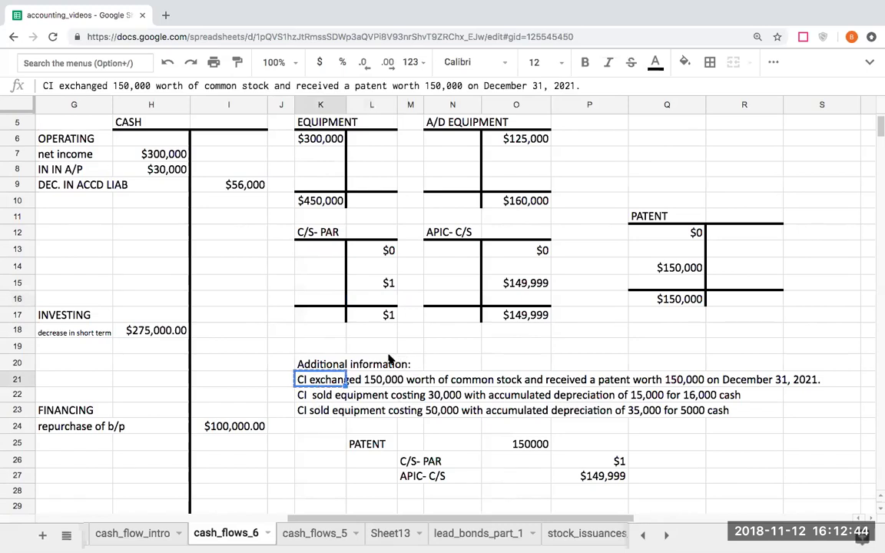
key(ctrl+c)
click(410, 346)
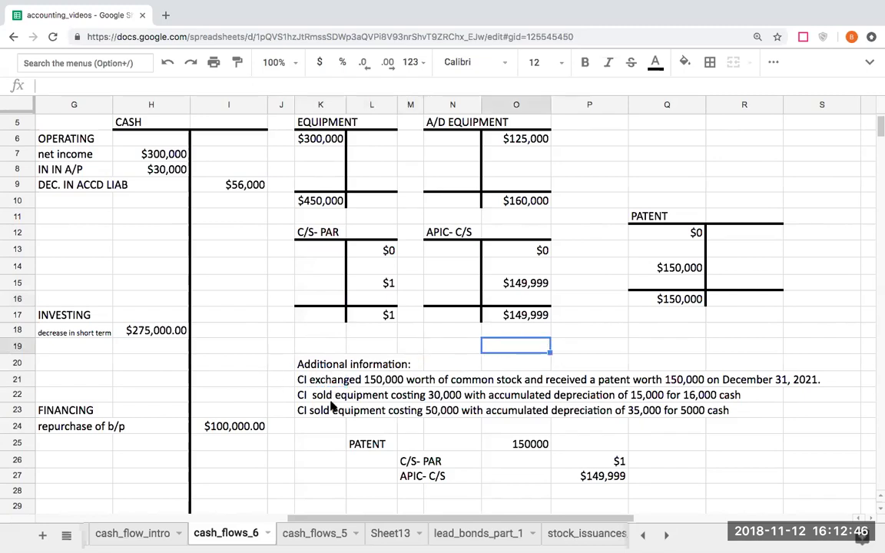
click(327, 382)
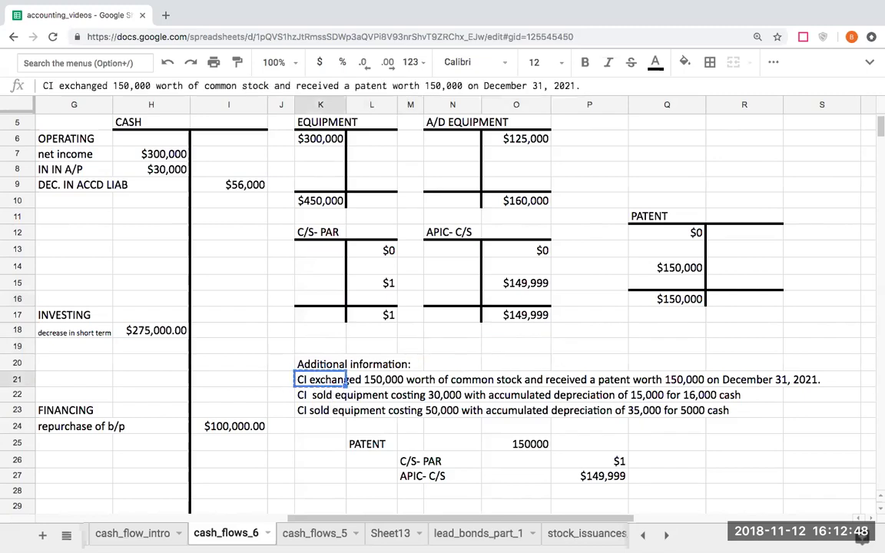
key(Left)
key(Left)
key(Left)
key(Left)
key(Left)
key(Left)
key(Left)
key(Left)
key(Left)
key(Left)
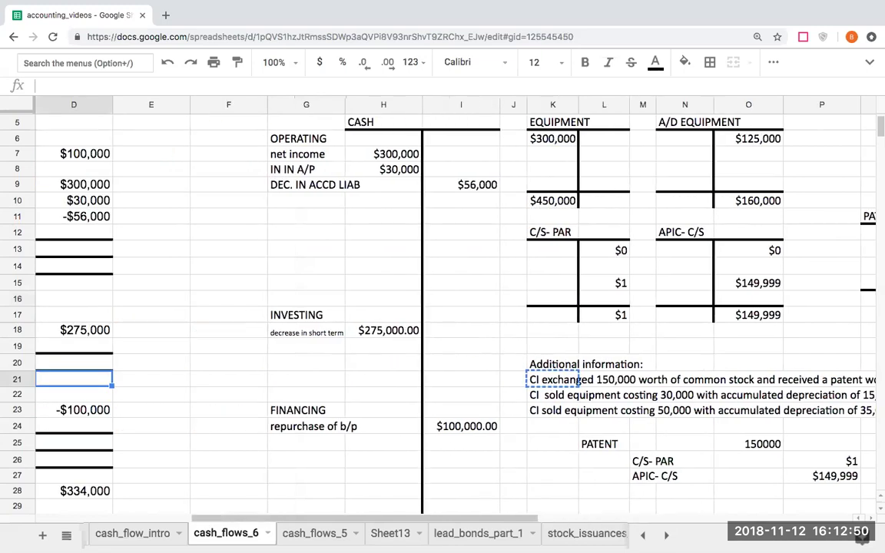
key(Down)
key(Down)
key(Down)
key(Down)
key(Down)
key(Down)
key(Down)
key(Down)
key(Down)
key(Down)
key(Down)
key(Down)
key(Down)
key(Down)
key(Down)
key(Down)
key(Down)
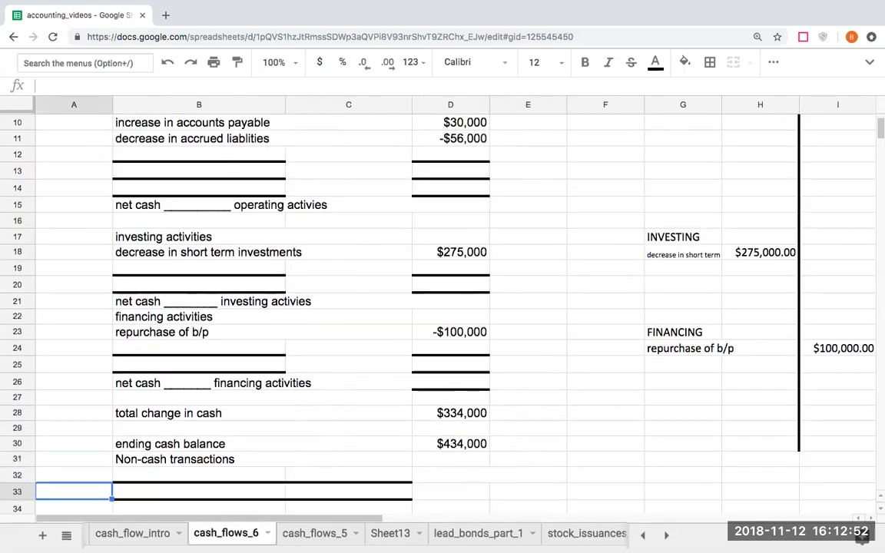
key(Right)
key(Up)
key(Up)
key(Up)
key(Up)
key(Up)
key(Up)
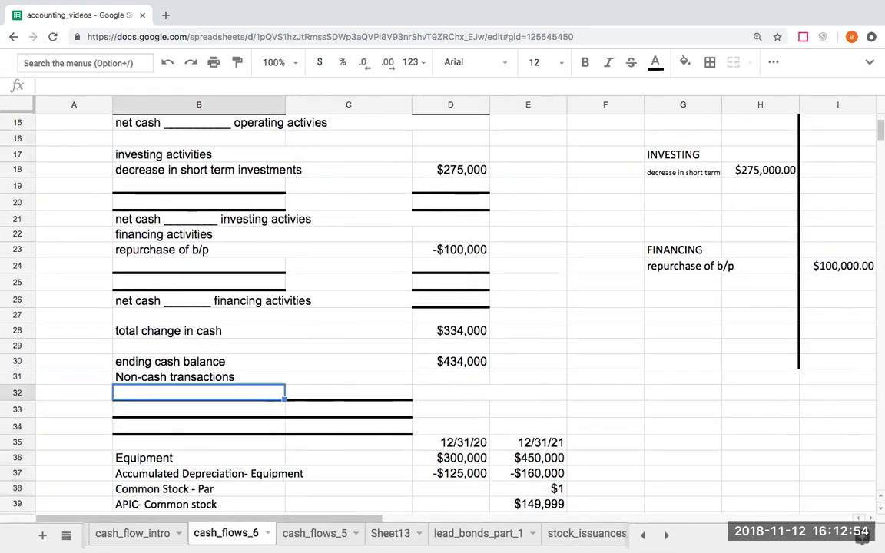
key(ctrl+v)
key(Down)
key(Right)
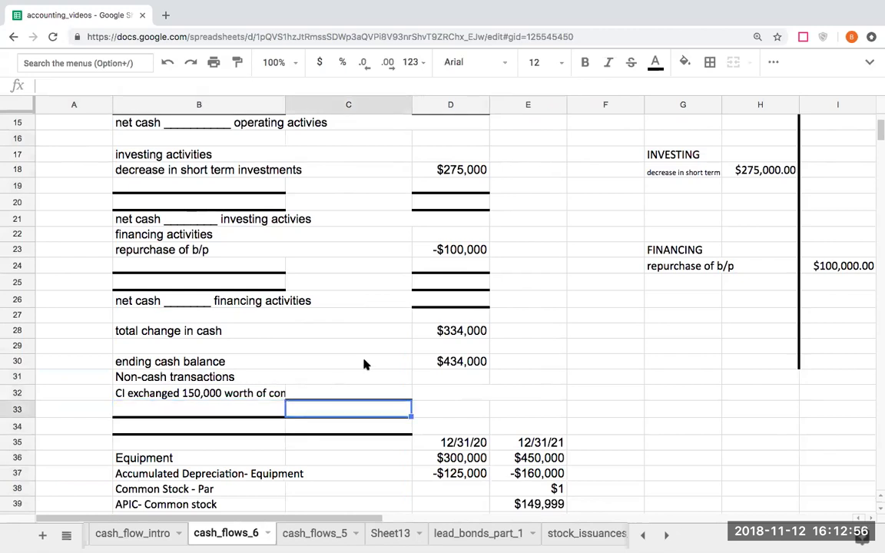
- Delete the values in C32:F32 so the patent exchange sentence in B32 can display in full
drag(326, 394, 620, 399)
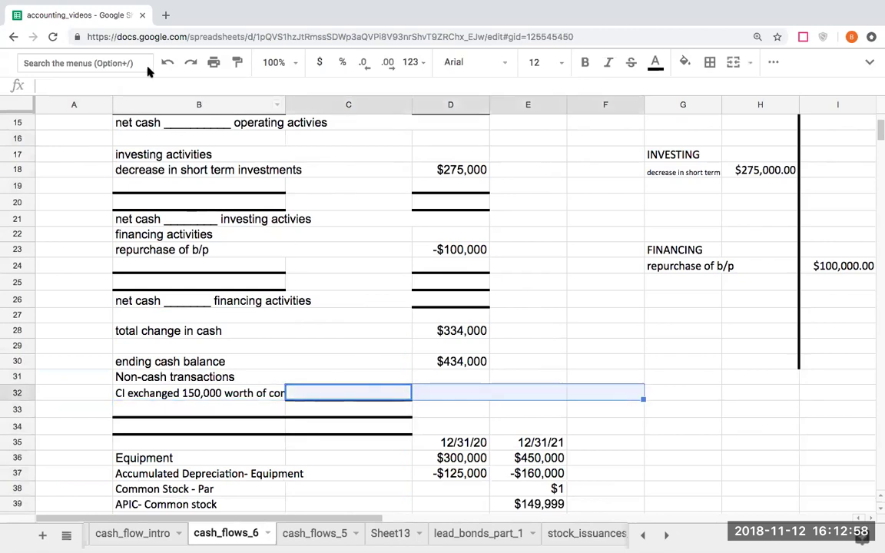
key(ctrl+shift+f)
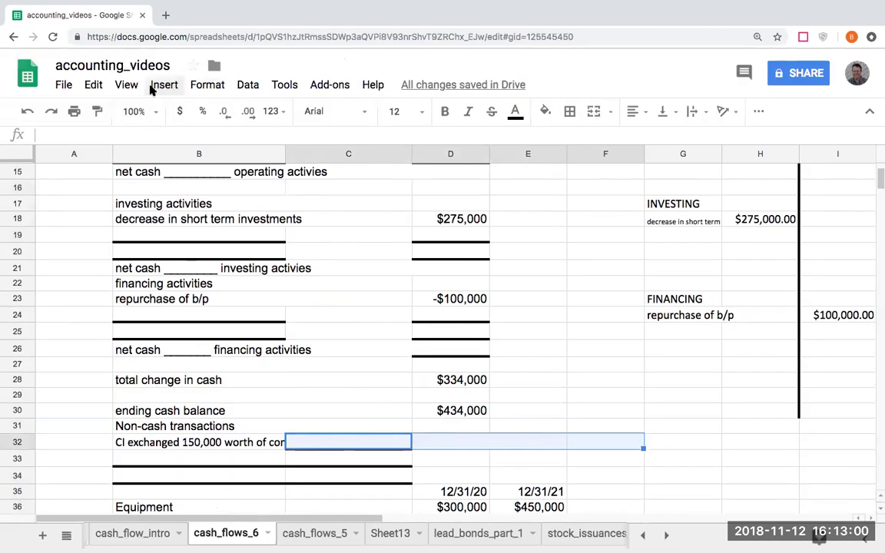
click(92, 86)
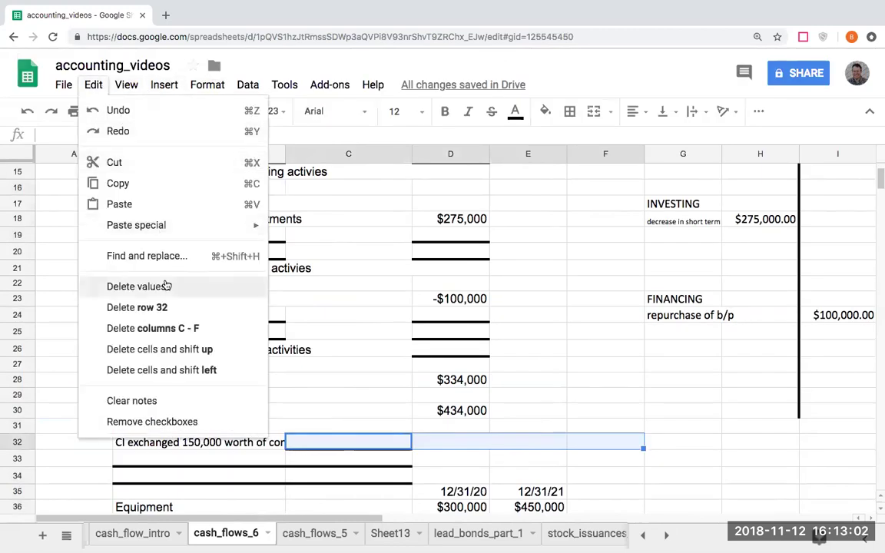
click(166, 285)
scroll(175, 334, down, 1)
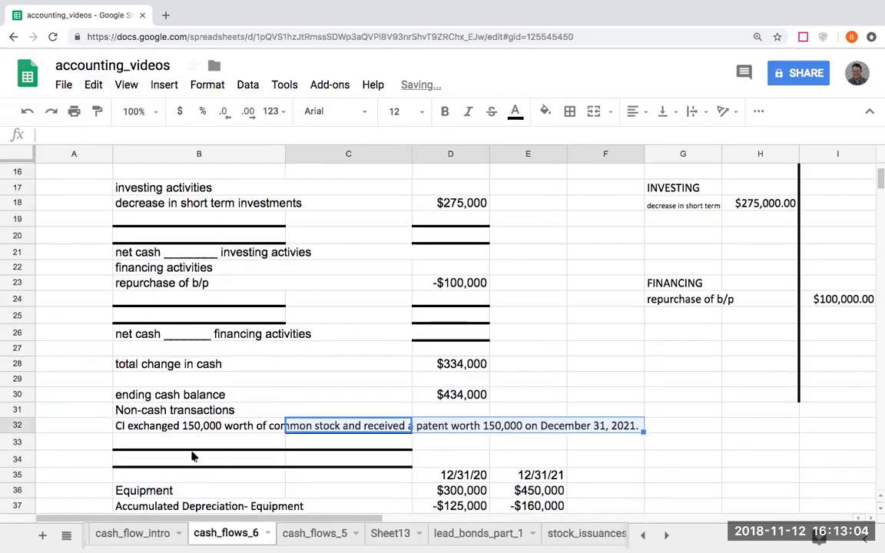
click(153, 431)
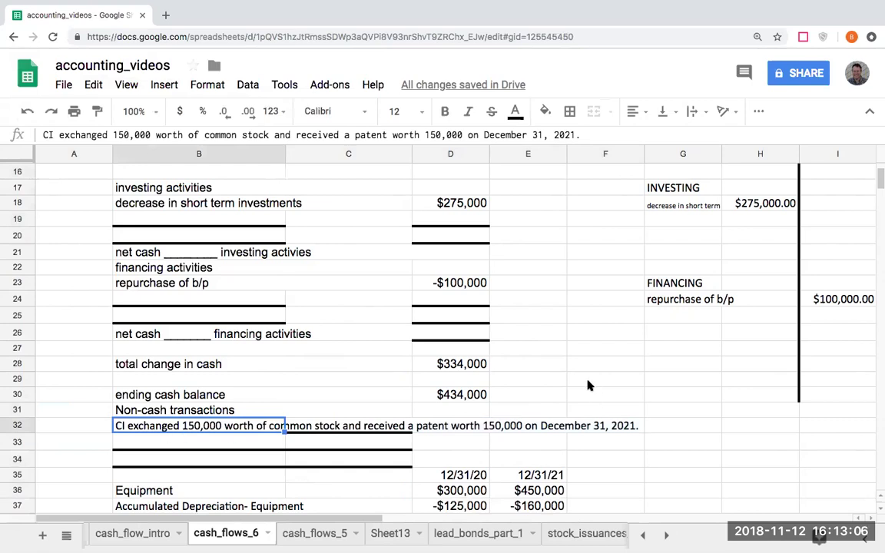
- Examine the additional information on the two equipment sales below the T-accounts
scroll(589, 386, down, 3)
scroll(589, 386, up, 4)
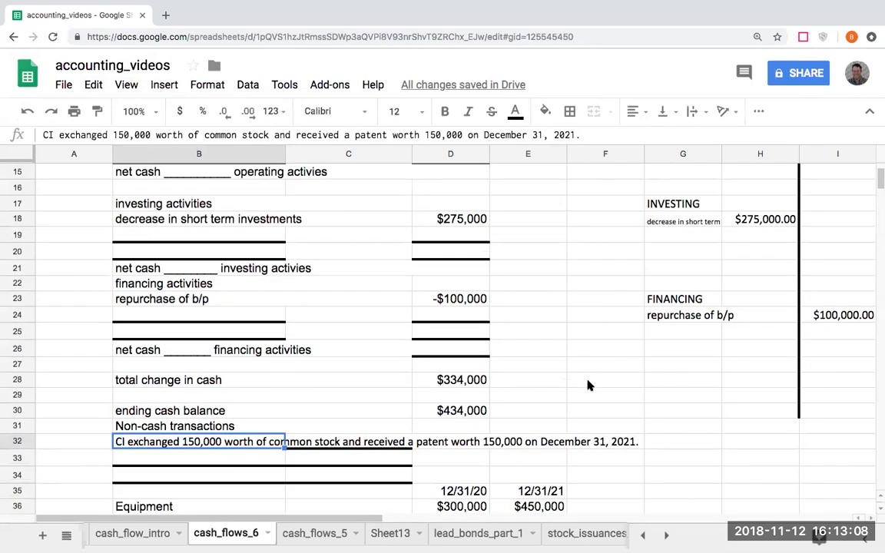
scroll(588, 386, up, 2)
click(668, 235)
key(Right)
key(Right)
key(Right)
key(Right)
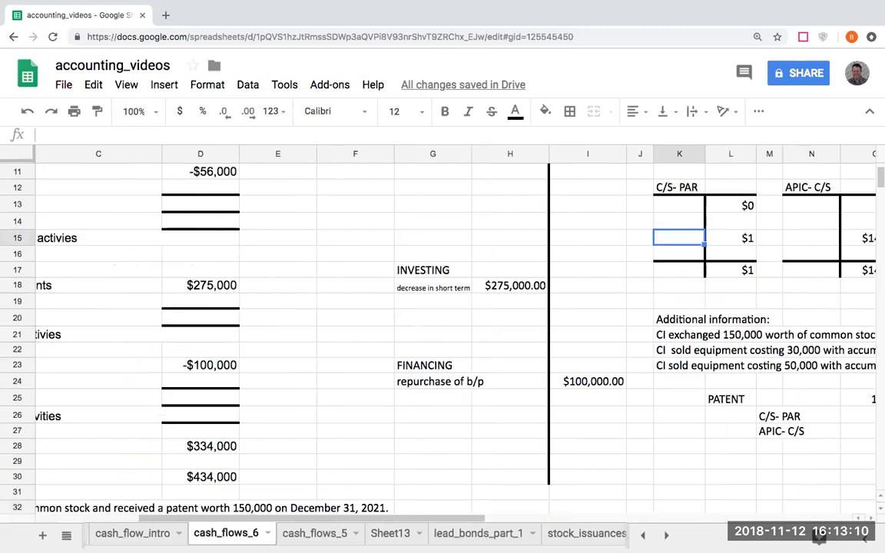
key(Right)
key(Right)
key(Right)
key(Right)
key(Right)
key(Right)
key(Right)
key(Left)
key(Left)
key(Right)
key(Right)
key(Right)
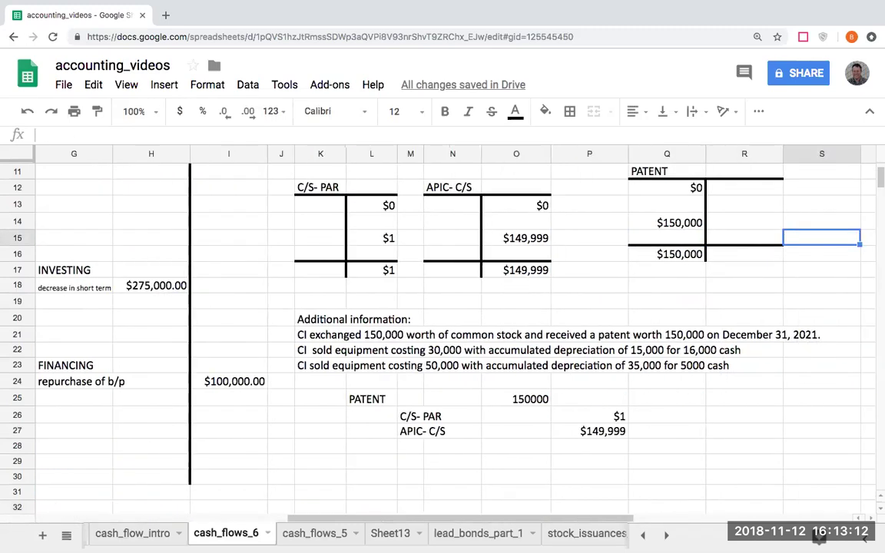
key(Right)
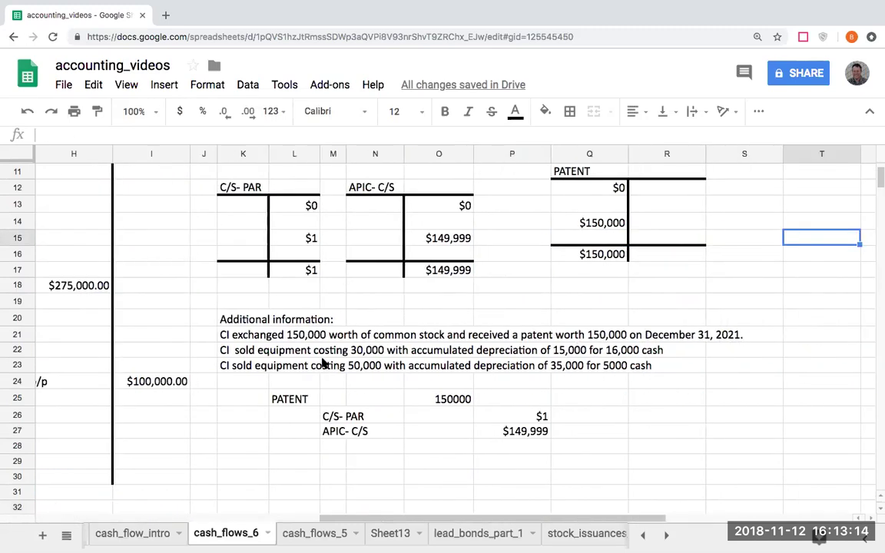
scroll(323, 362, down, 3)
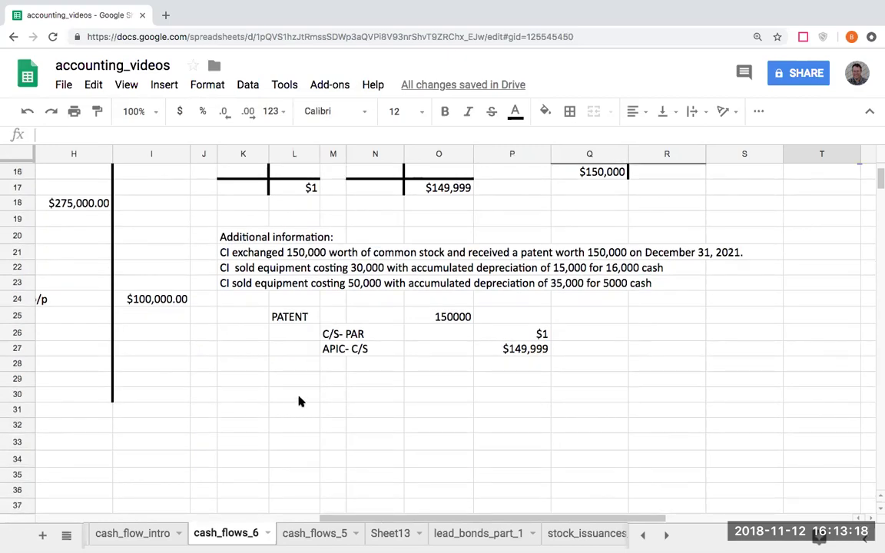
- Enter the debit account labels LOSS, A/D and CASH in L30:L32 for the first equipment sale entry
click(253, 386)
click(305, 394)
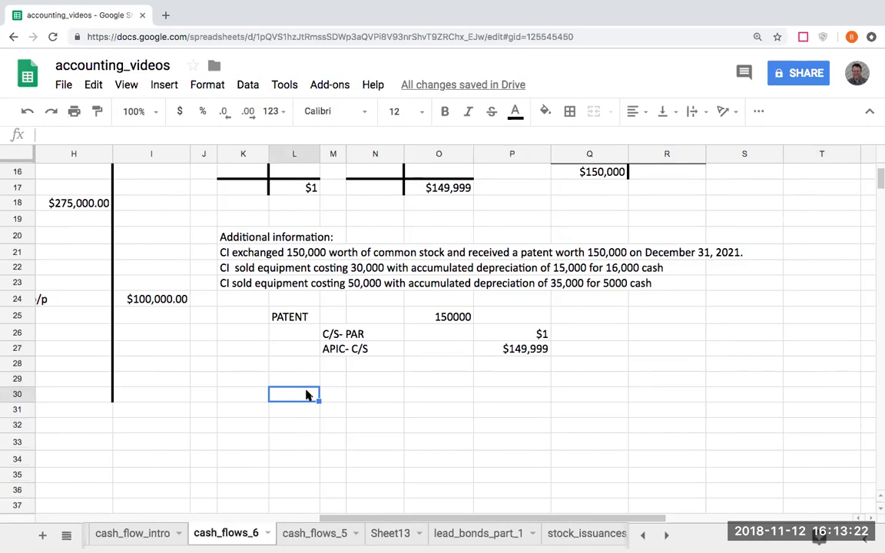
text(LOSS)
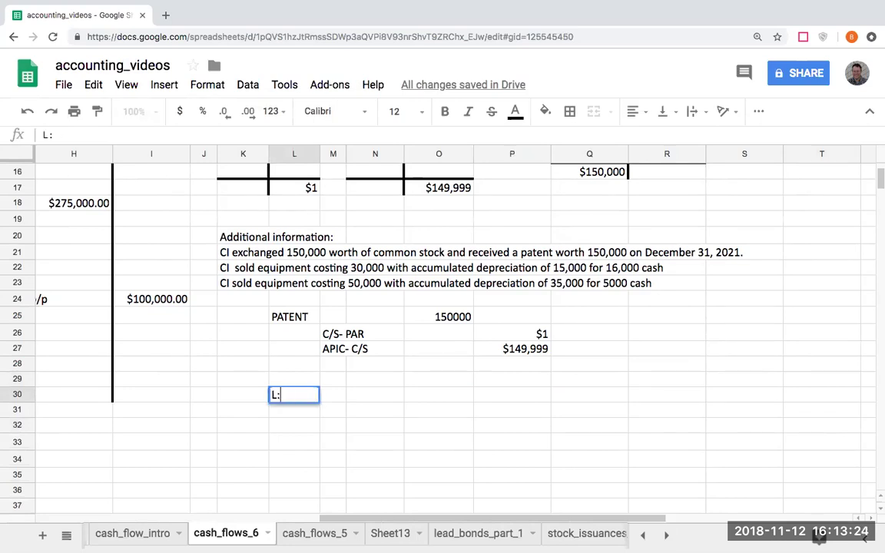
key(Return)
text(A/D)
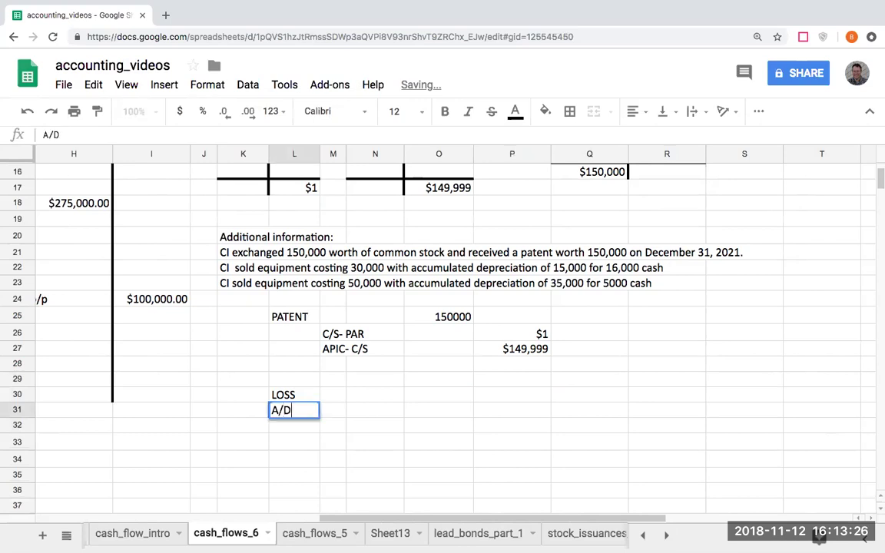
key(Return)
text(CASH)
key(Return)
- Enter the credit account labels EQUIPMENT in M33 and GAIN in M34
key(Right)
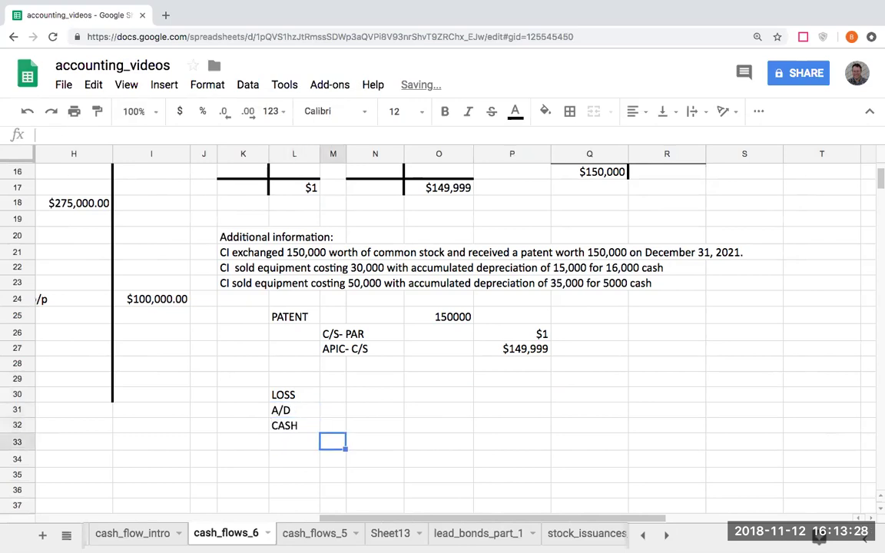
text(EQUIPMENT)
key(Return)
key(Left)
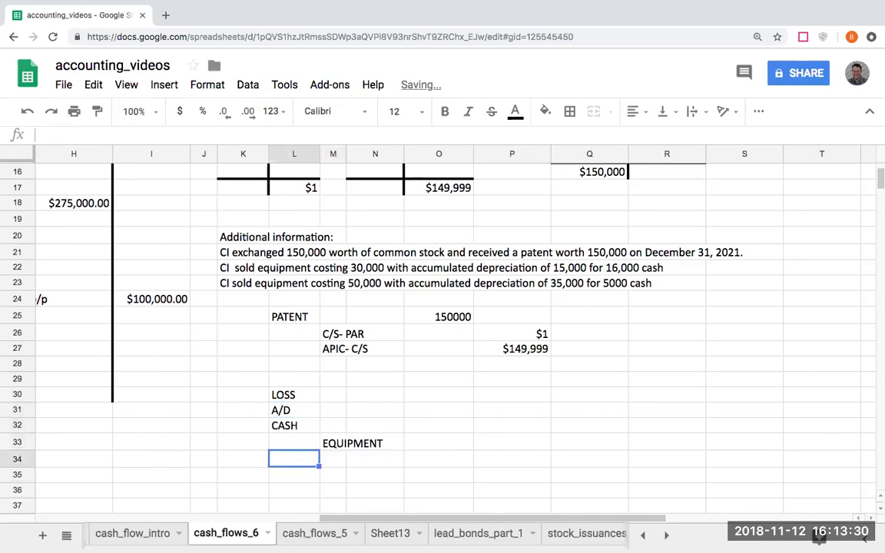
key(Right)
text(GAIN)
key(Return)
- Enter the equipment credit of 30000 in P33
key(Right)
key(Right)
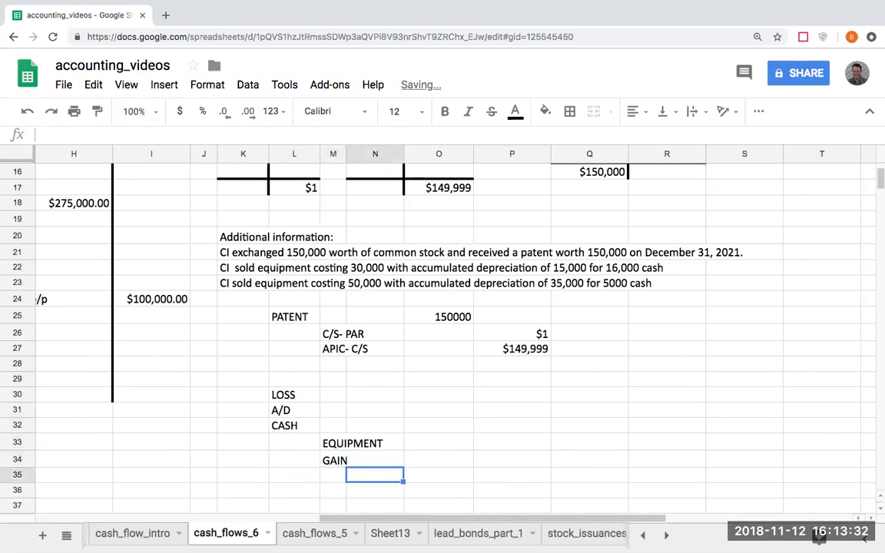
key(Up)
key(Up)
key(Up)
key(Right)
key(Up)
key(Up)
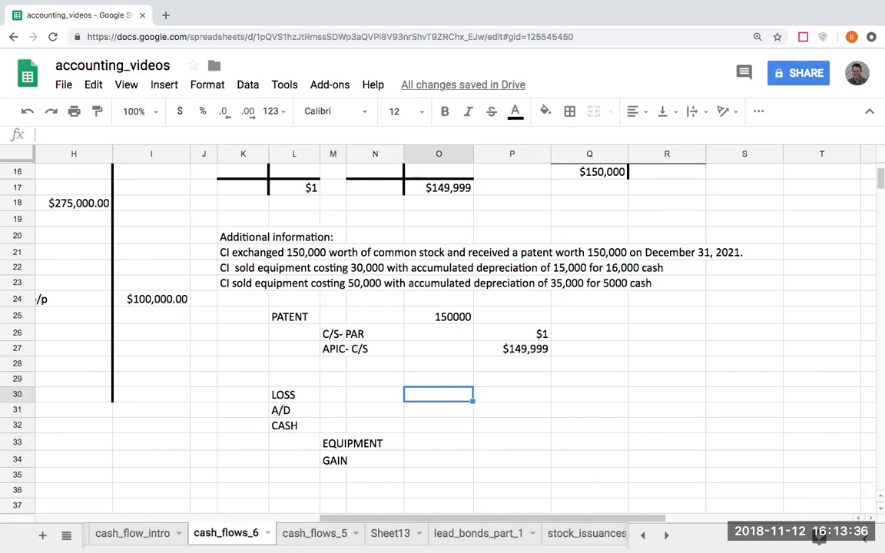
key(Down)
key(Down)
key(Down)
key(Right)
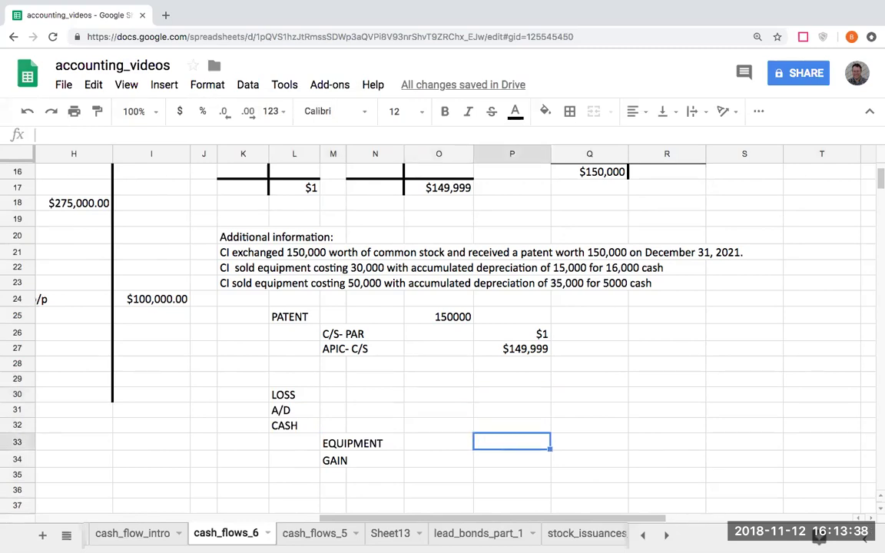
text(30000)
key(Return)
- Enter the debits of 15000 for A/D in O31 and 16000 for CASH in O32
key(Up)
key(Up)
key(Left)
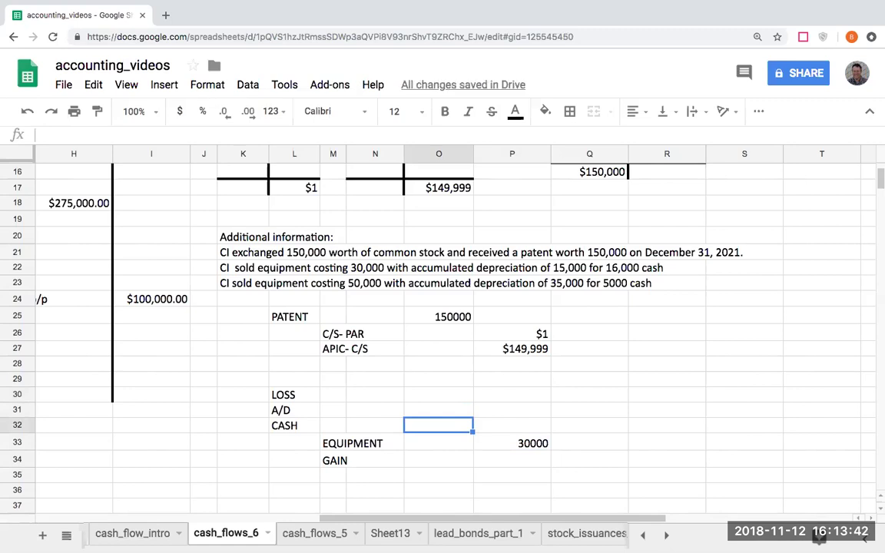
key(Up)
text(15000)
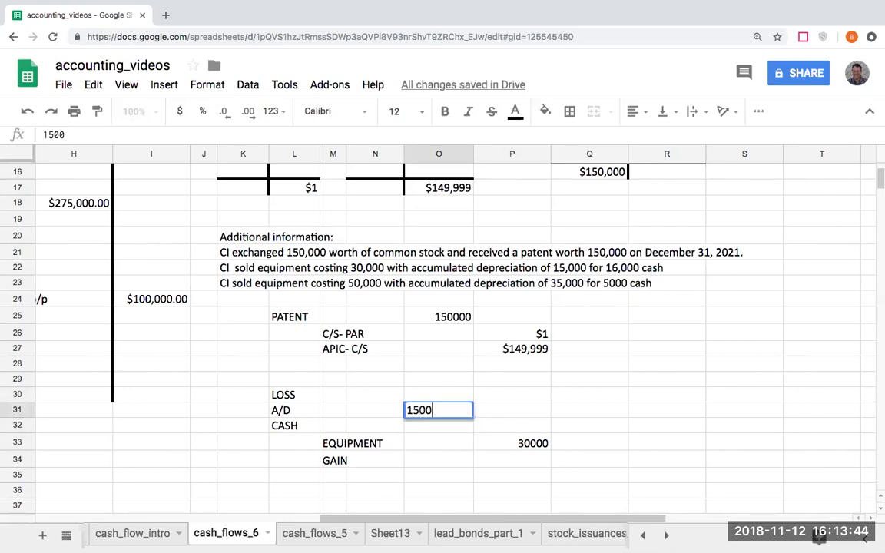
key(Return)
text(16000)
key(Return)
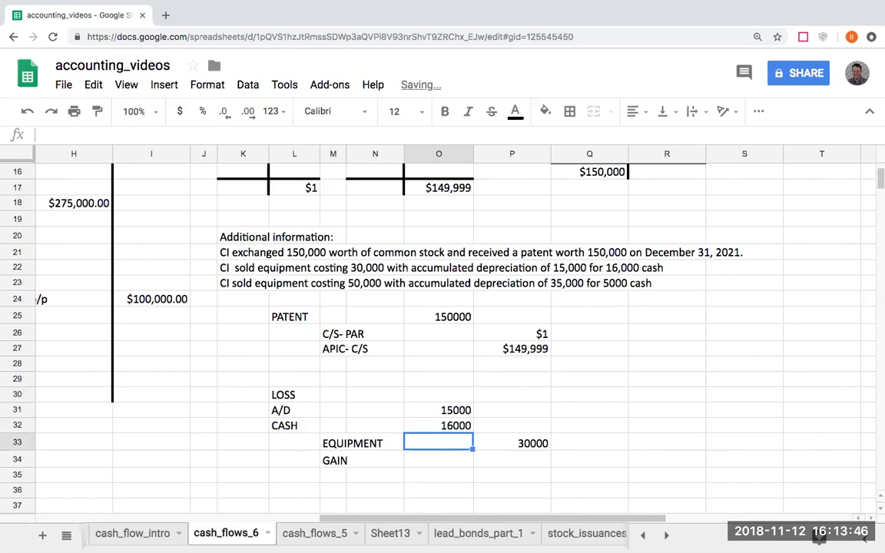
- Enter the gain credit of 1000 in P34 to balance the equipment sale entry
key(Up)
key(Right)
key(Down)
key(Down)
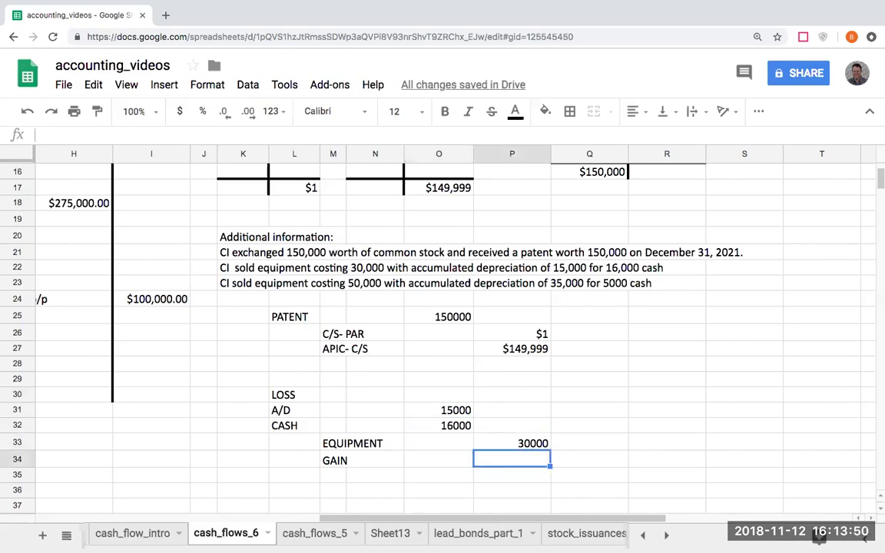
key(Left)
key(Up)
key(Up)
key(Up)
key(Down)
key(Down)
key(Right)
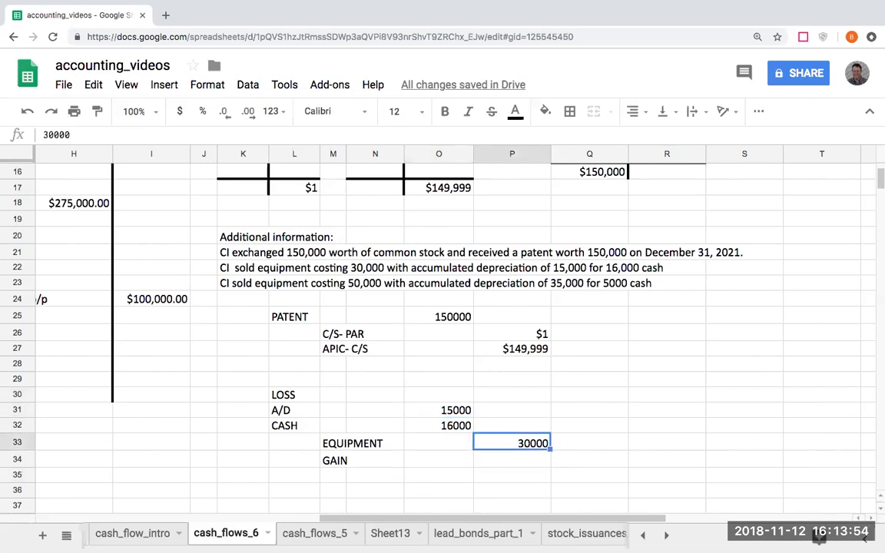
key(Down)
text(1000)
key(Return)
key(Up)
key(Left)
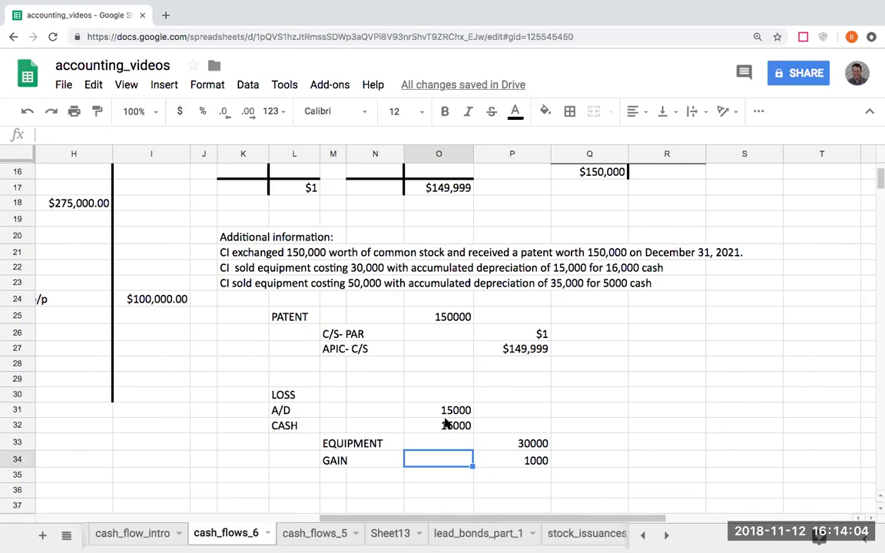
- Post the A/D debit to the A/D EQUIPMENT T-account by referencing O31 in N7
scroll(447, 422, down, 1)
scroll(448, 422, up, 2)
scroll(372, 419, up, 4)
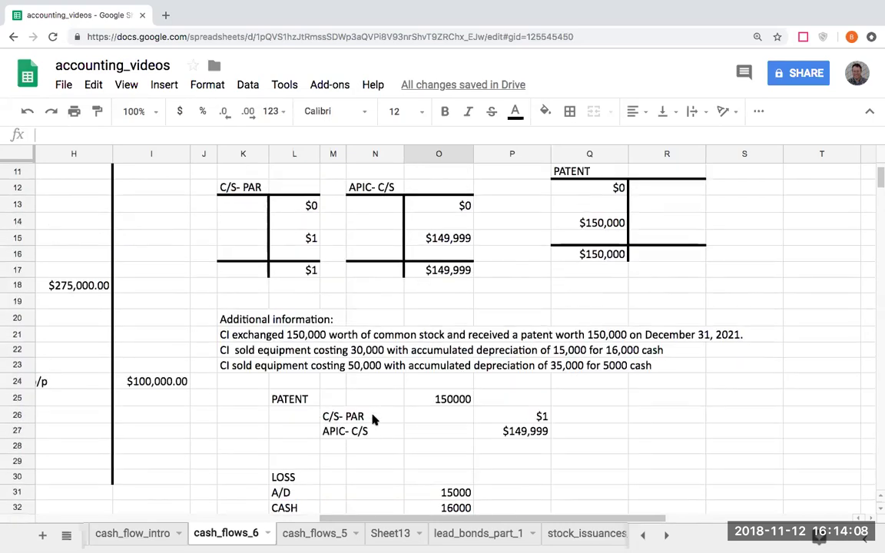
scroll(366, 223, up, 5)
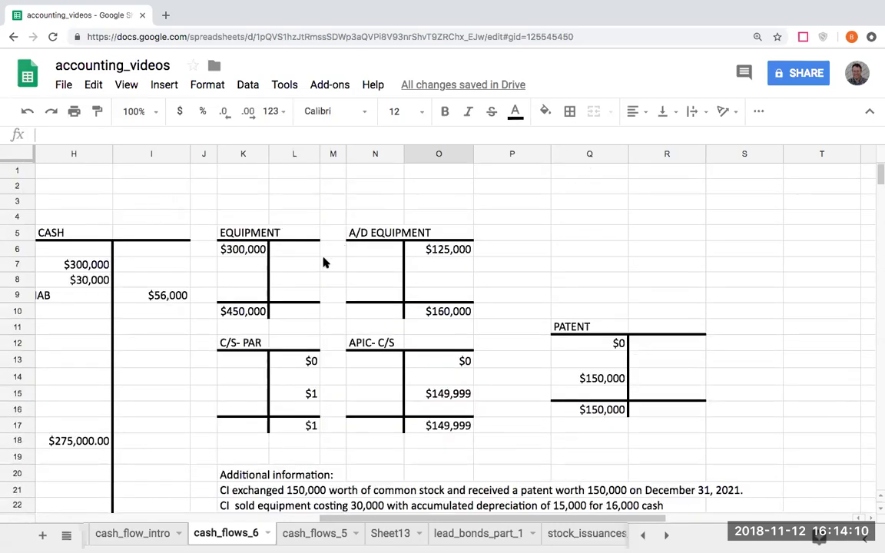
click(364, 272)
text(+)
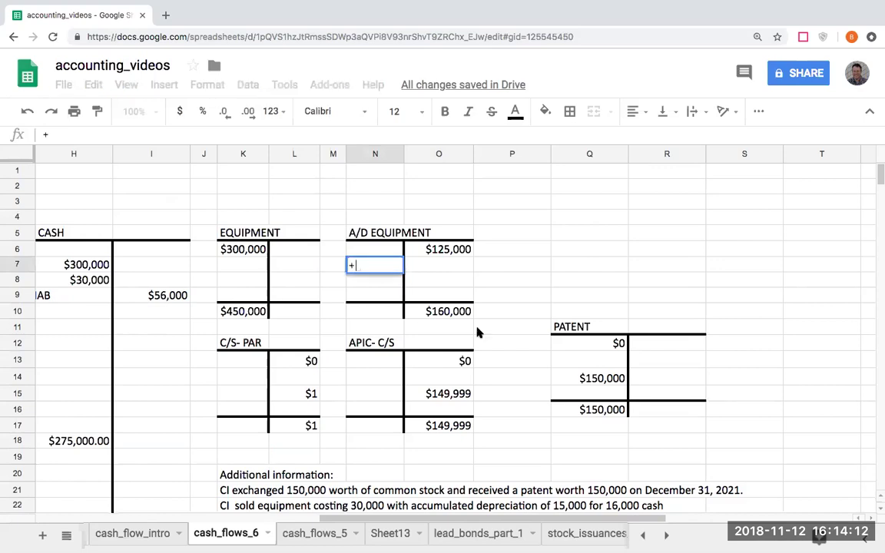
scroll(474, 332, down, 3)
scroll(458, 442, down, 4)
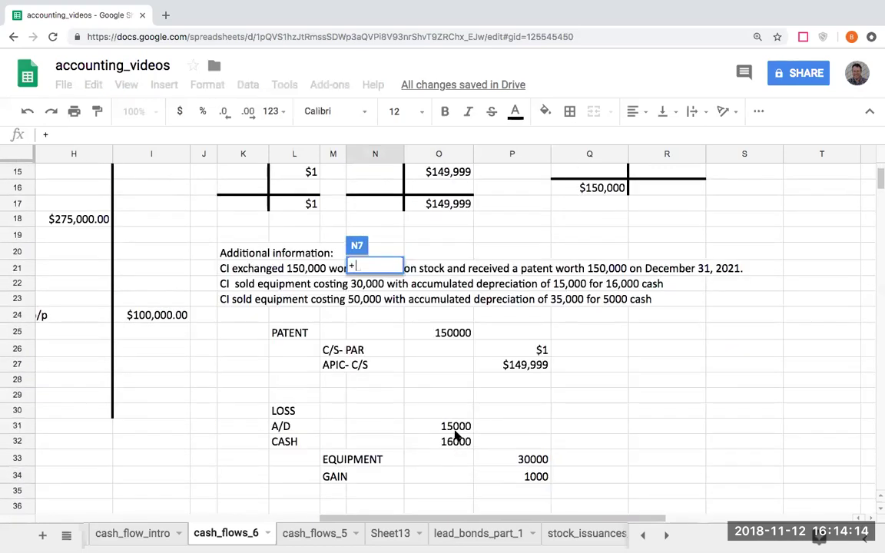
click(455, 426)
key(Return)
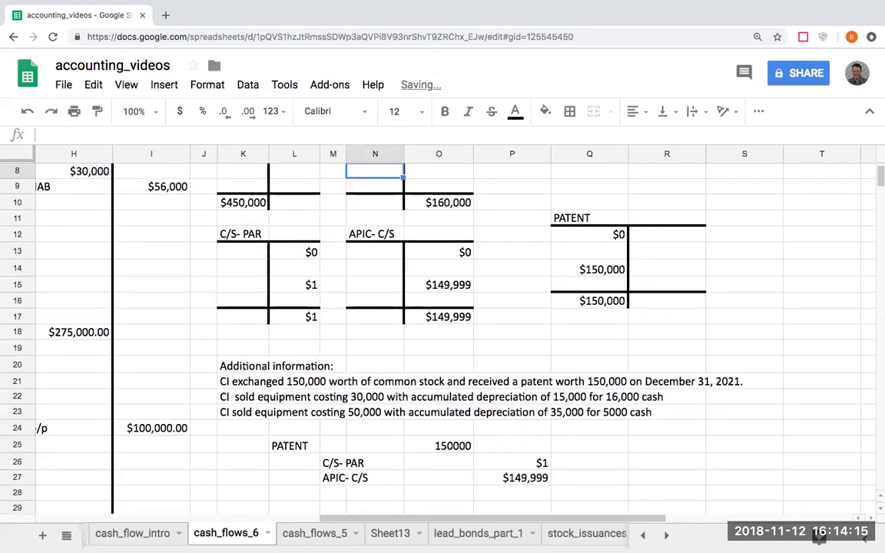
- Post the equipment credit to the EQUIPMENT T-account by referencing P33 in L7
scroll(289, 262, up, 2)
click(289, 261)
text(+)
scroll(409, 348, down, 7)
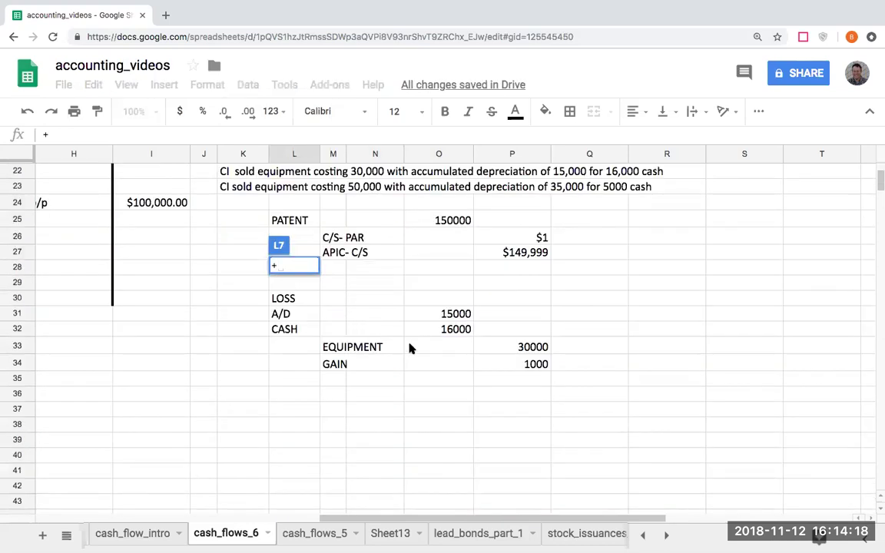
click(503, 347)
key(Return)
- Fill the equipment sale amounts in O31:P34 with cyan
scroll(427, 374, down, 2)
scroll(476, 423, up, 3)
scroll(477, 423, down, 7)
click(457, 234)
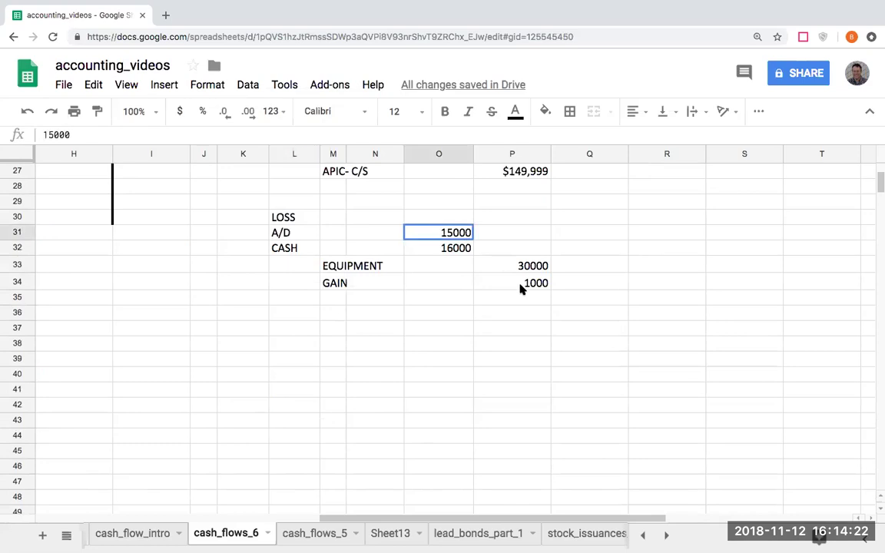
shift+click(522, 289)
click(545, 111)
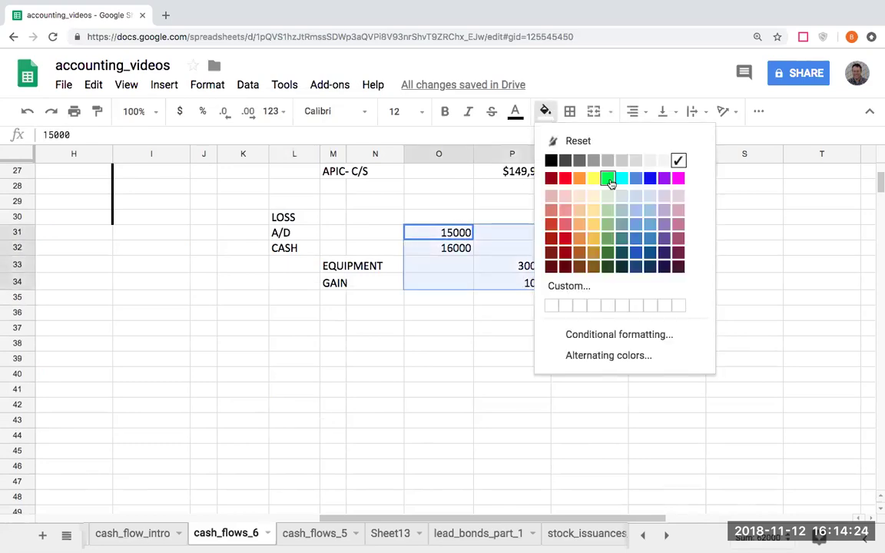
click(621, 180)
- Fill the posted equipment sale amounts in N7 and L7 of the A/D EQUIPMENT and EQUIPMENT T-accounts with cyan
scroll(410, 287, up, 5)
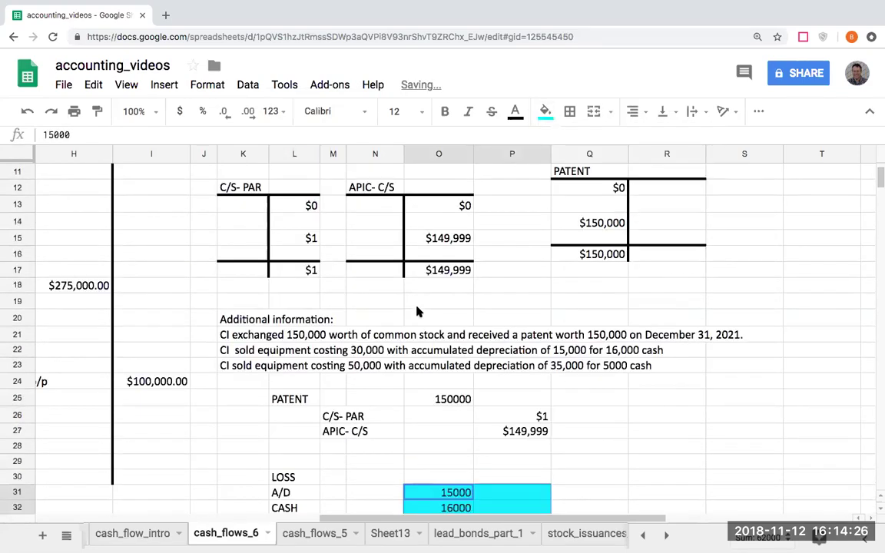
scroll(409, 287, up, 3)
click(382, 264)
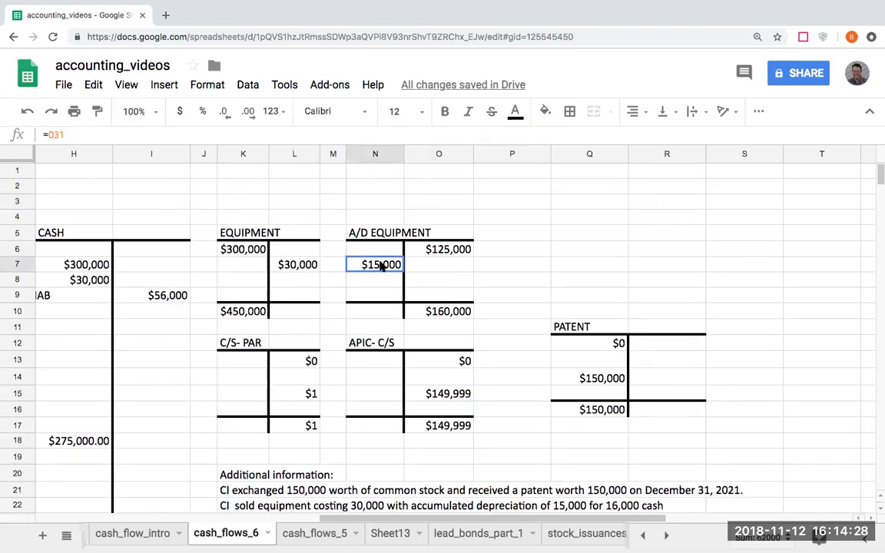
click(545, 112)
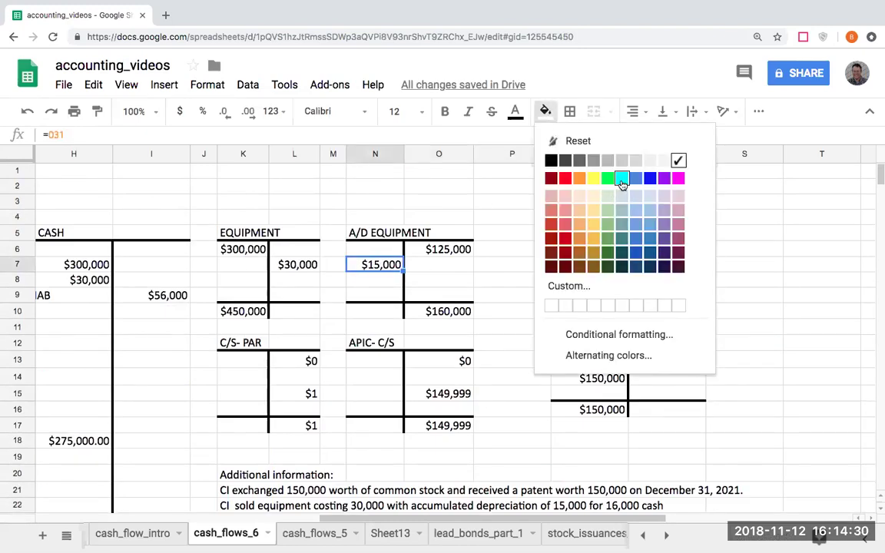
click(622, 179)
click(311, 263)
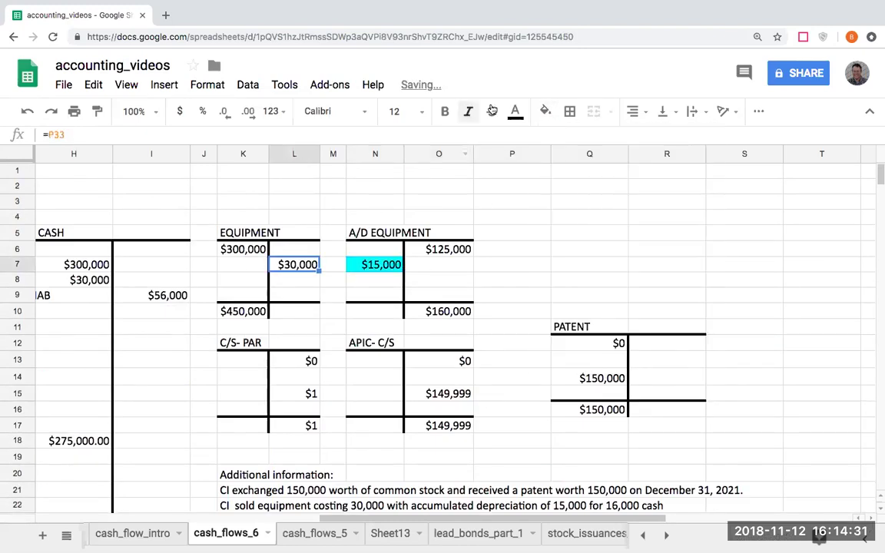
click(545, 111)
click(622, 179)
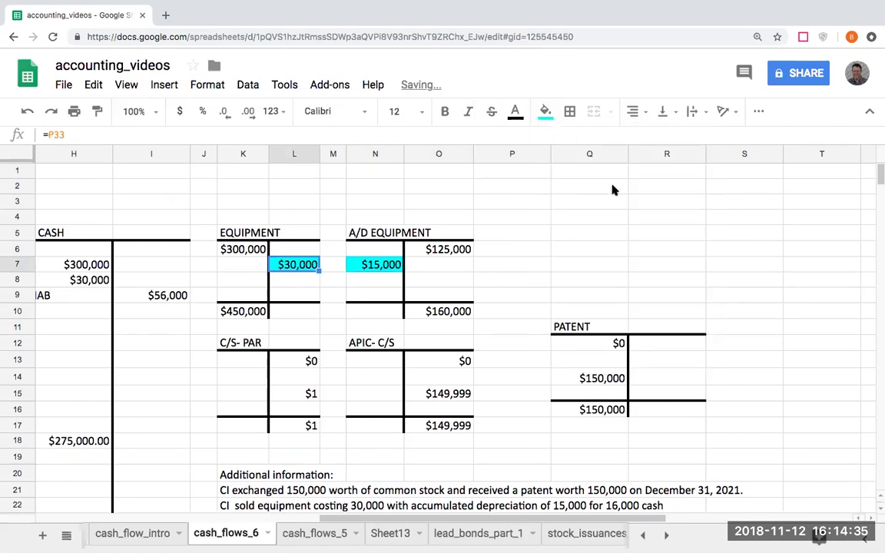
click(513, 310)
scroll(514, 311, down, 5)
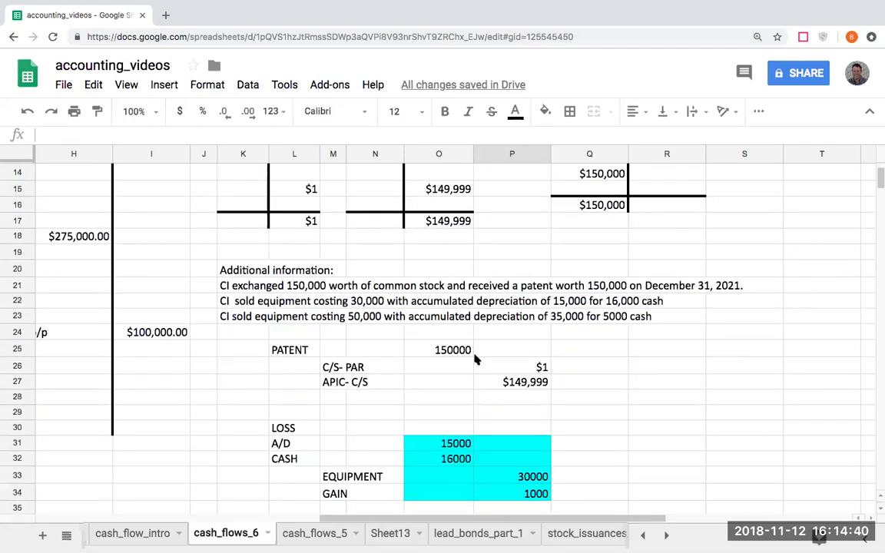
click(136, 257)
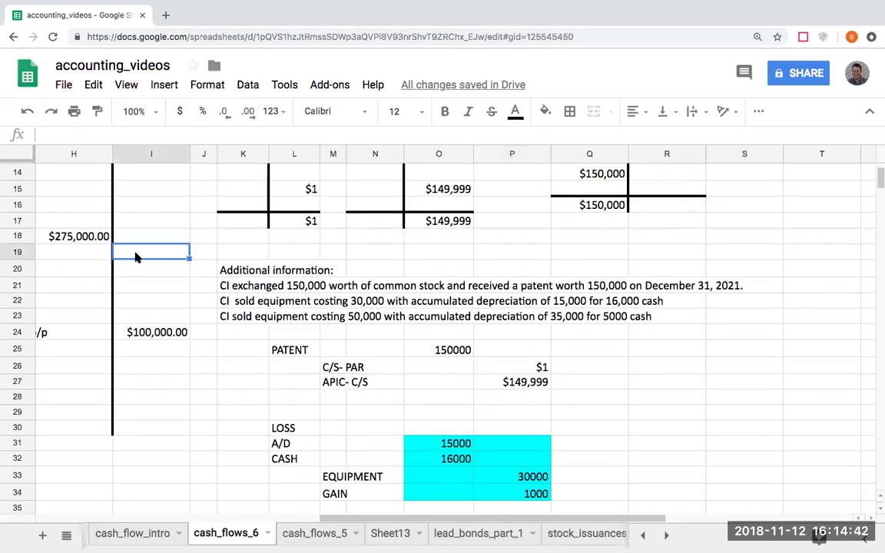
key(Left)
key(Left)
key(Left)
key(Left)
key(Right)
key(Right)
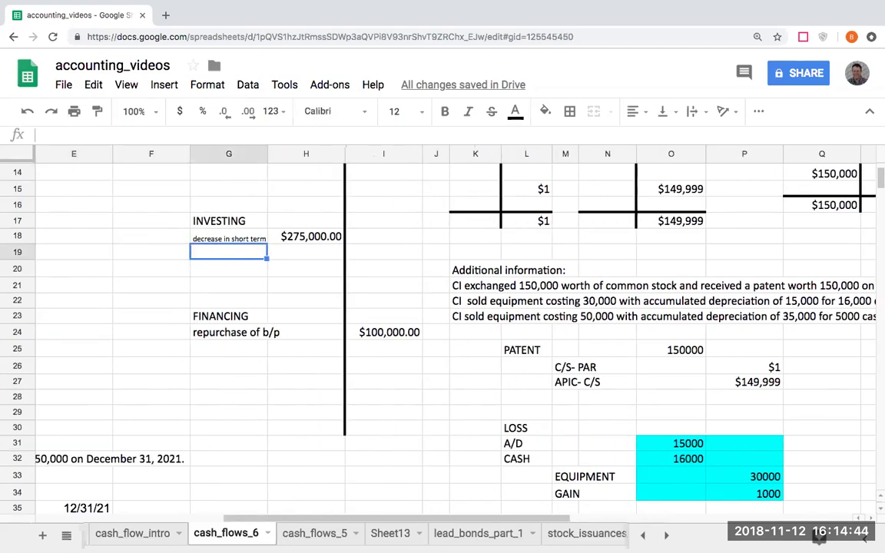
text(PR)
key(BackSpace)
key(BackSpace)
text(po)
key(BackSpace)
text(roceeds)
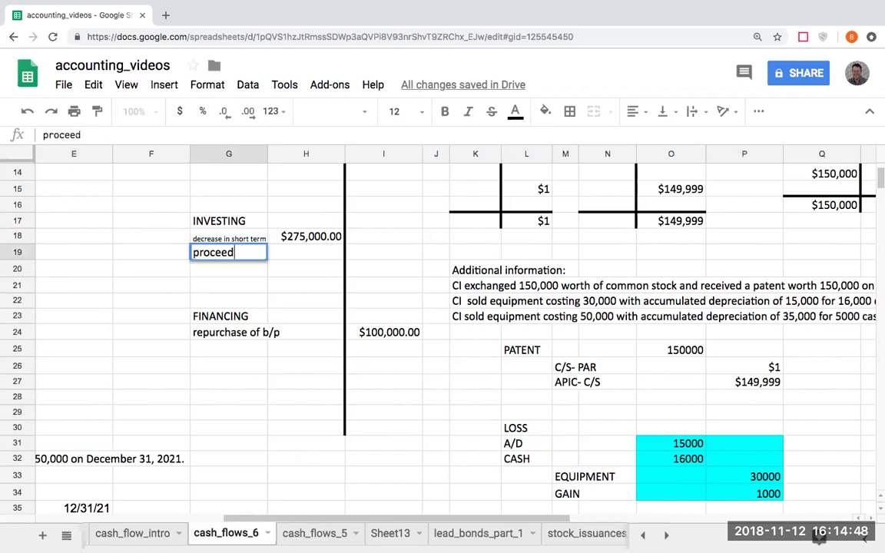
key(BackSpace)
key(BackSpace)
key(BackSpace)
key(Return)
- Enter the label "proceeds from equipment sale" in F19 under INVESTING
key(Left)
key(Up)
text(kpr)
key(BackSpace)
key(BackSpace)
key(BackSpace)
text(pro)
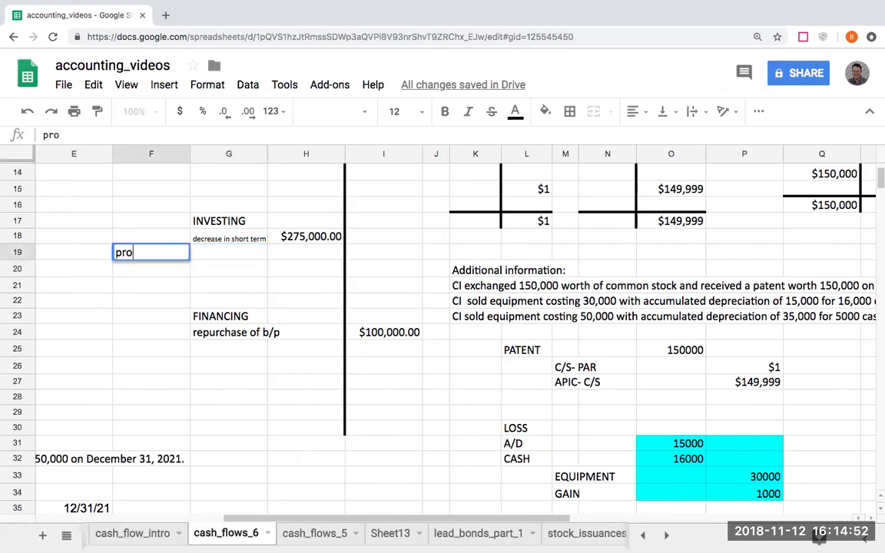
text(ceeds form s)
key(BackSpace)
key(BackSpace)
key(BackSpace)
key(BackSpace)
text(rom equipmen)
key(BackSpace)
key(BackSpace)
key(BackSpace)
key(BackSpace)
text(pment sale)
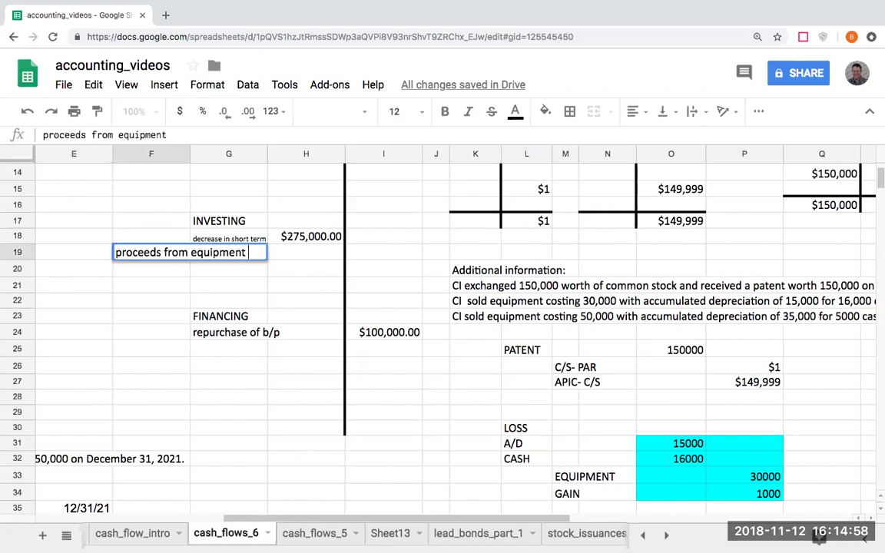
key(Return)
- Post the equipment sale proceeds to the debit side of CASH in H19 by referencing O32
key(Up)
key(Right)
key(Right)
text(+)
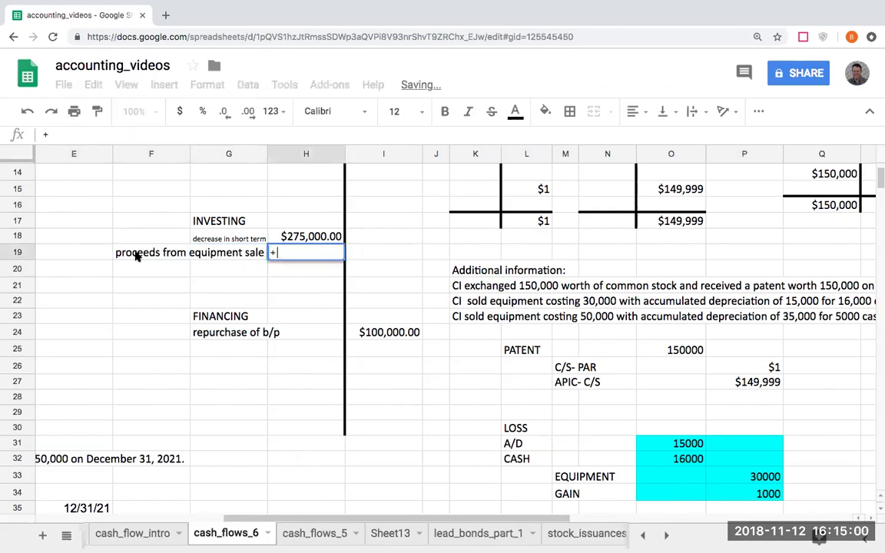
click(677, 459)
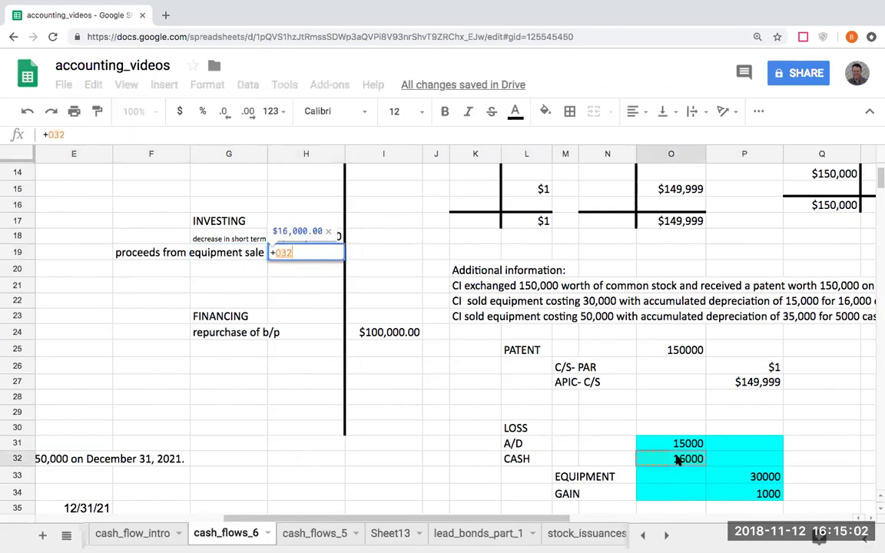
key(Return)
key(Up)
key(Up)
key(Up)
key(Up)
key(Up)
key(Up)
key(Up)
key(Up)
key(Up)
key(Up)
key(Up)
key(Up)
key(Up)
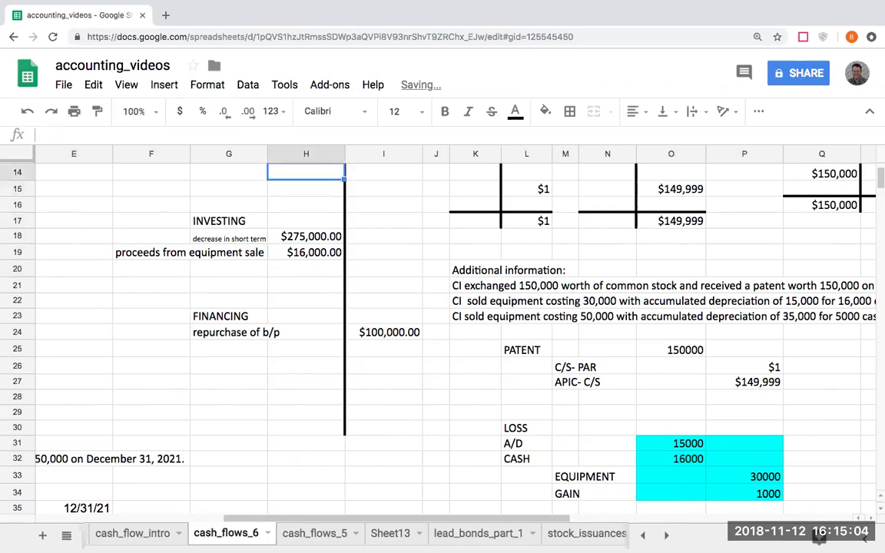
key(Down)
key(Down)
key(Down)
key(Left)
key(Return)
text(gain on)
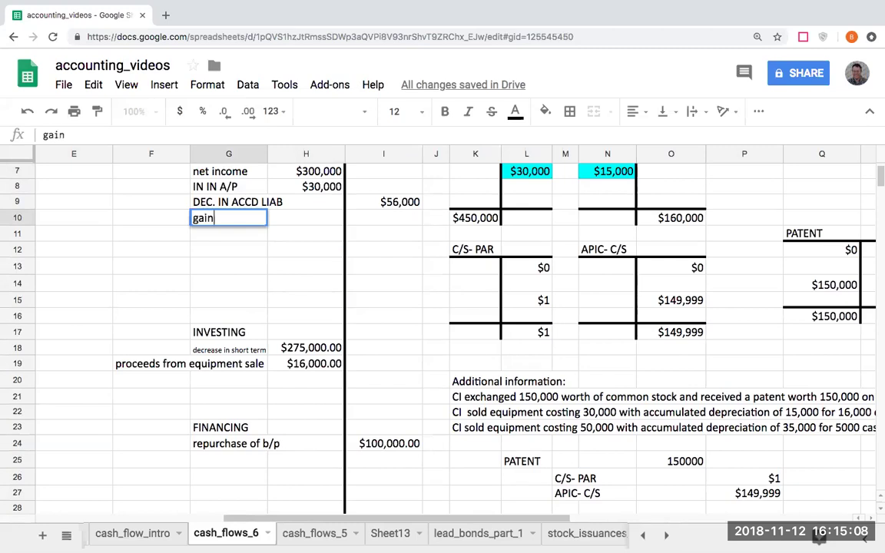
key(BackSpace)
key(BackSpace)
key(BackSpace)
key(BackSpace)
key(Escape)
- Enter the label "gain on equipment sale" in F10 of the OPERATING section
key(Left)
text(gain on eqi)
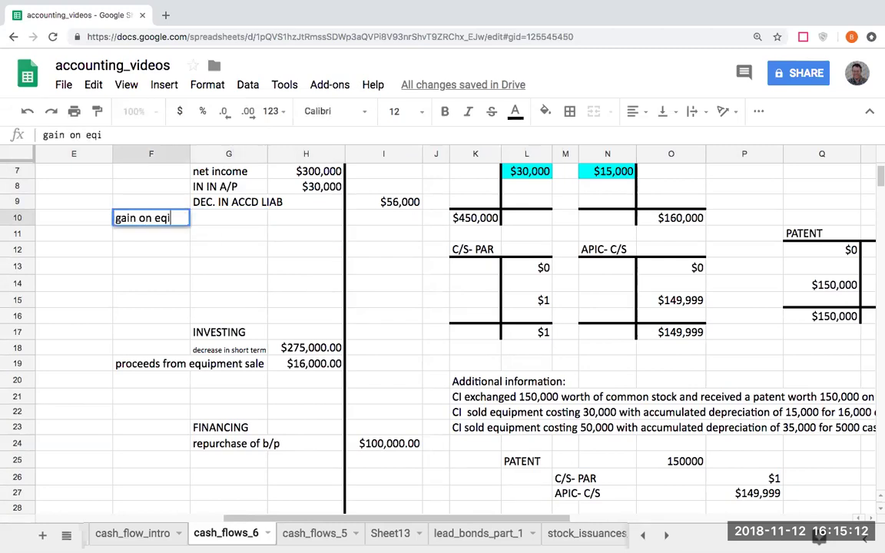
key(BackSpace)
text(uipment sale)
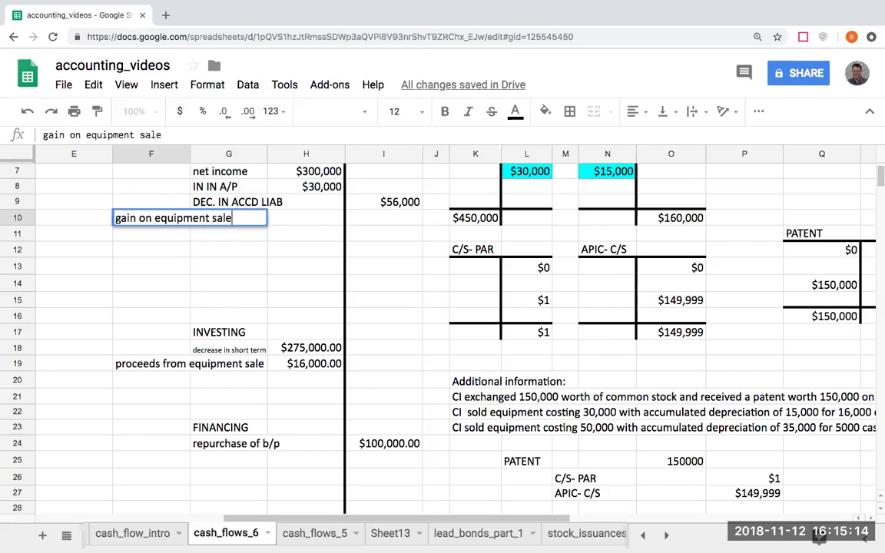
key(Return)
- Post the gain to the credit side of CASH in I10 by referencing P34
key(Up)
key(Right)
key(Right)
key(Right)
text(+)
key(Down)
key(Down)
key(Down)
key(Down)
key(Down)
key(Down)
key(Down)
key(Down)
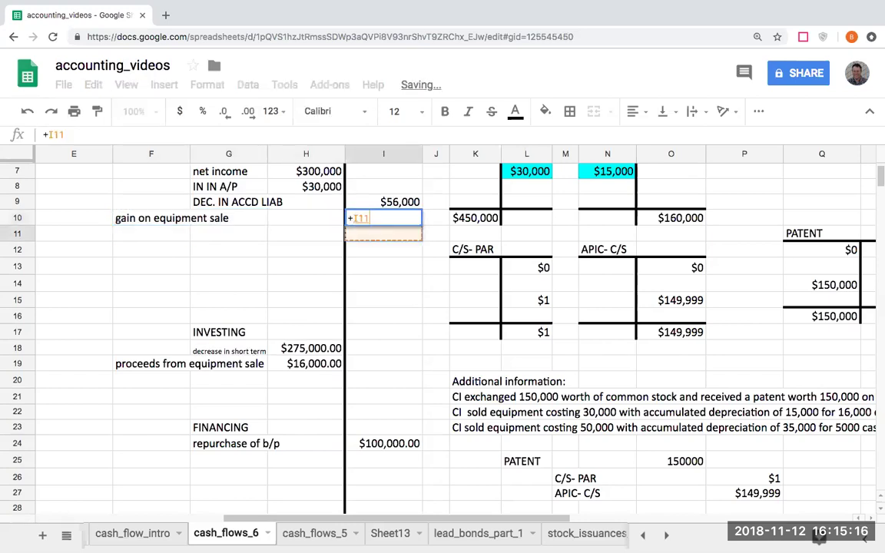
key(Down)
key(Down)
key(Down)
key(Down)
key(Down)
key(Down)
key(Down)
key(Down)
key(Down)
key(Down)
key(Down)
key(Down)
key(Down)
key(Down)
key(Down)
key(Down)
key(Right)
key(Right)
key(Right)
key(Right)
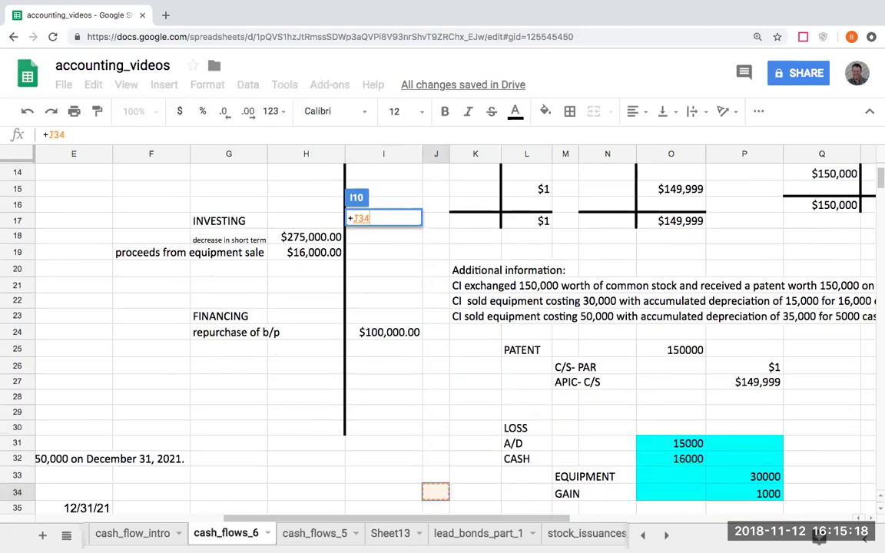
key(Right)
key(Right)
key(Right)
key(Return)
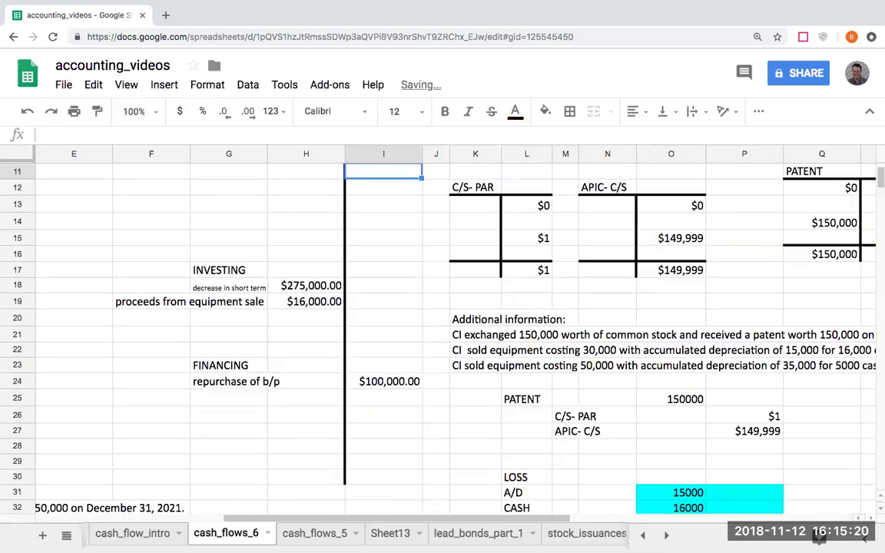
- Format the equipment sale entry amounts in O31:P34 as currency without decimals
scroll(723, 475, down, 2)
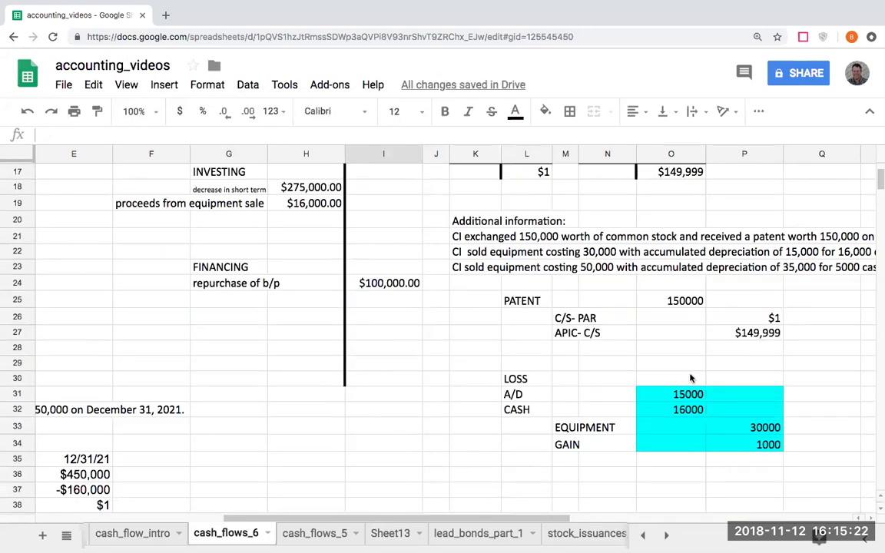
click(685, 395)
shift+click(755, 450)
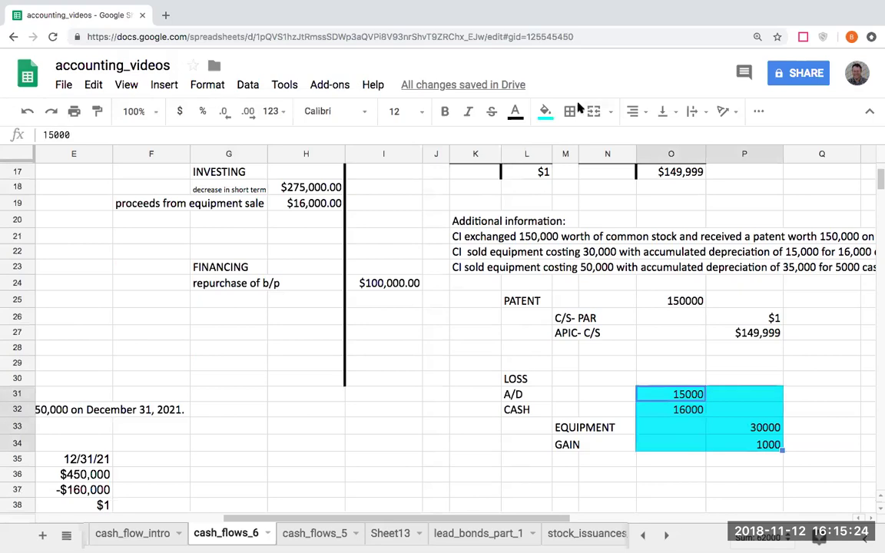
click(180, 112)
click(229, 112)
click(229, 113)
- Fill the gain amount in I10 and the sale proceeds in H19 with cyan
scroll(382, 329, up, 2)
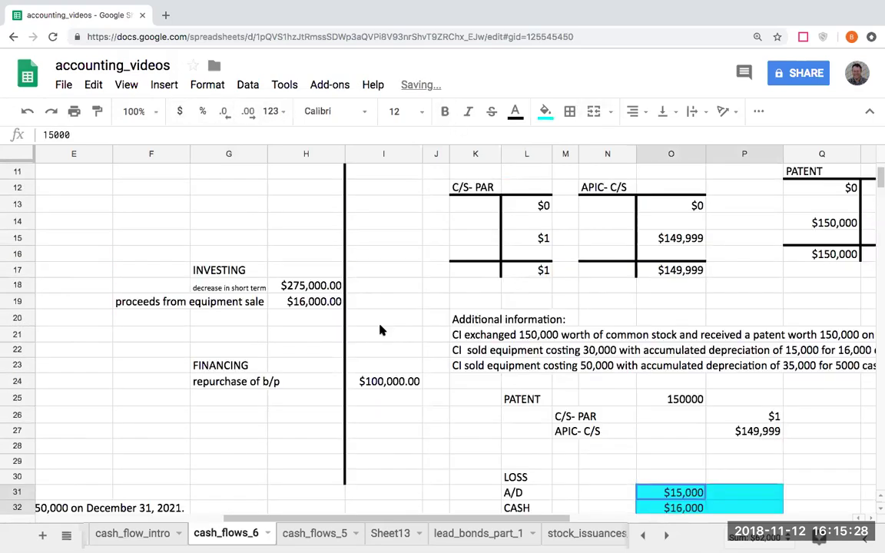
scroll(381, 330, up, 3)
click(398, 265)
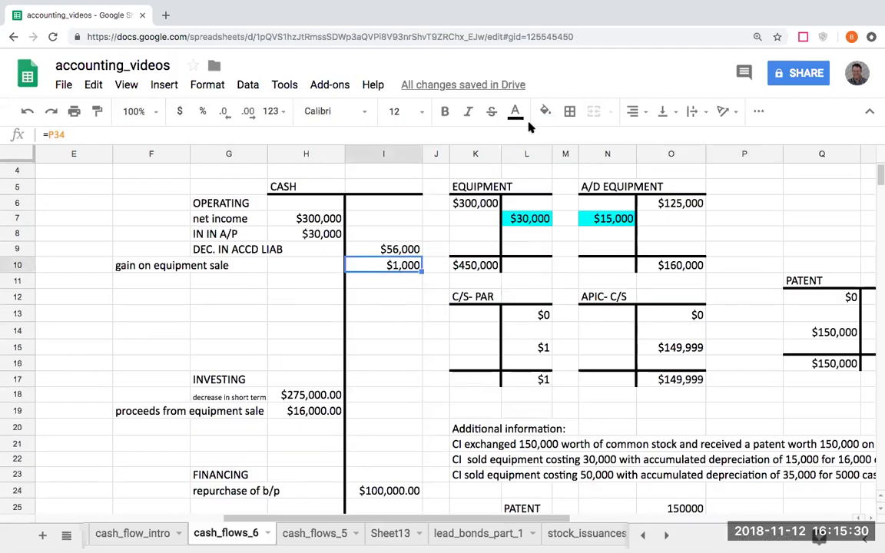
click(545, 112)
click(619, 177)
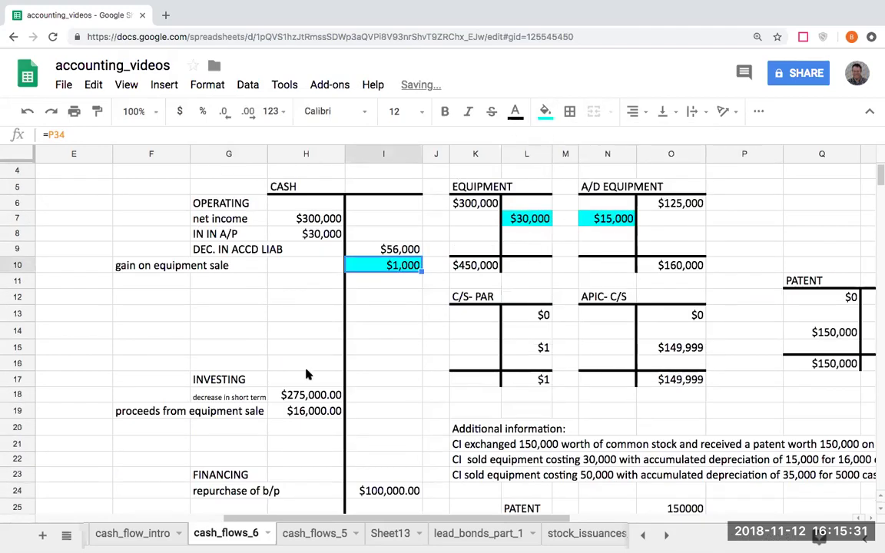
click(305, 409)
click(545, 112)
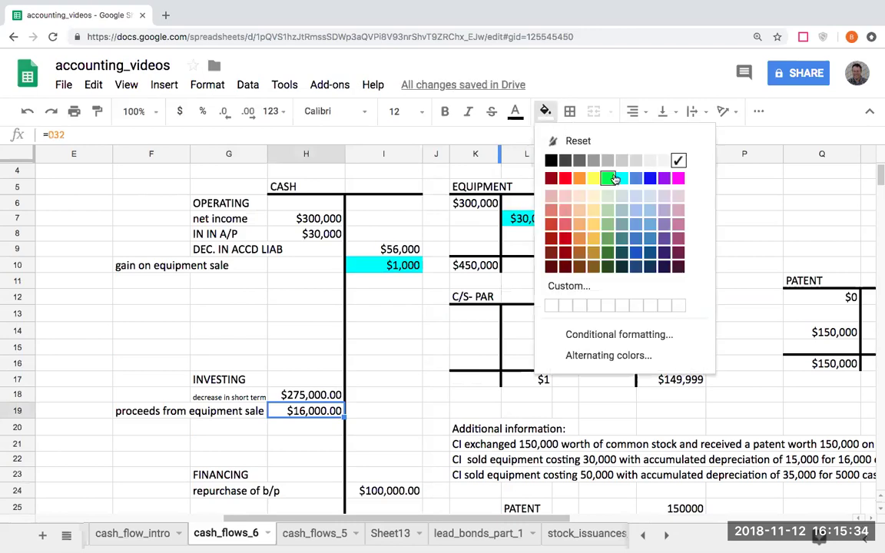
click(620, 178)
- Copy the journal entry account labels in L30:N34 to a new block starting at L36
scroll(461, 409, down, 5)
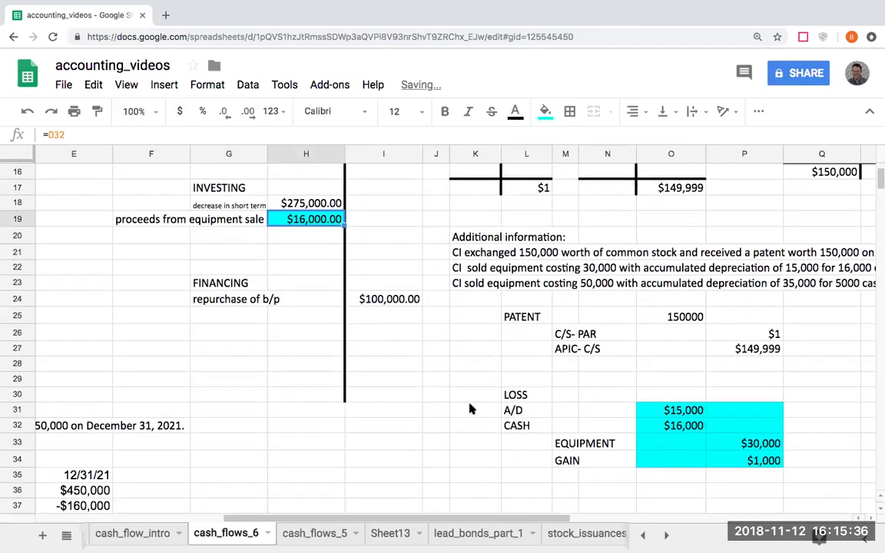
click(480, 468)
drag(512, 394, 602, 462)
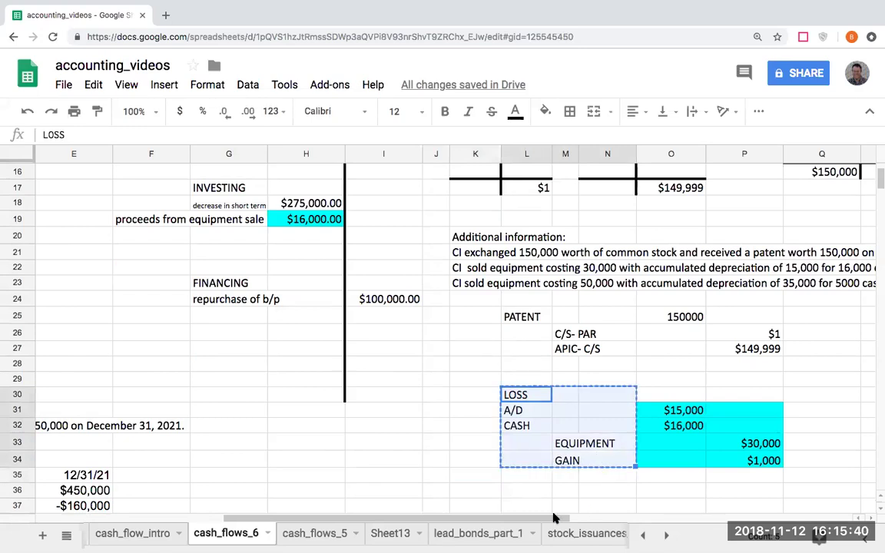
key(ctrl+c)
click(526, 490)
key(ctrl+v)
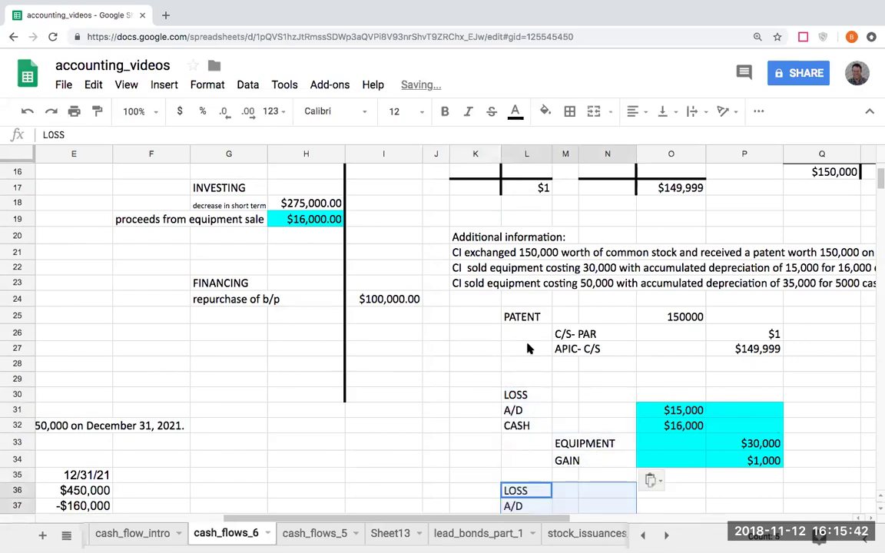
- Enter a 5000 debit to CASH in O38 and a 50000 credit to EQUIPMENT in P39 for the second equipment sale
click(512, 300)
key(Right)
key(Right)
key(Right)
key(Right)
key(Right)
key(Right)
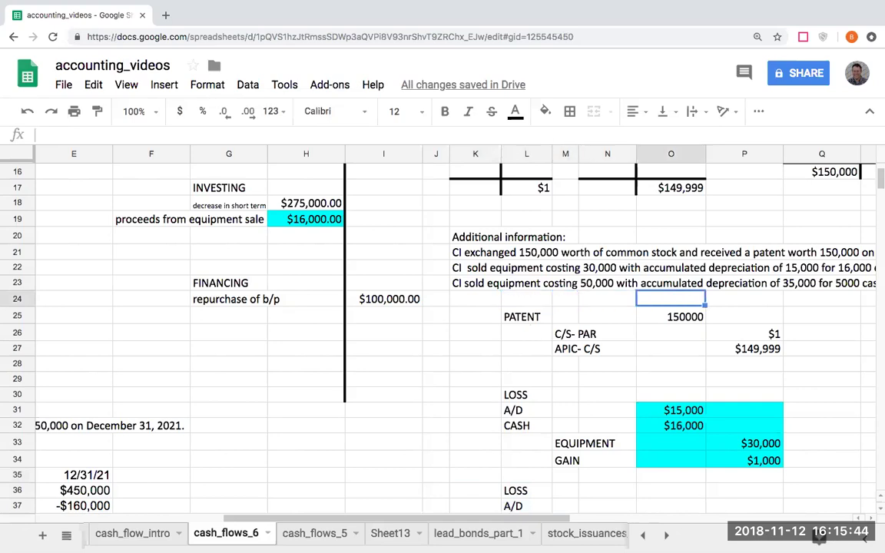
key(Right)
key(Left)
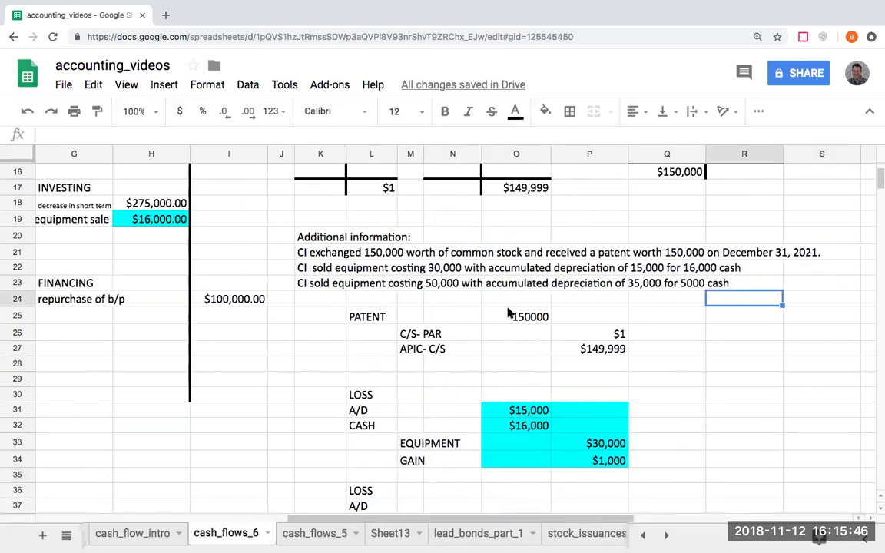
scroll(508, 313, down, 1)
scroll(507, 312, down, 1)
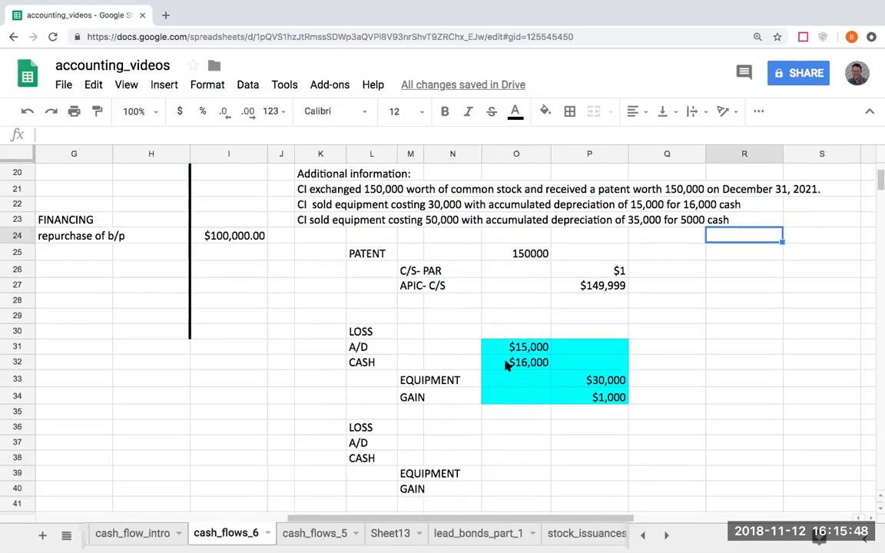
click(529, 448)
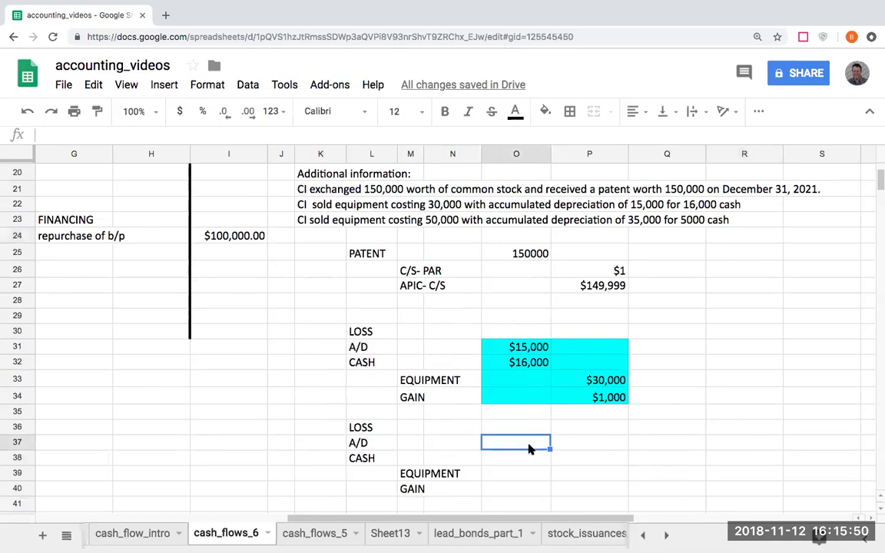
click(530, 458)
text(5000)
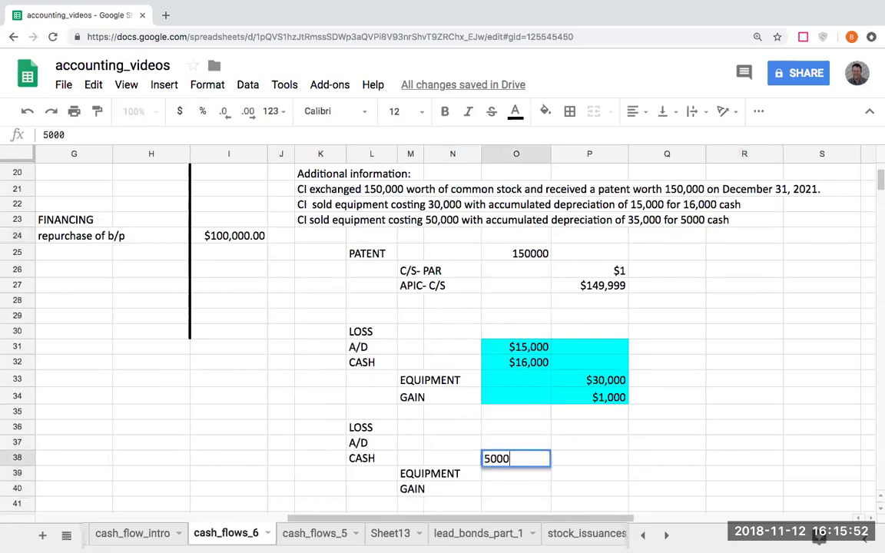
key(Return)
key(Right)
text(50000)
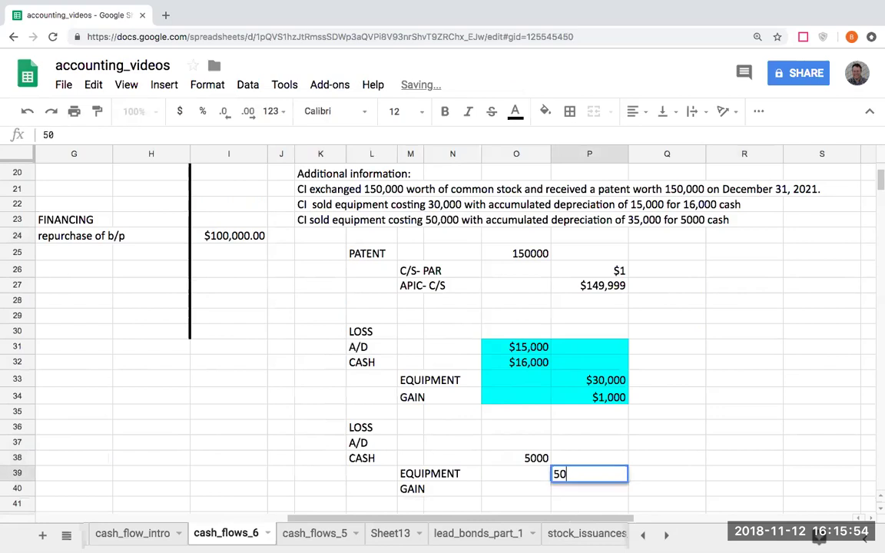
key(Return)
- Enter the accumulated depreciation debit of 35000 in O37
key(Left)
key(Up)
key(Up)
key(Up)
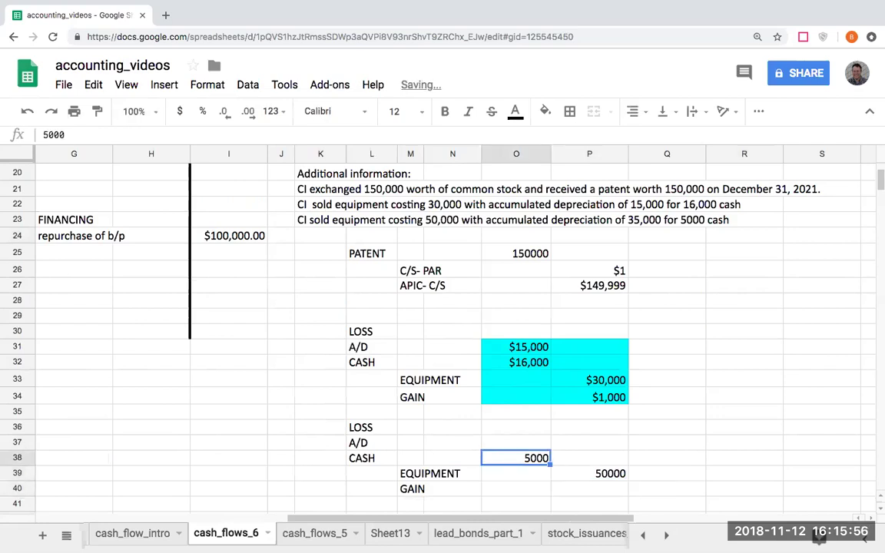
text(350000)
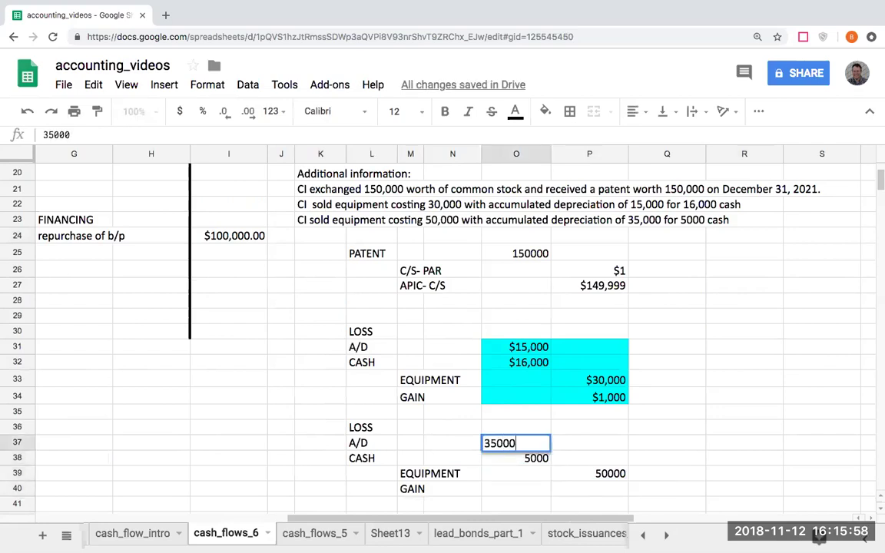
key(Return)
key(Up)
text(35000)
key(Return)
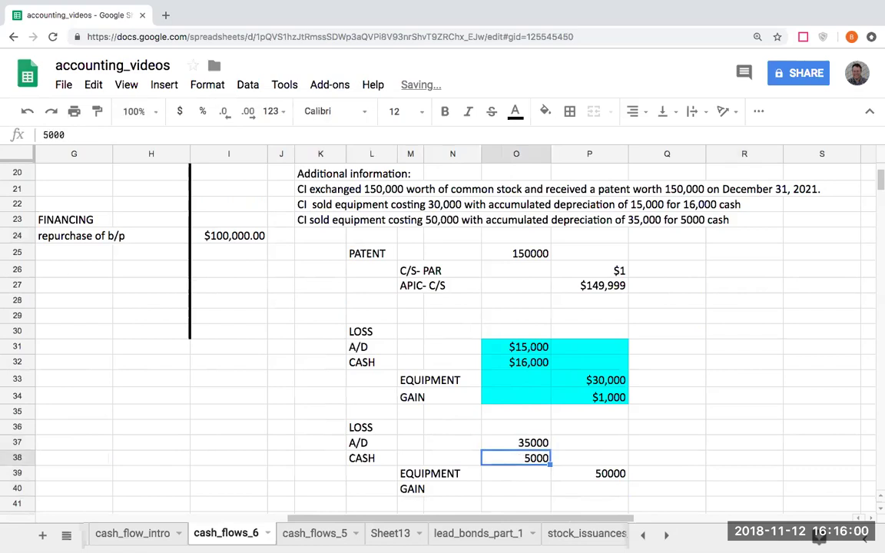
- Format the second equipment sale entry amounts in O36:P40 as currency without decimals
drag(522, 427, 585, 494)
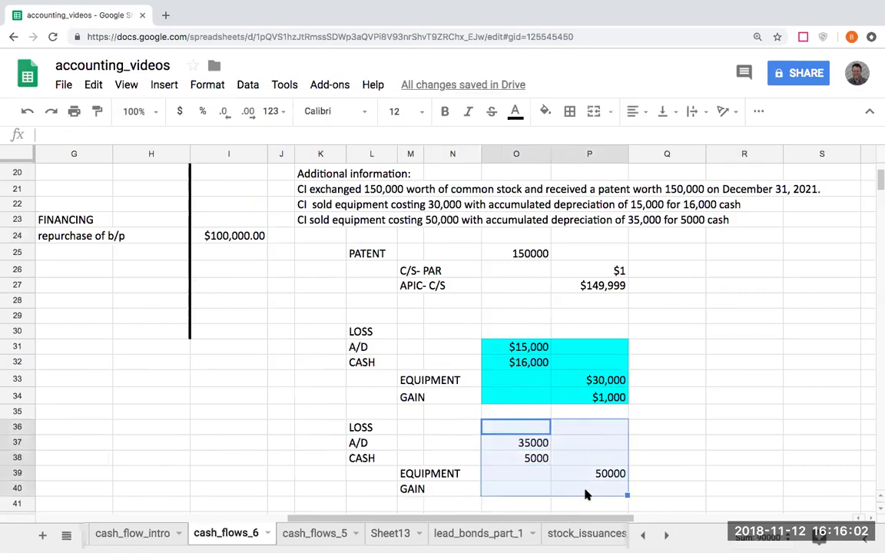
click(179, 111)
click(229, 113)
click(229, 113)
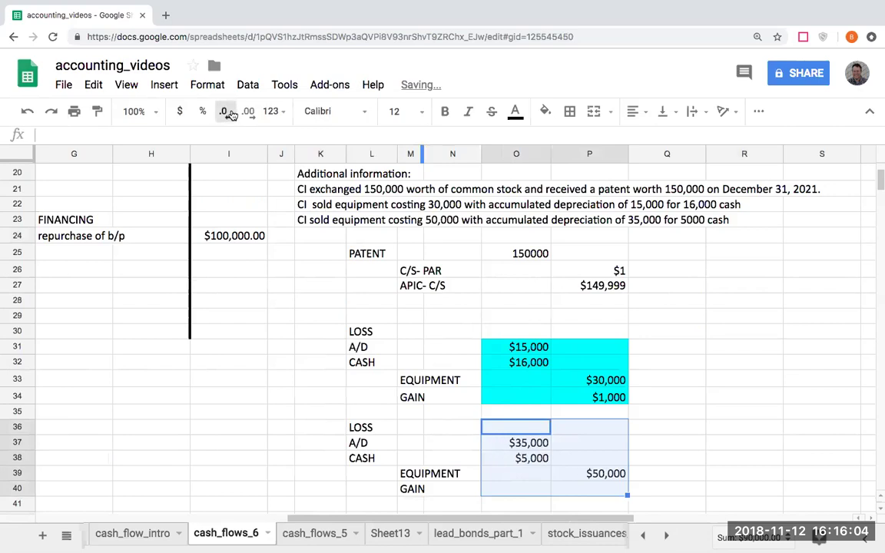
- Enter the 10000 loss as a debit in O36
click(589, 446)
click(522, 427)
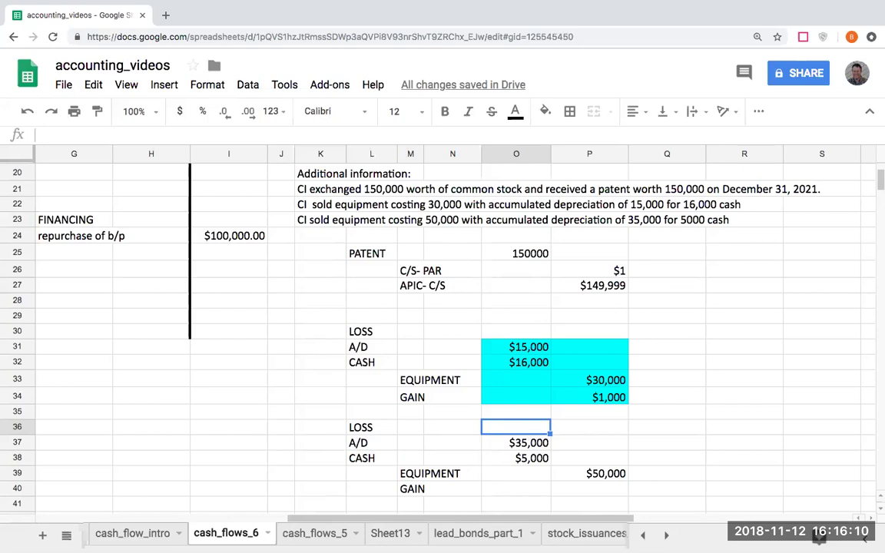
text(10000)
key(Return)
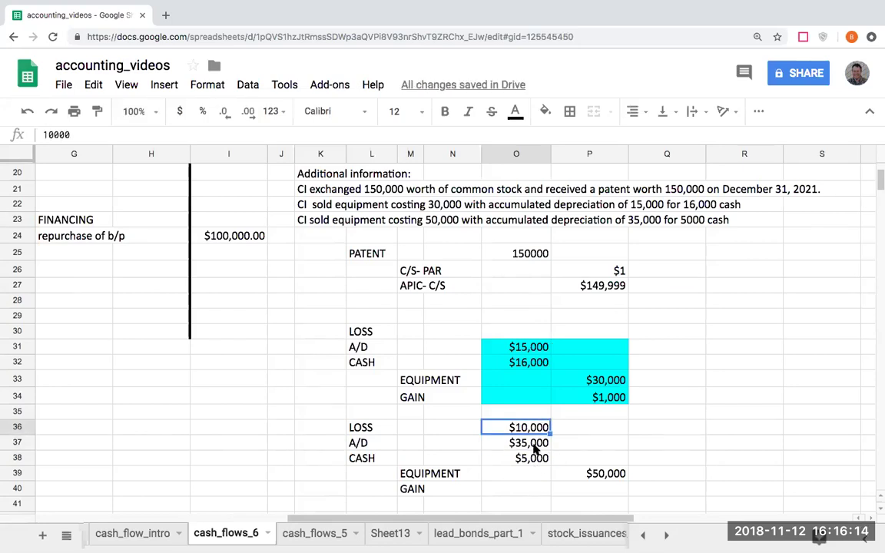
- Check the loss, accumulated depreciation and cash debits against the equipment credit in the second equipment sale entry
click(533, 444)
click(531, 459)
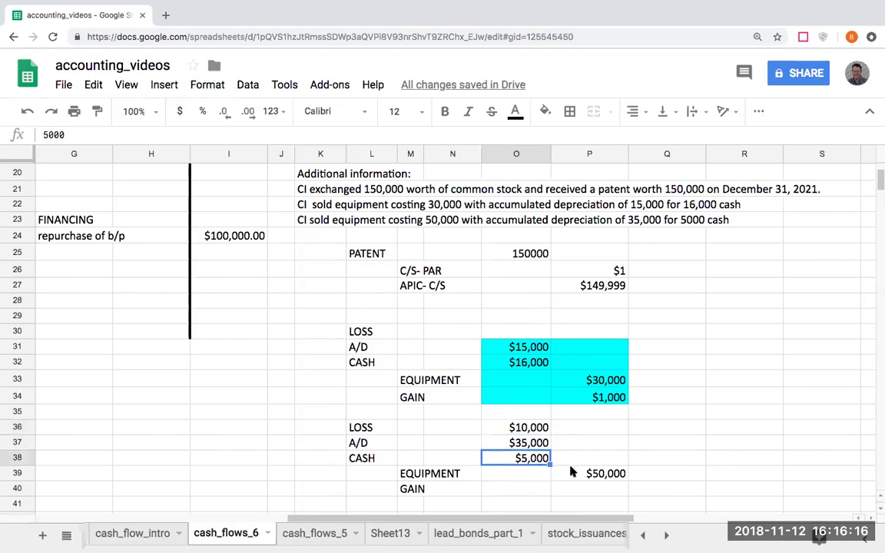
click(623, 478)
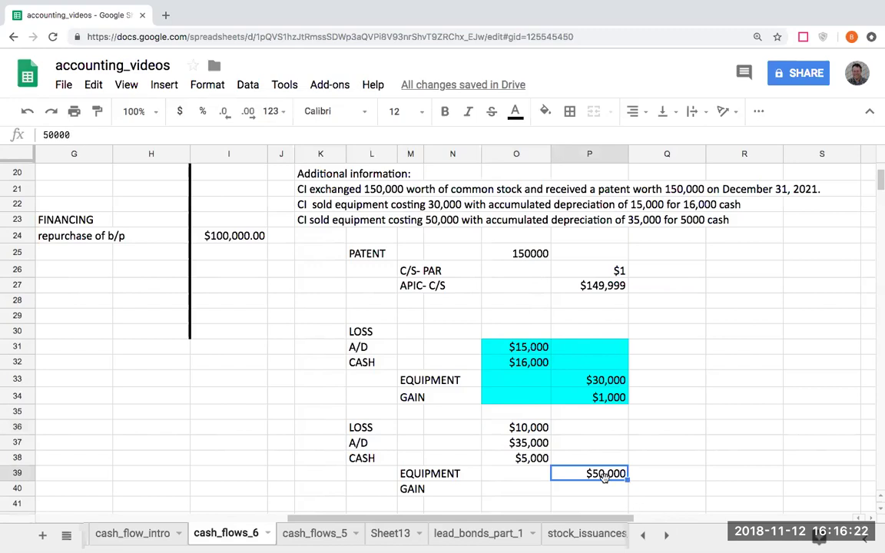
click(543, 446)
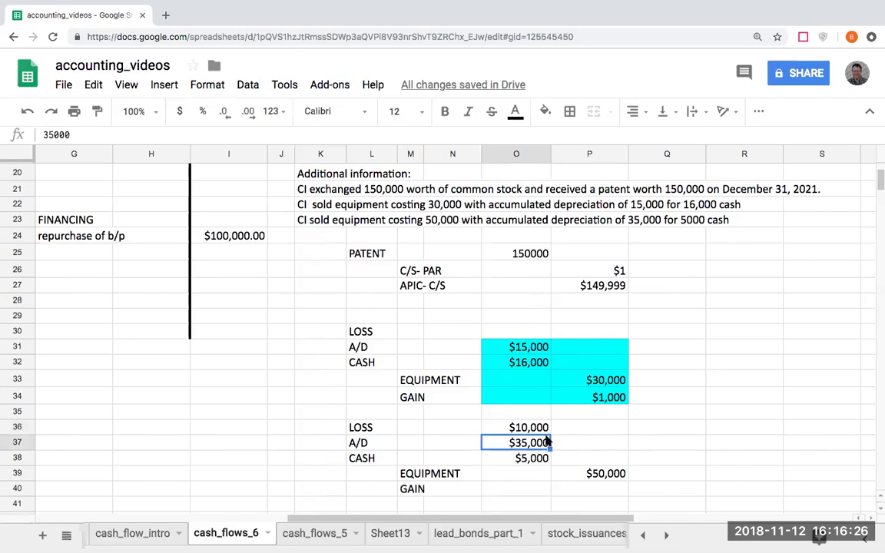
click(538, 464)
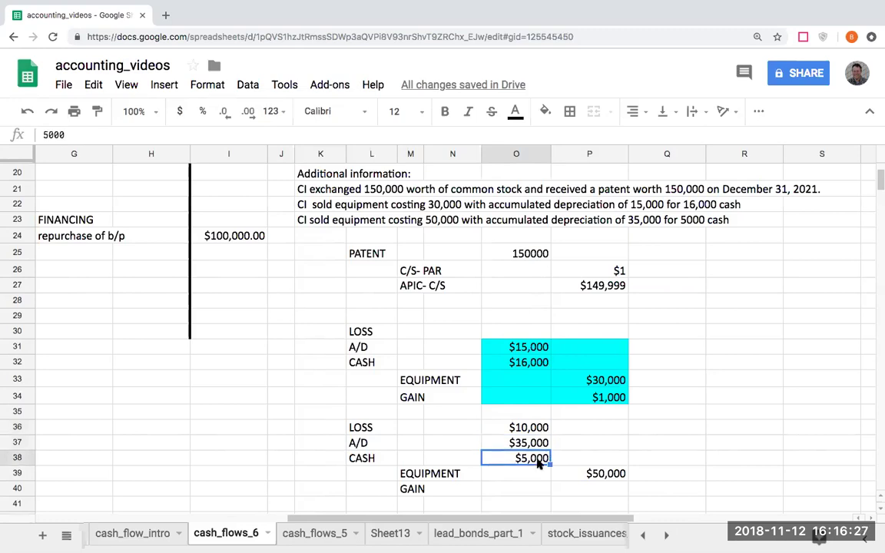
click(536, 427)
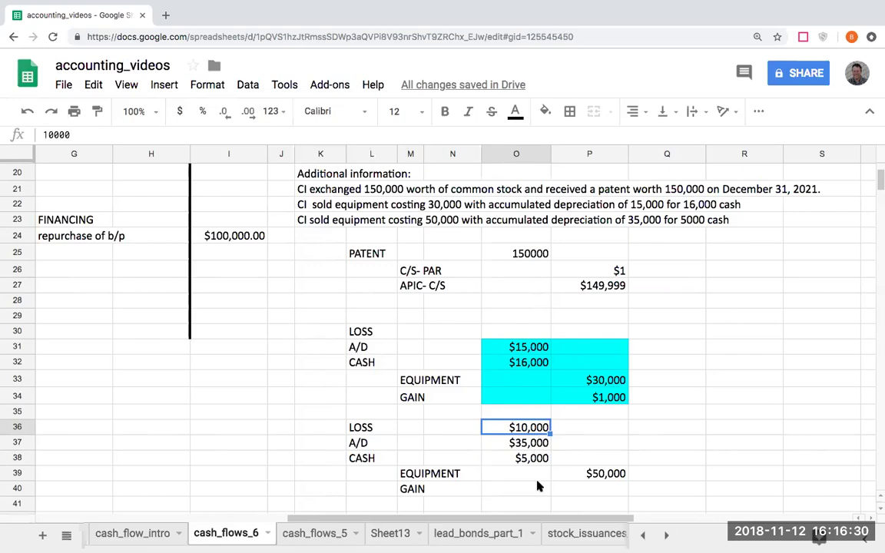
- Fill the second equipment sale entry range O36:P40 with green
drag(516, 430, 600, 489)
click(545, 110)
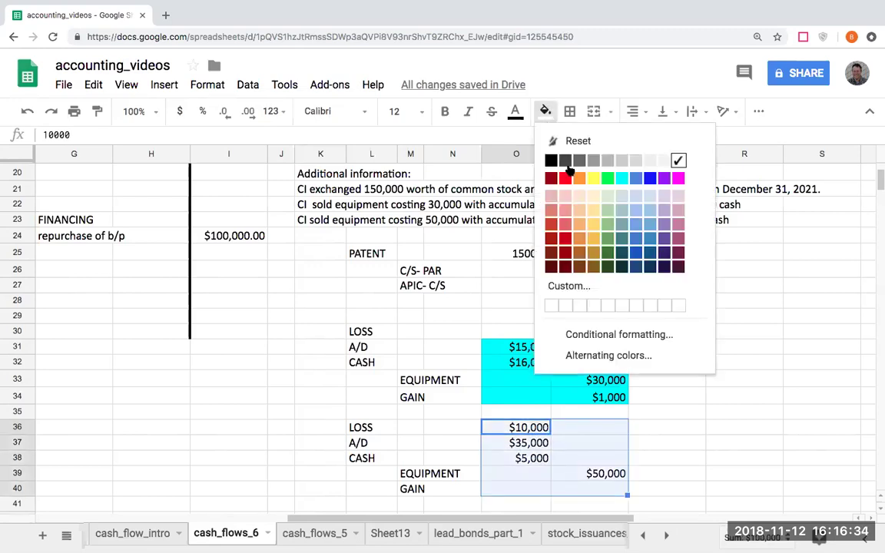
click(606, 180)
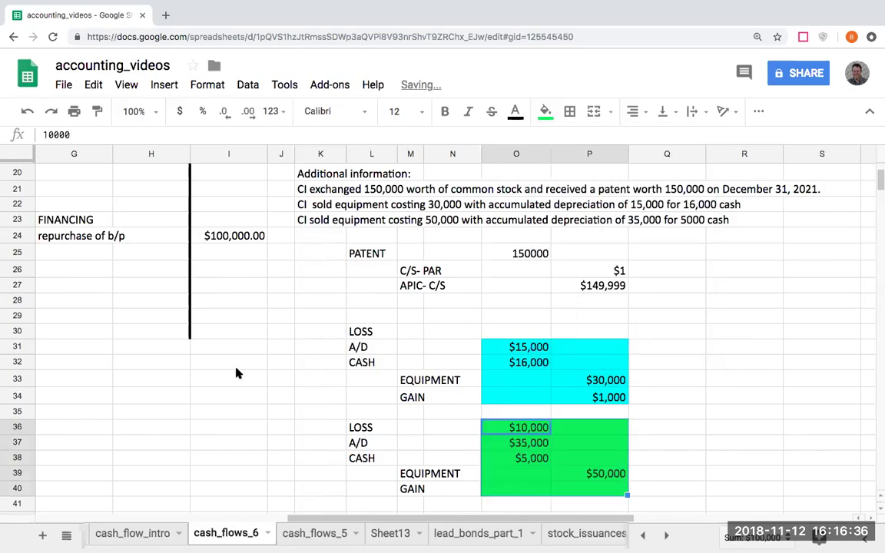
- Post 35000 to the debit side of A/D EQUIPMENT in N8 and fill the cell with green
scroll(240, 384, down, 3)
scroll(241, 388, up, 3)
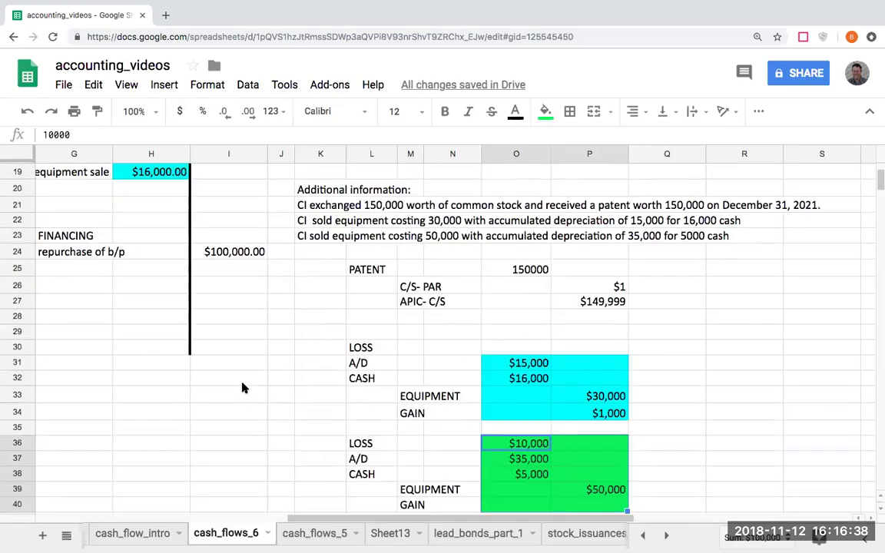
scroll(259, 386, up, 6)
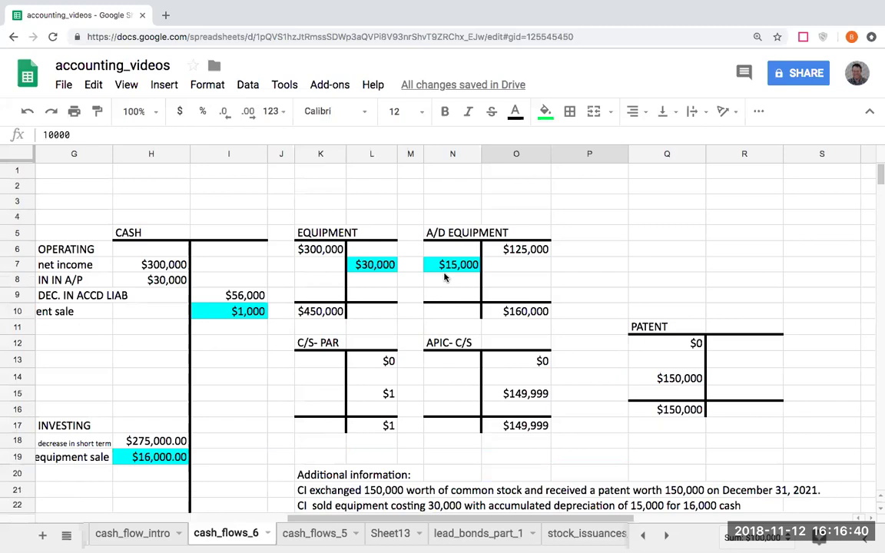
click(444, 278)
text(35000)
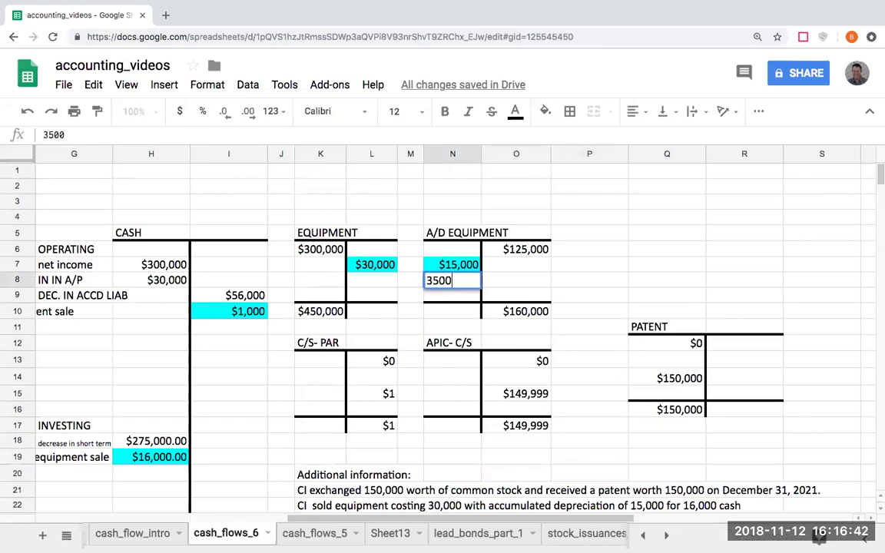
key(Return)
key(Up)
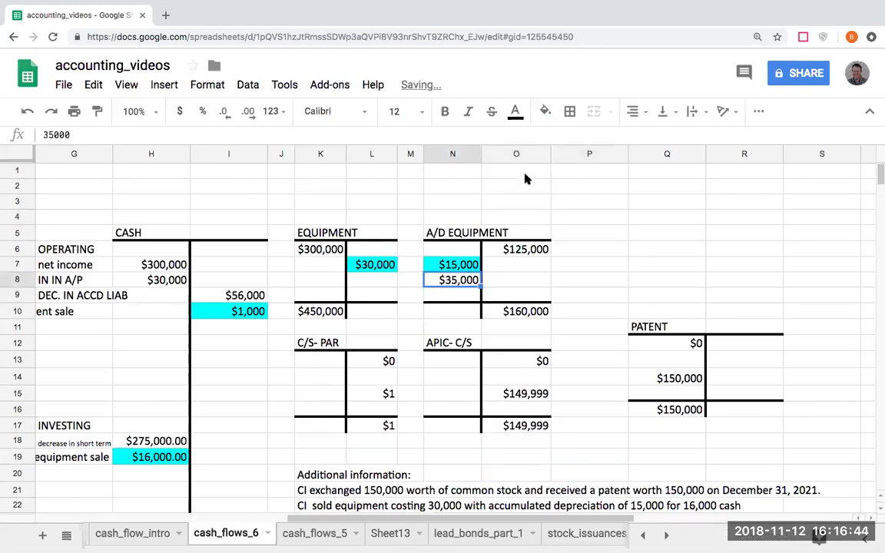
click(542, 111)
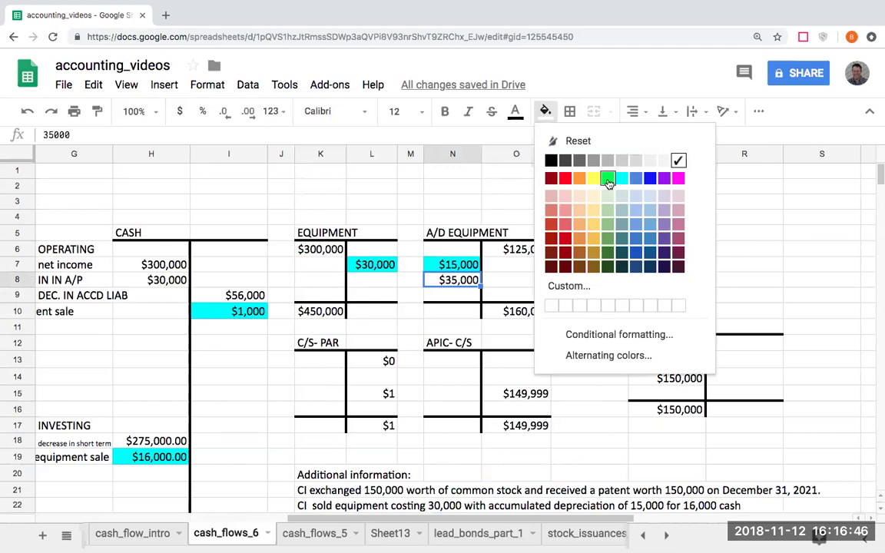
click(602, 179)
- Post 50000 to the credit side of EQUIPMENT in L8 and fill the cell with green
click(392, 284)
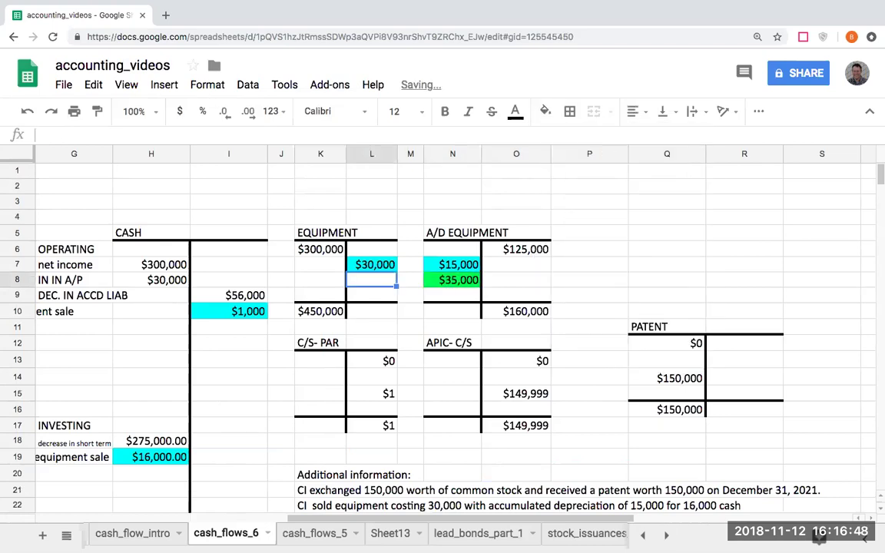
text(50000)
key(Return)
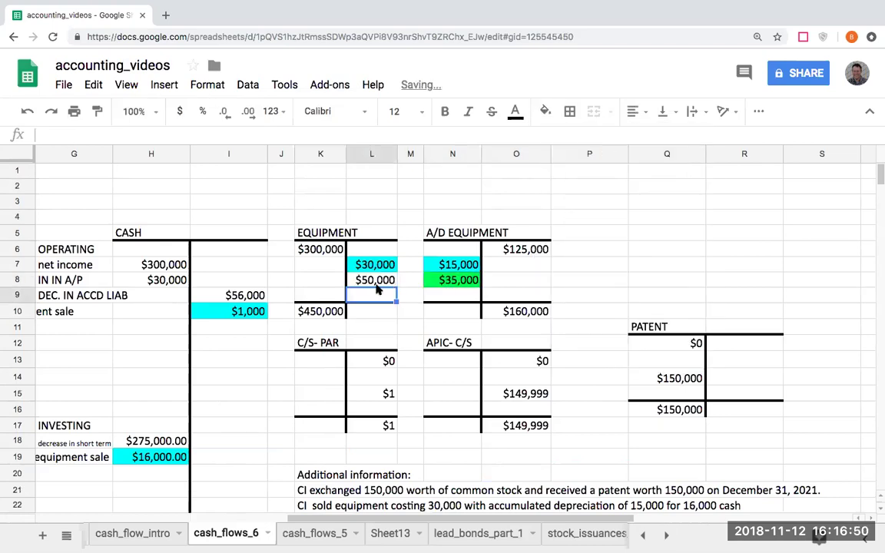
click(376, 283)
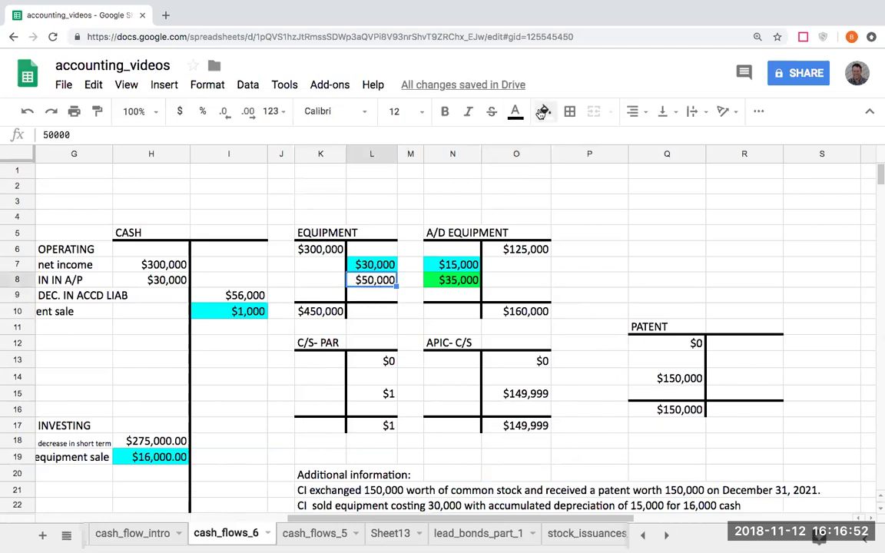
click(545, 110)
click(609, 178)
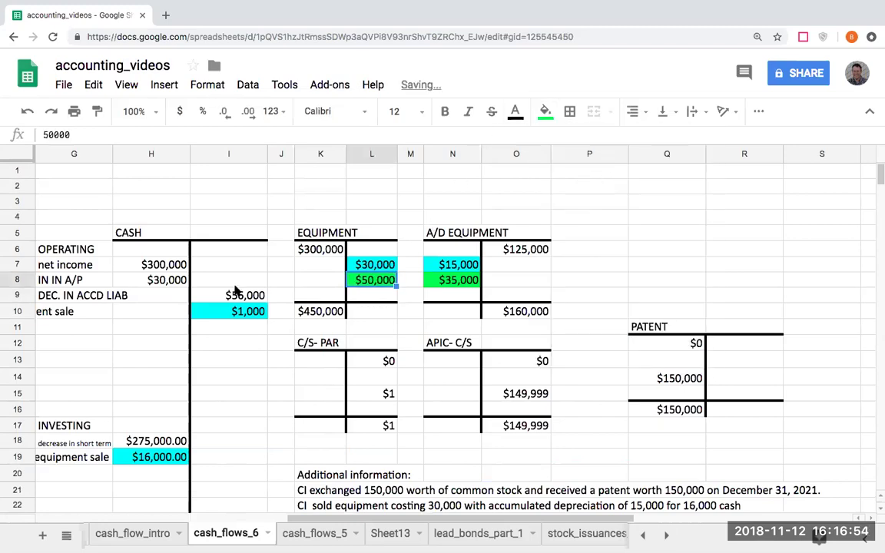
- Add the label "loss on equipment sale" in F11 under the operating section of CASH
click(86, 326)
key(Left)
key(Left)
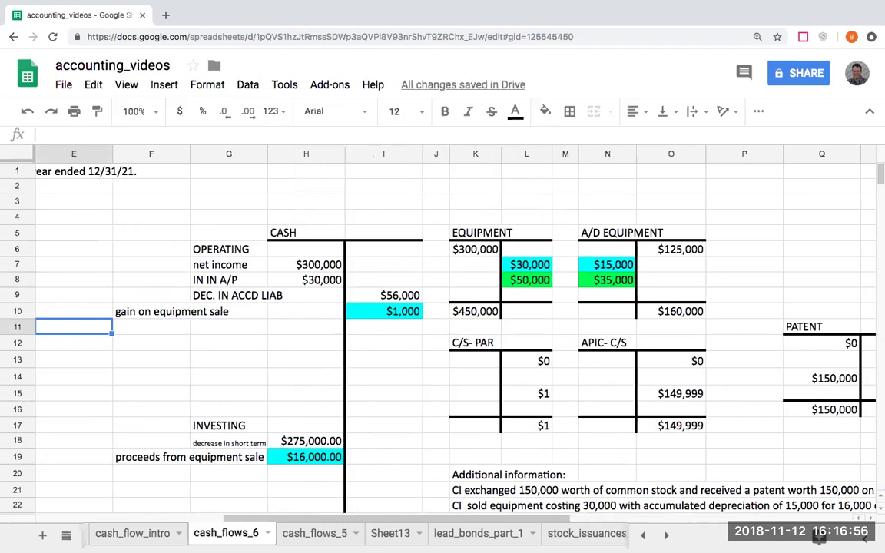
key(Right)
text(loss on e)
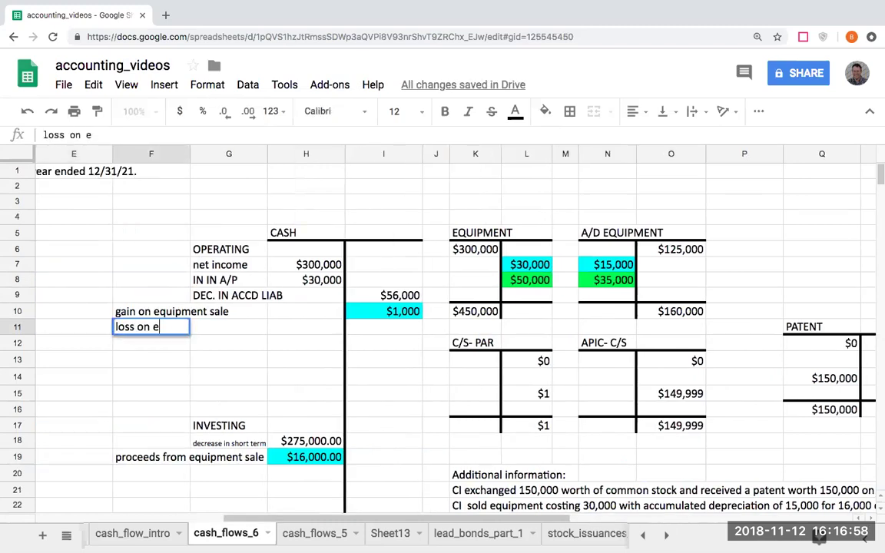
text(quipment sale)
key(Return)
- Post the 10,000 loss to the debit side of CASH in H11 and fill the cell with green
key(Up)
key(Right)
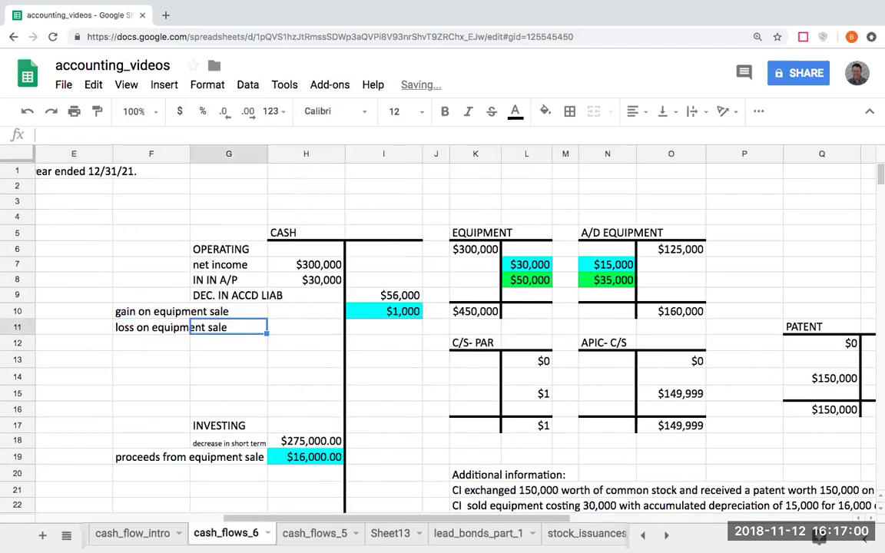
key(Right)
text(10,000)
key(Return)
key(Up)
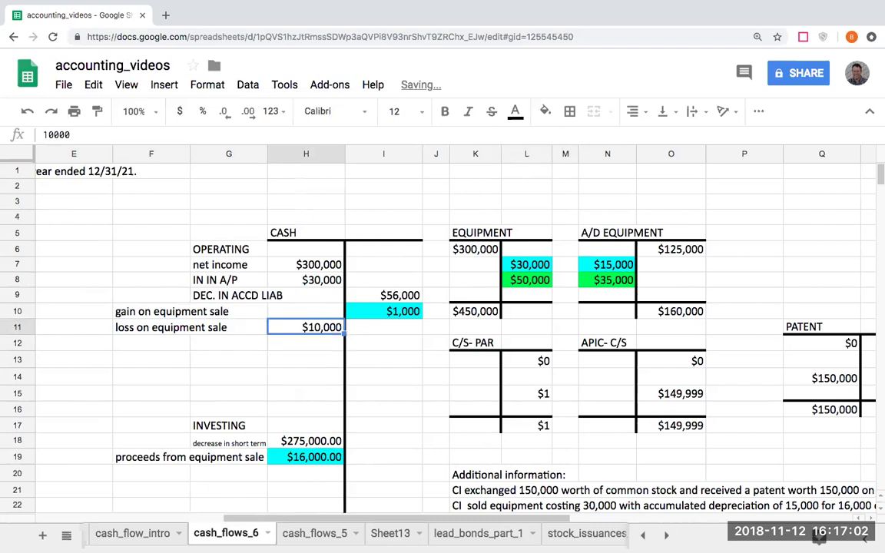
click(545, 111)
click(606, 179)
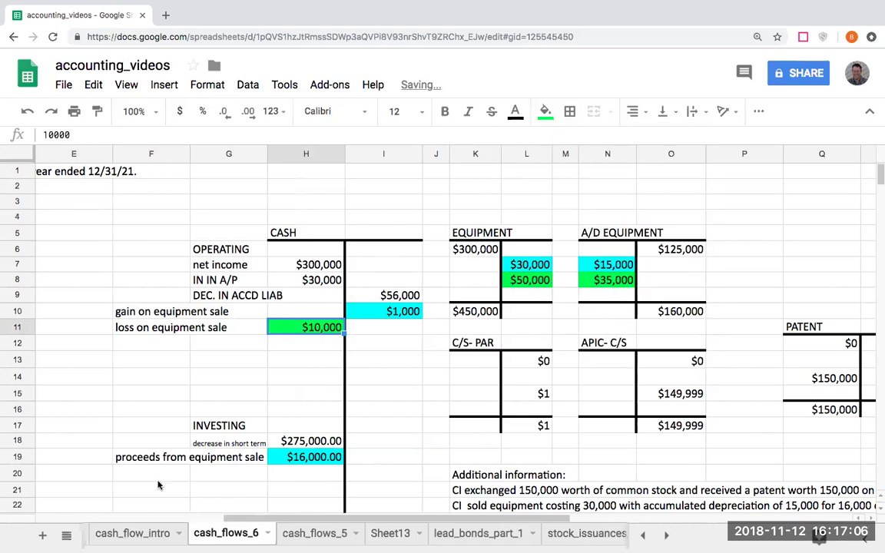
- Add the label "proceeds from equipment sale" in F20 under the investing section of CASH
click(156, 477)
text(proc)
key(BackSpace)
key(BackSpace)
key(BackSpace)
key(BackSpace)
text(opr)
key(BackSpace)
key(BackSpace)
key(BackSpace)
text(procee)
text(rom equipment sale)
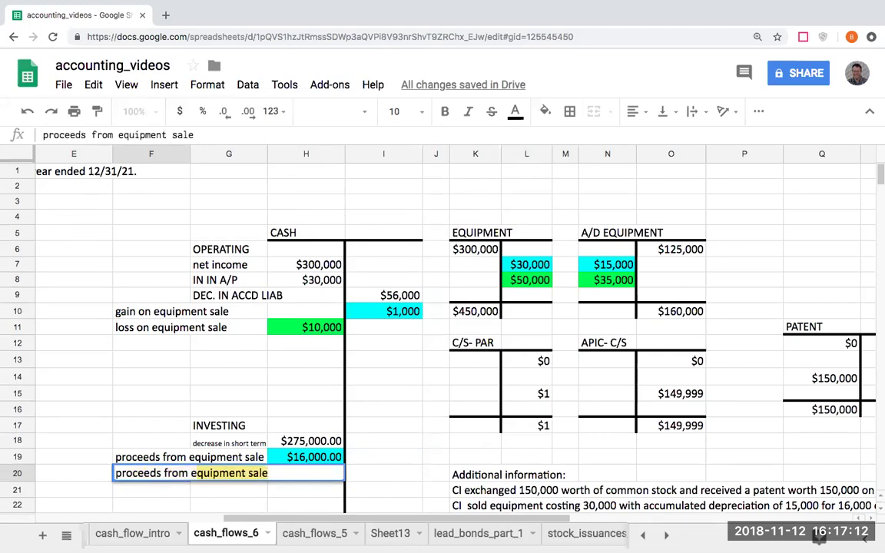
- Post 5000 of sale proceeds to the debit side of CASH in H20 and fill the cell with green
key(Tab)
key(Tab)
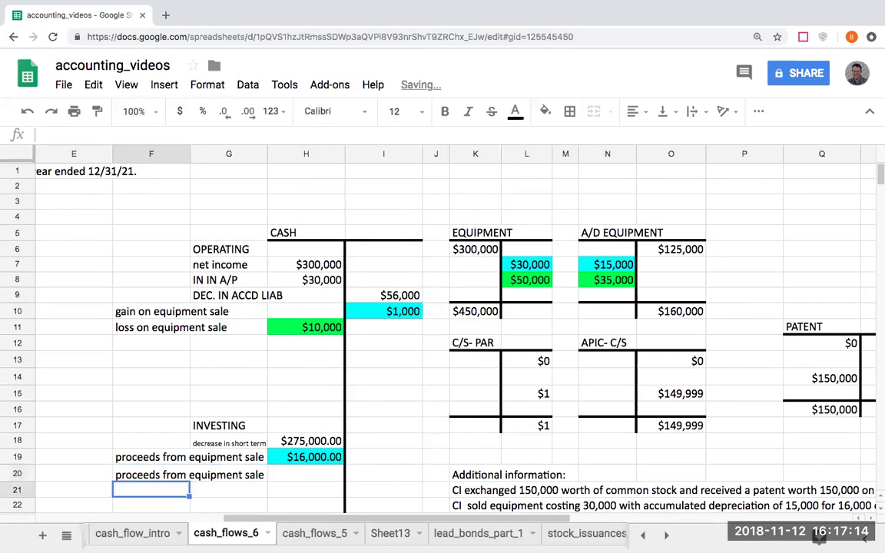
text(5000)
key(Return)
key(Up)
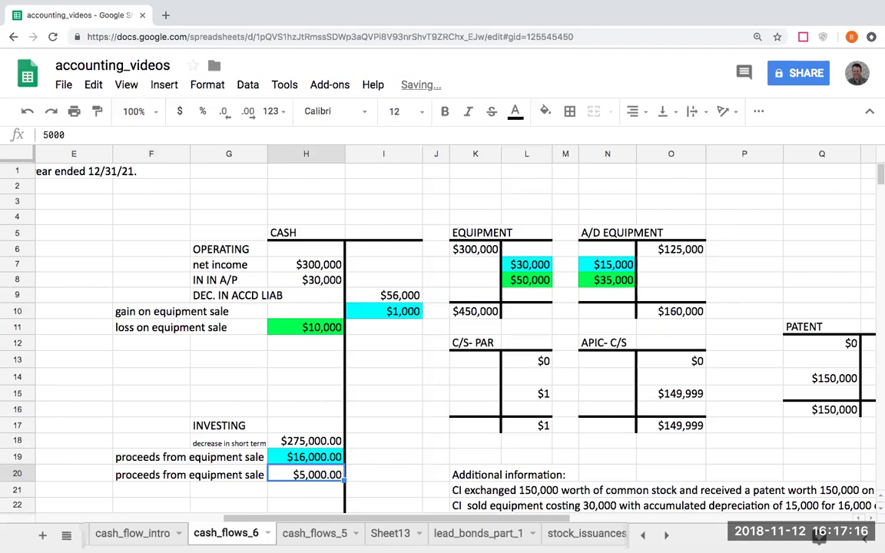
click(546, 113)
click(606, 176)
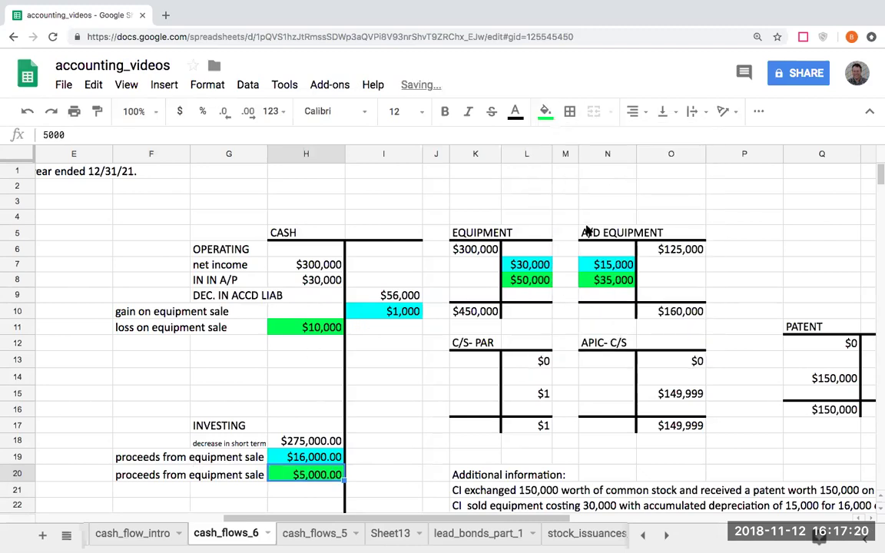
- Review the equipment sale journal entries and the C/S- PAR, APIC- C/S and PATENT T-accounts
scroll(507, 414, down, 2)
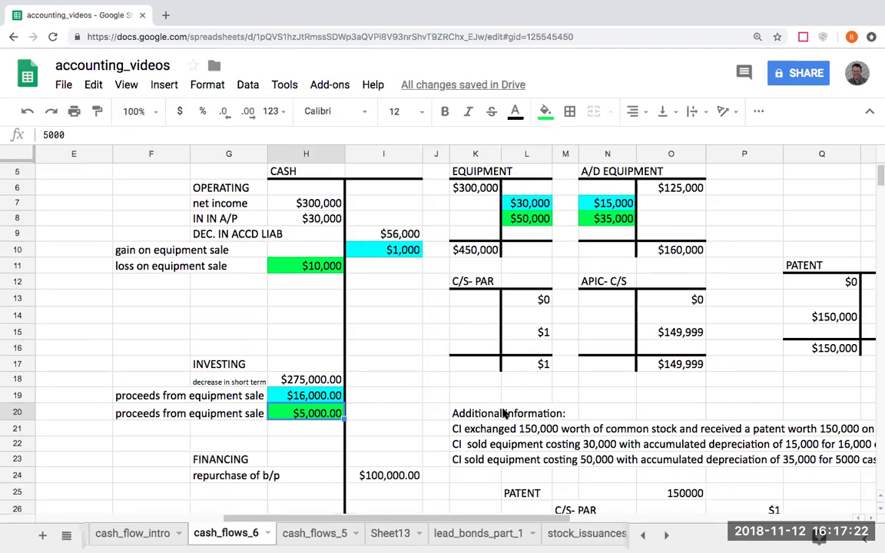
scroll(505, 414, down, 8)
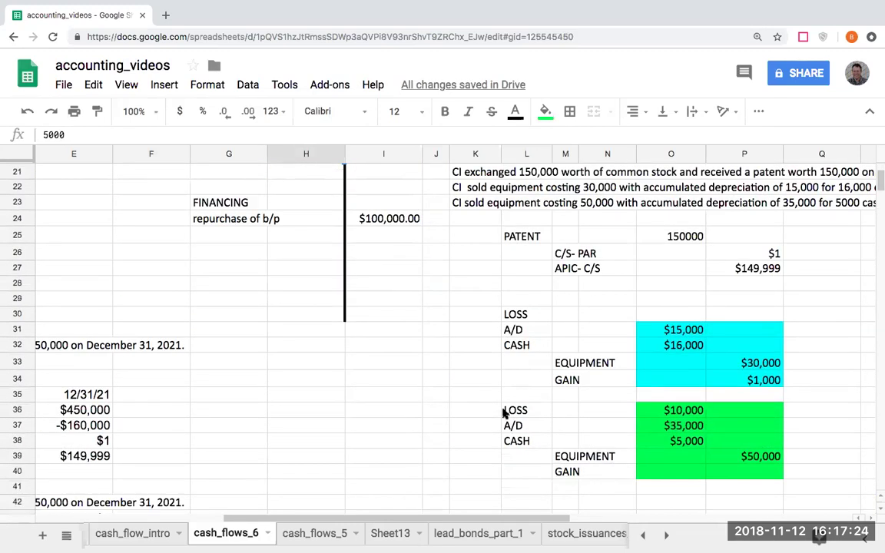
scroll(505, 415, up, 6)
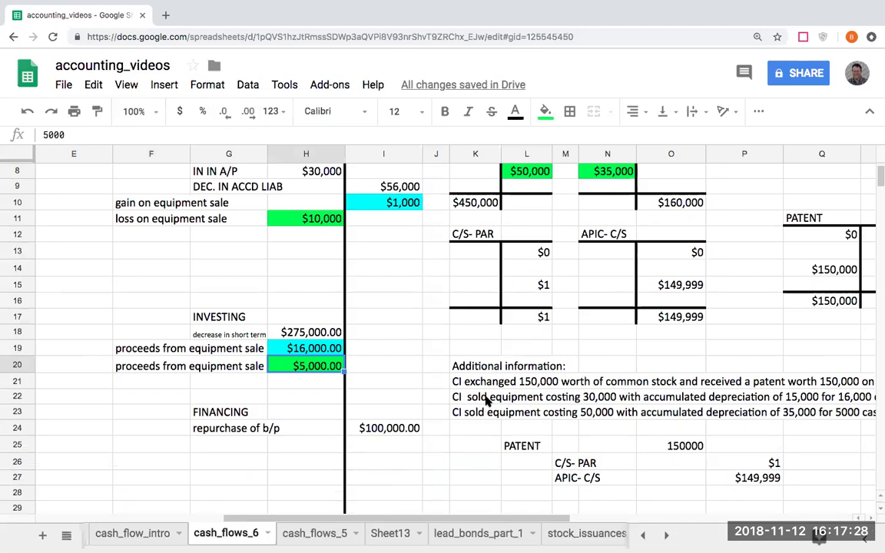
scroll(486, 400, up, 2)
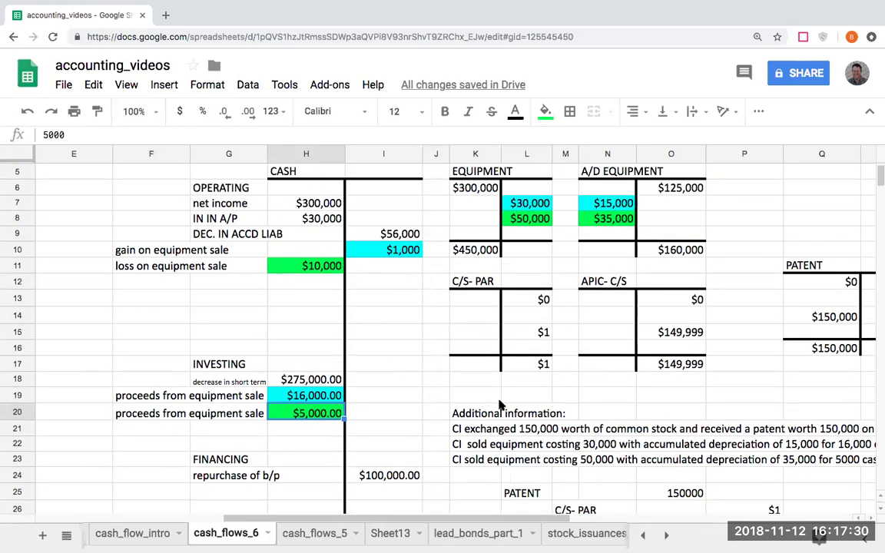
drag(492, 282, 670, 361)
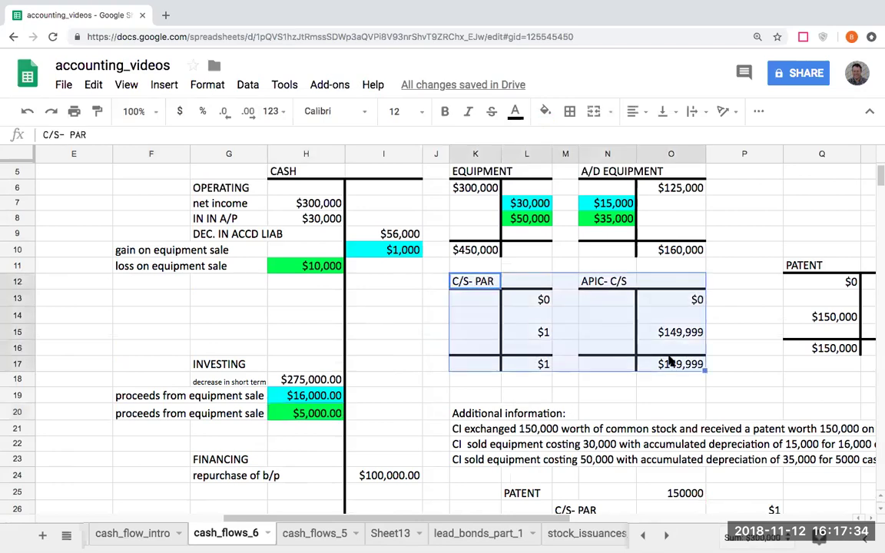
key(Right)
key(Right)
key(Right)
key(Right)
key(Right)
key(Right)
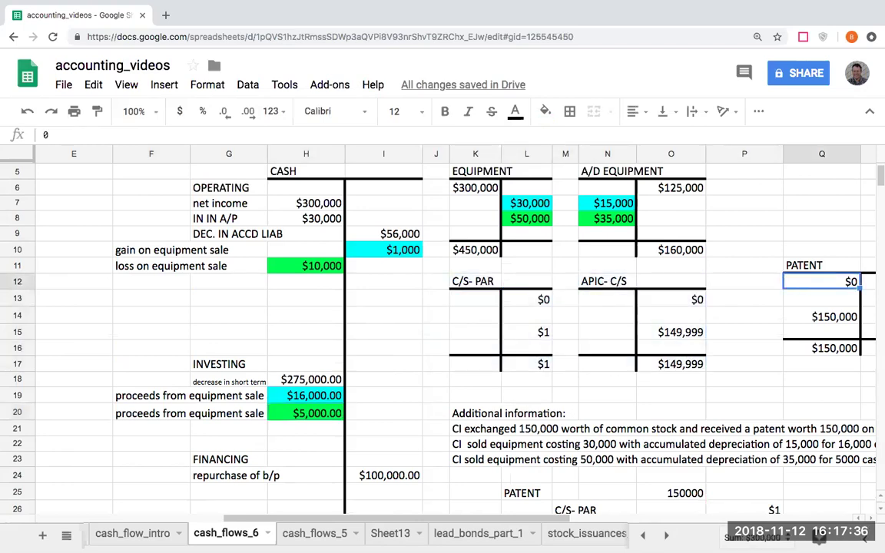
key(Up)
key(Left)
key(Left)
key(Left)
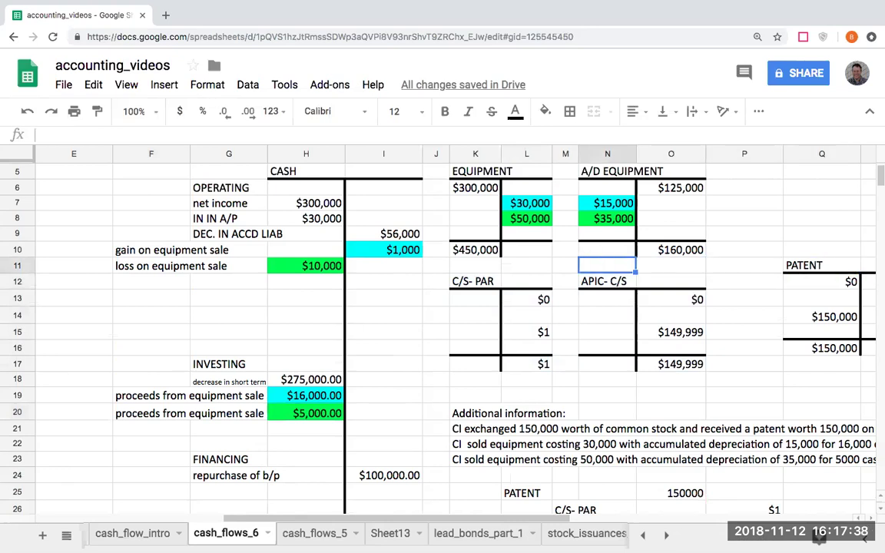
- Compare the beginning and ending balances of the EQUIPMENT T-account to look for a missing debit
click(472, 188)
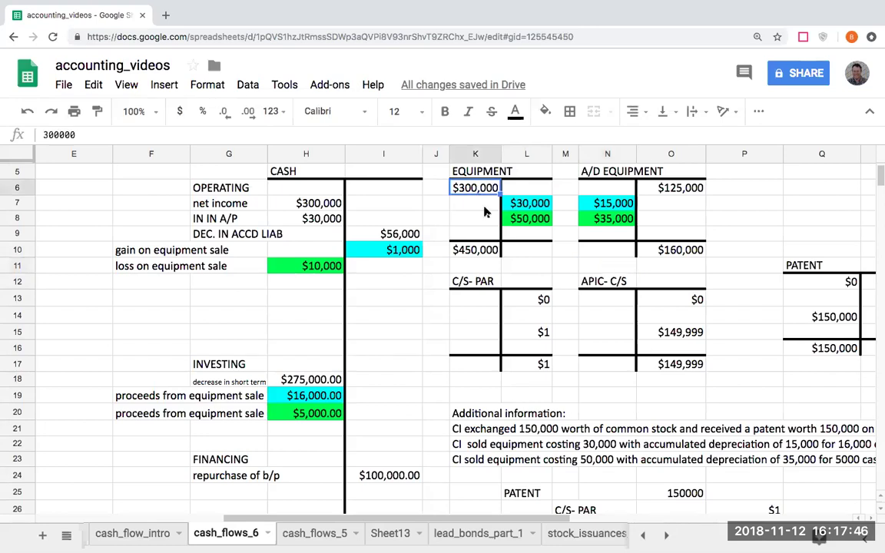
click(485, 206)
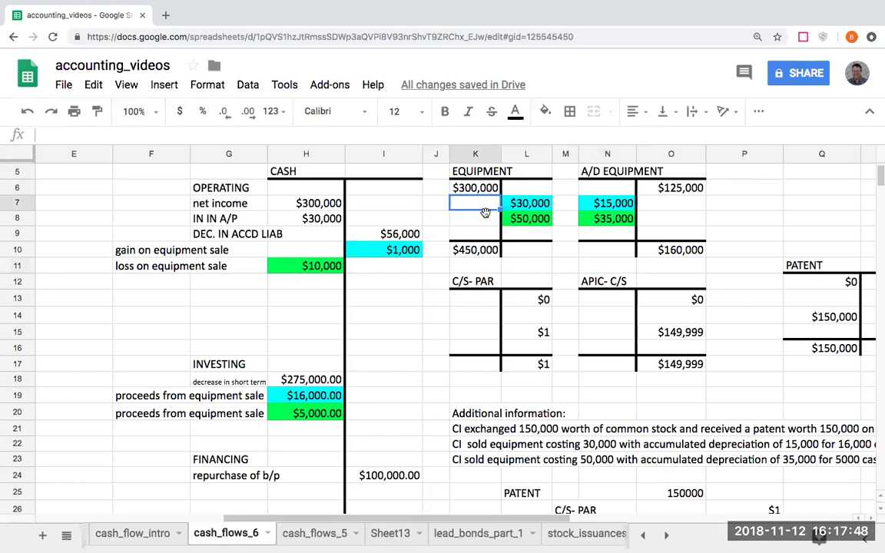
click(482, 219)
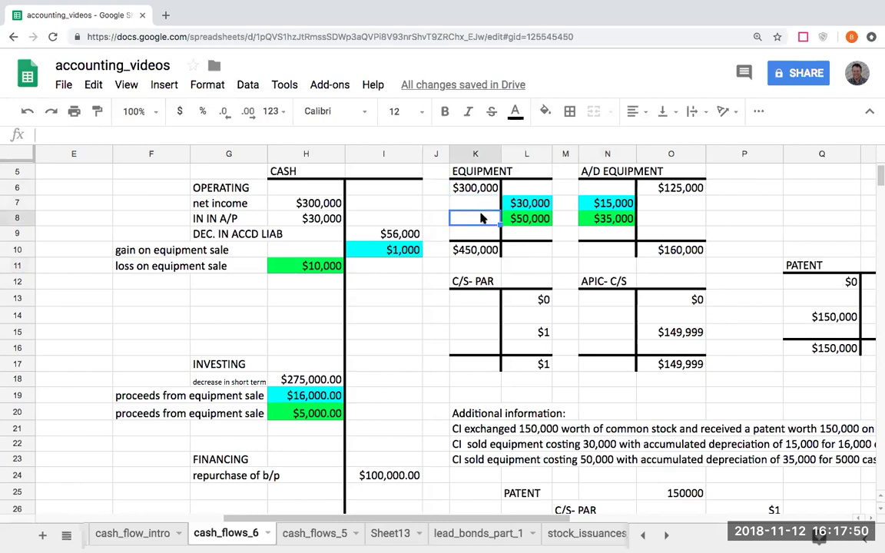
key(Up)
key(Up)
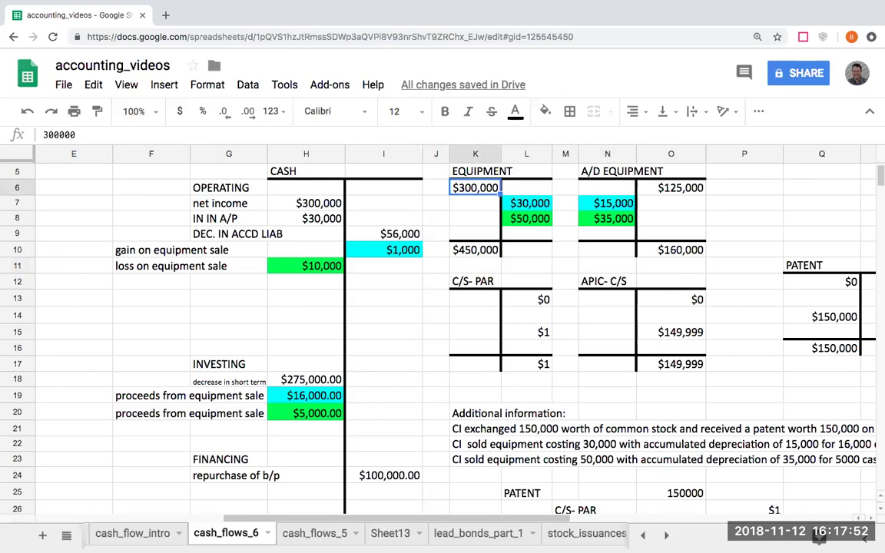
key(Down)
key(Down)
key(Down)
key(Down)
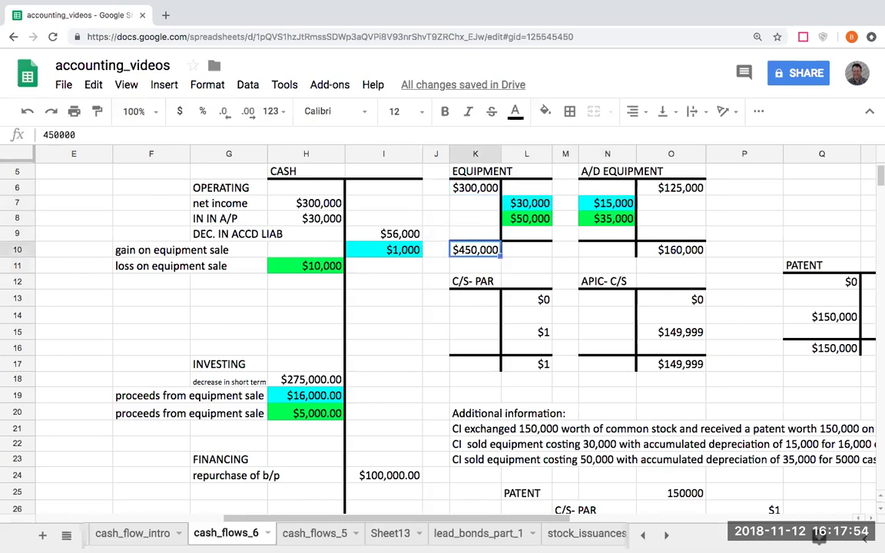
key(Up)
key(Up)
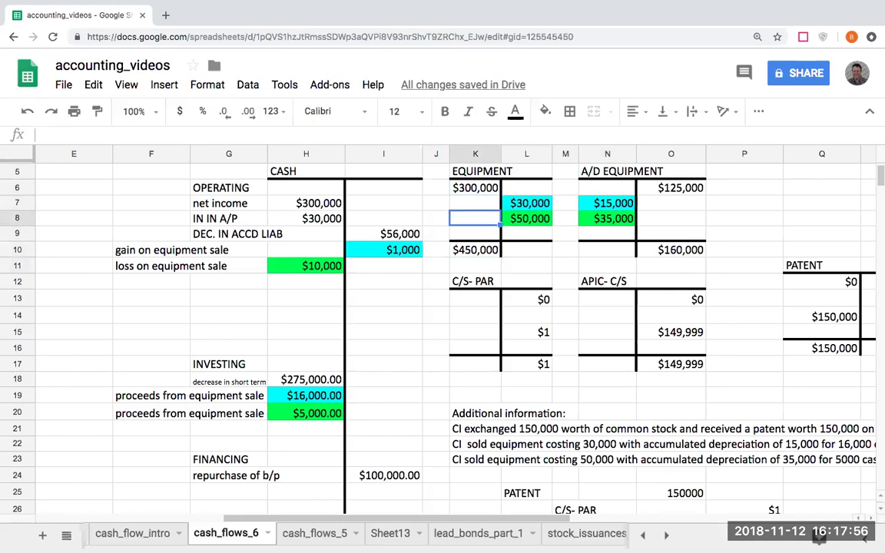
- Post the 230000 equipment purchase to the debit side of EQUIPMENT in K8
key(Right)
key(Up)
key(Down)
key(Left)
text(23000)
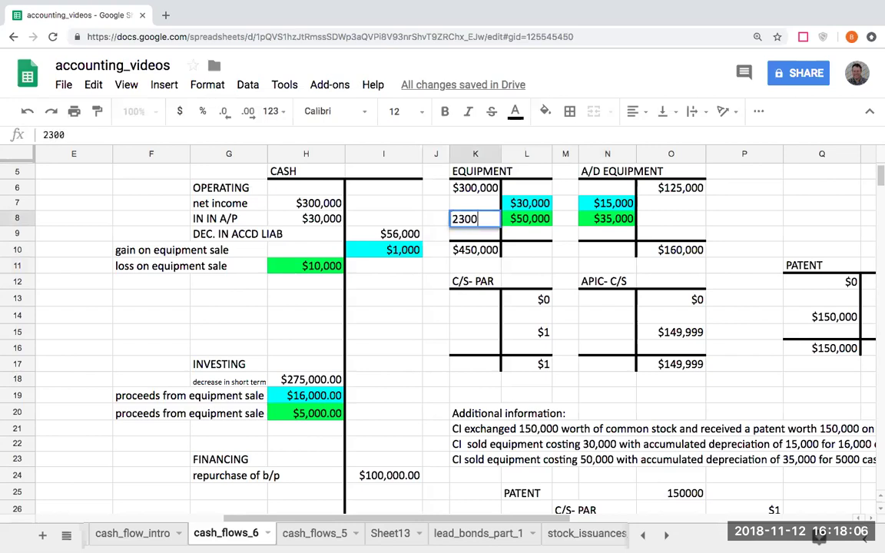
key(Return)
key(Up)
text(230000)
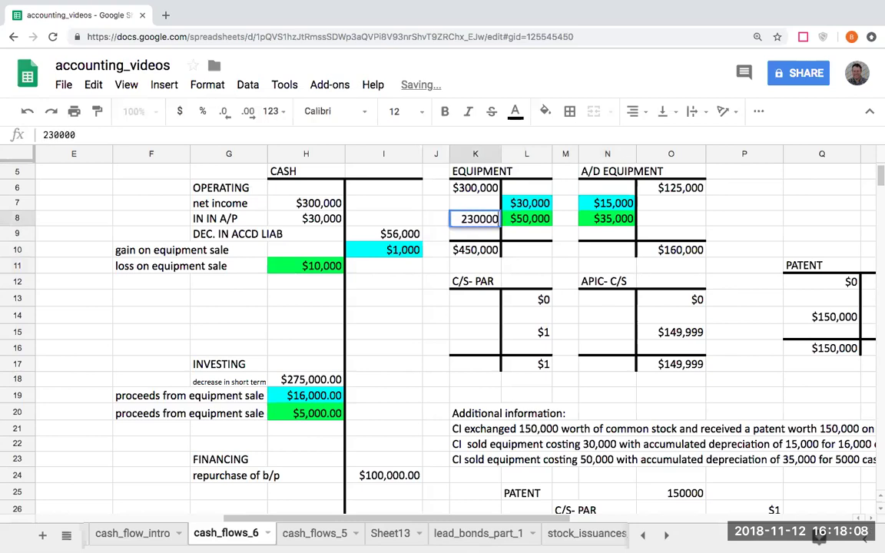
key(Tab)
- Check the EQUIPMENT ending balance with a temporary formula +K6+K8-L7-L8 in K3, and clear that cell
key(Up)
key(Up)
key(Up)
key(Up)
key(Up)
key(Left)
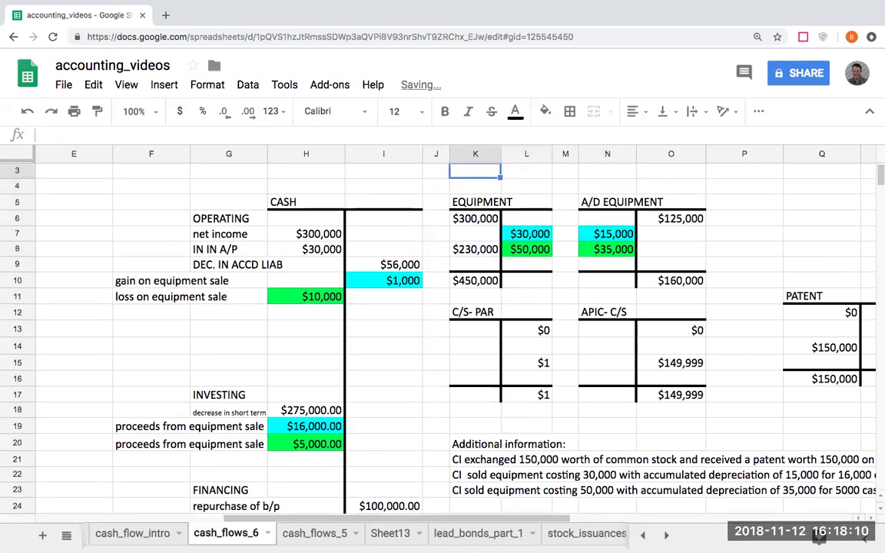
text(+)
key(Down)
key(Down)
key(Down)
text(+)
key(Down)
key(Down)
key(Down)
key(Down)
key(Down)
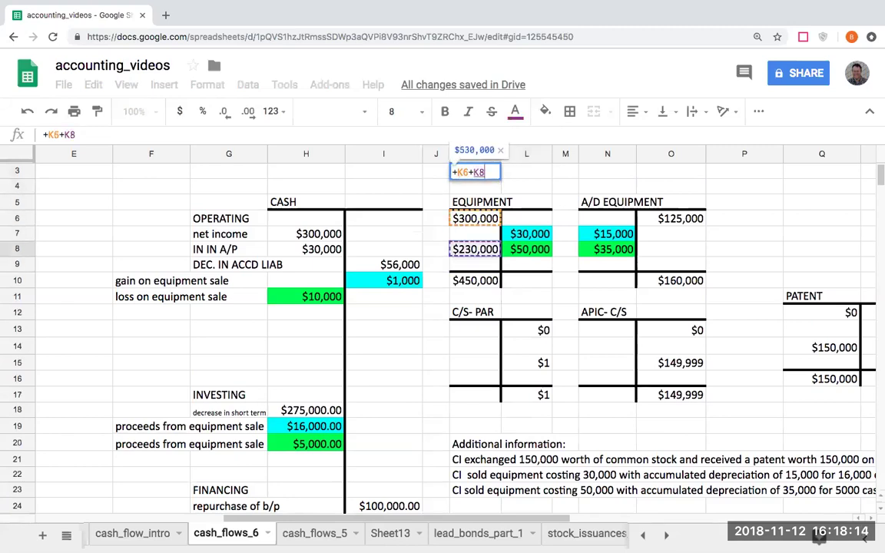
text(-)
key(Right)
key(Down)
key(Down)
key(Down)
key(Down)
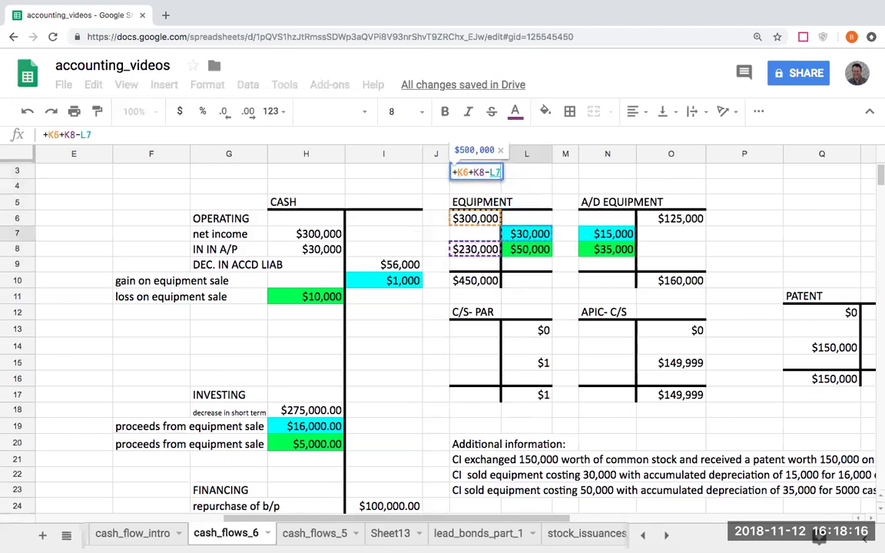
text(-)
key(Right)
key(Down)
key(Down)
key(Down)
key(Down)
key(Down)
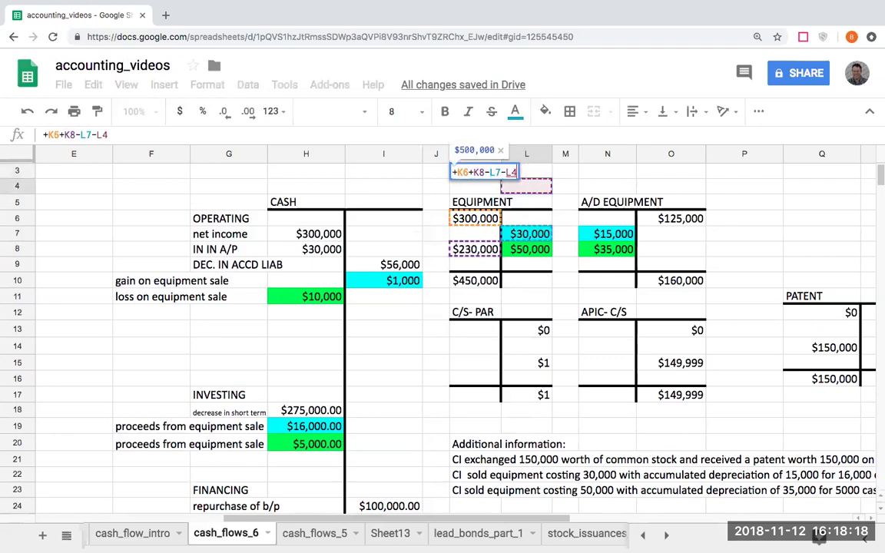
key(Return)
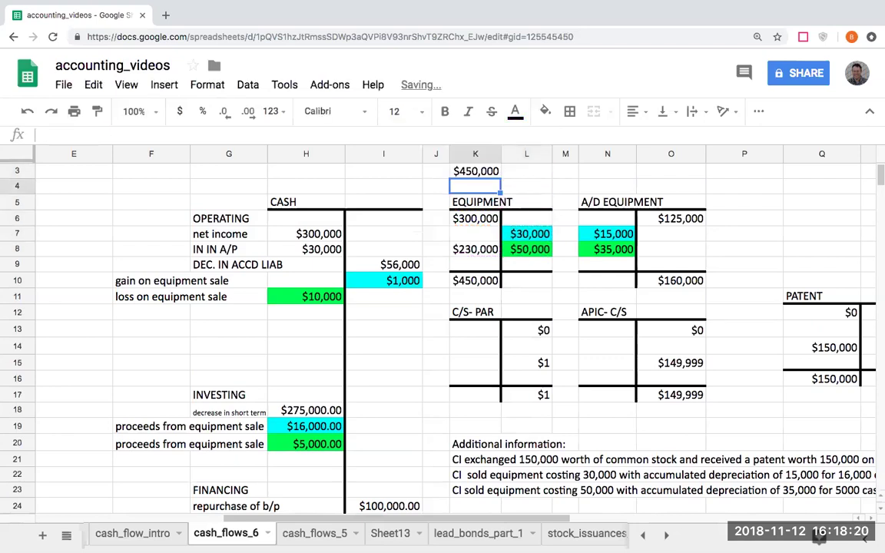
key(Up)
key(Delete)
- Fill the equipment purchase debit in K8 with orange
key(Left)
click(457, 251)
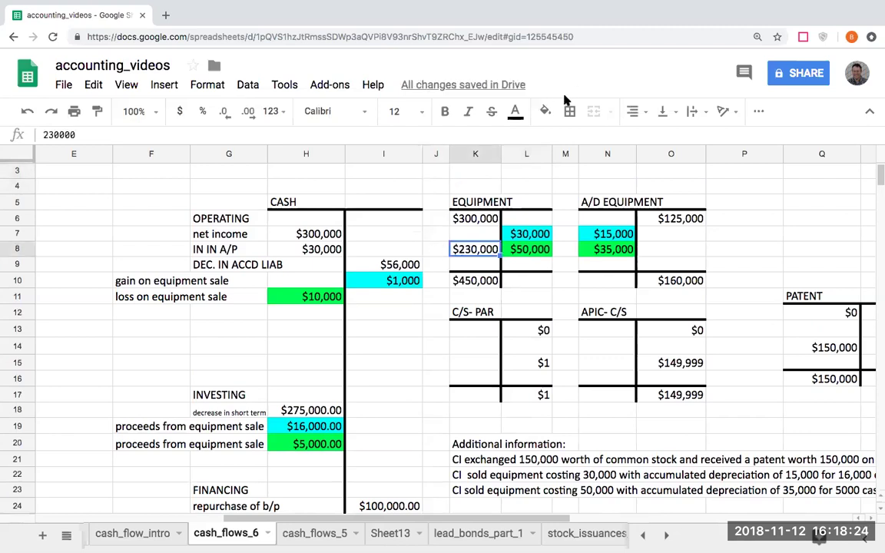
click(545, 112)
click(578, 178)
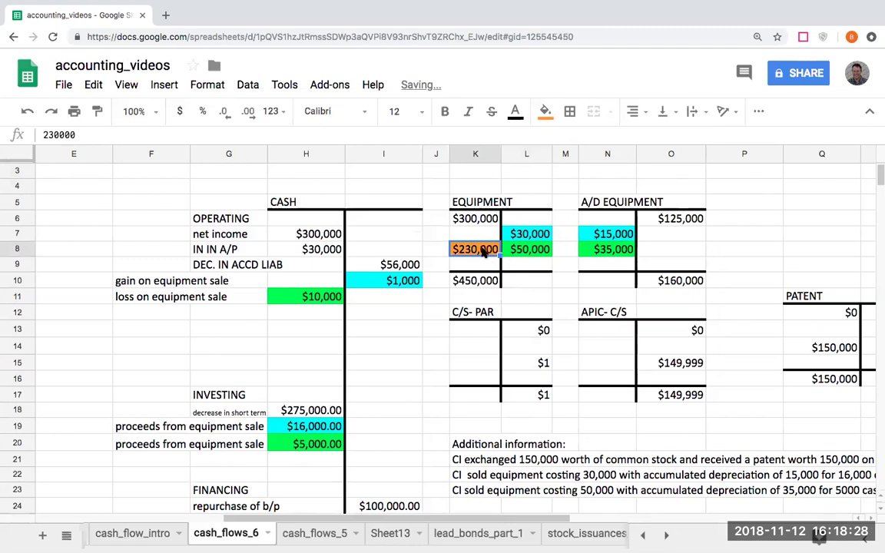
- Add the label "purch. of equipment" in G21 under the investing section of CASH
click(376, 461)
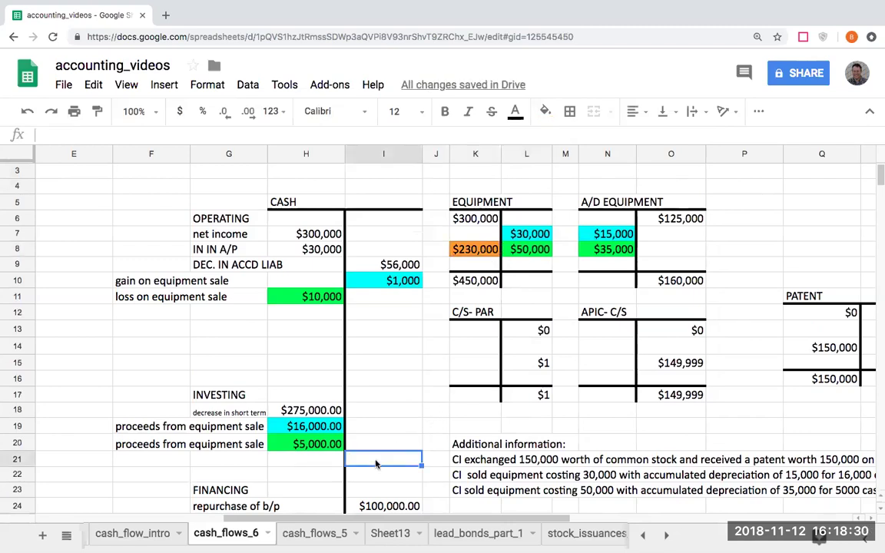
key(Left)
key(Left)
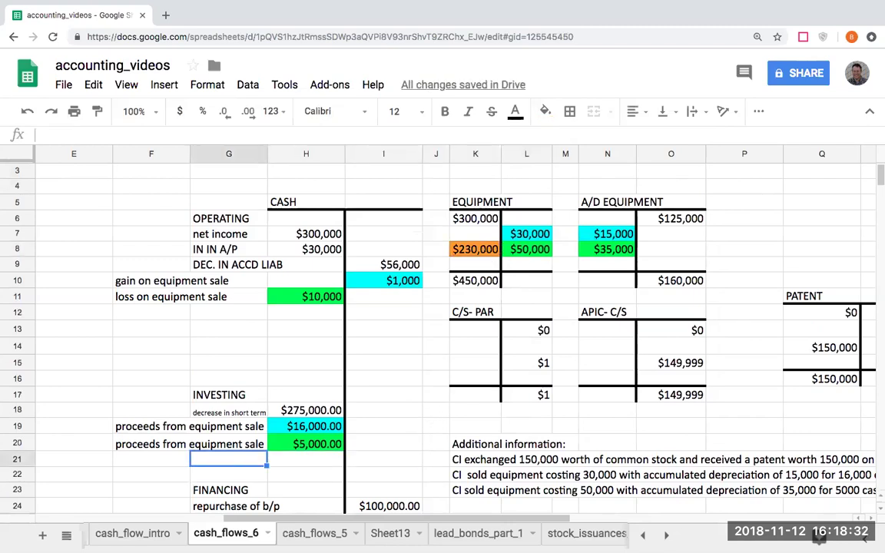
text(purch. of equipment)
key(Return)
key(Up)
- Link the credit side of CASH in I21 to the equipment purchase in K8 and fill the cell with orange
key(Right)
key(Right)
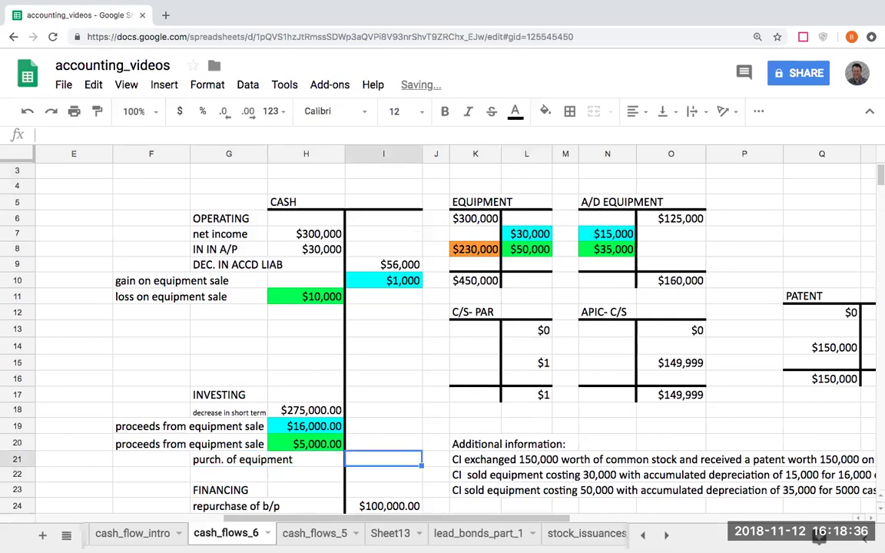
text(+)
click(476, 252)
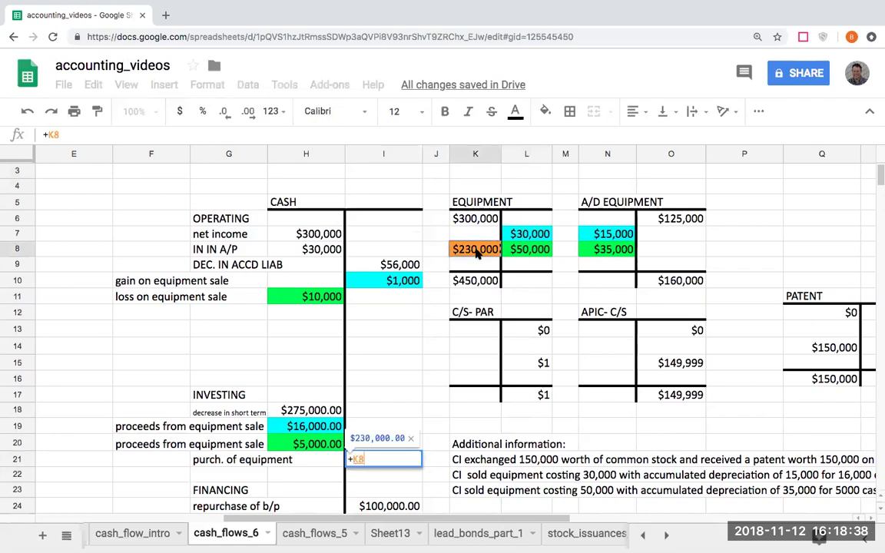
key(Return)
key(Up)
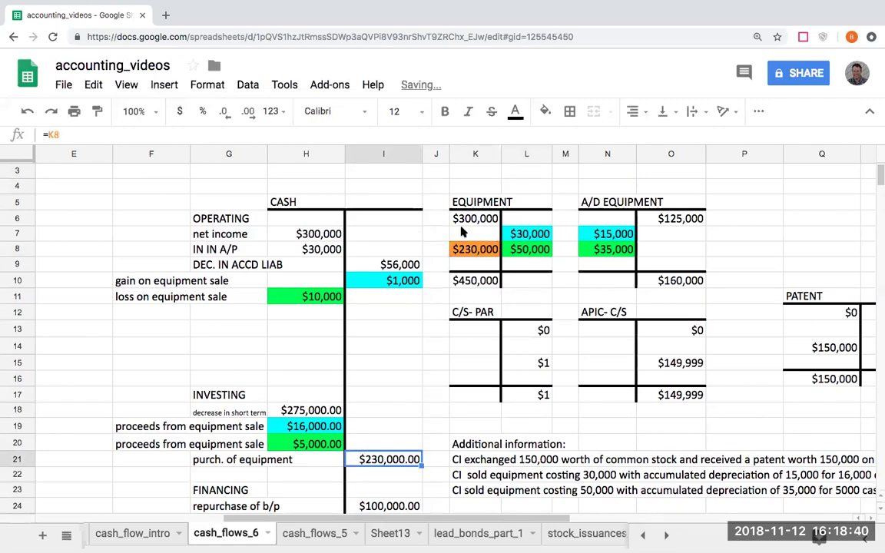
click(545, 112)
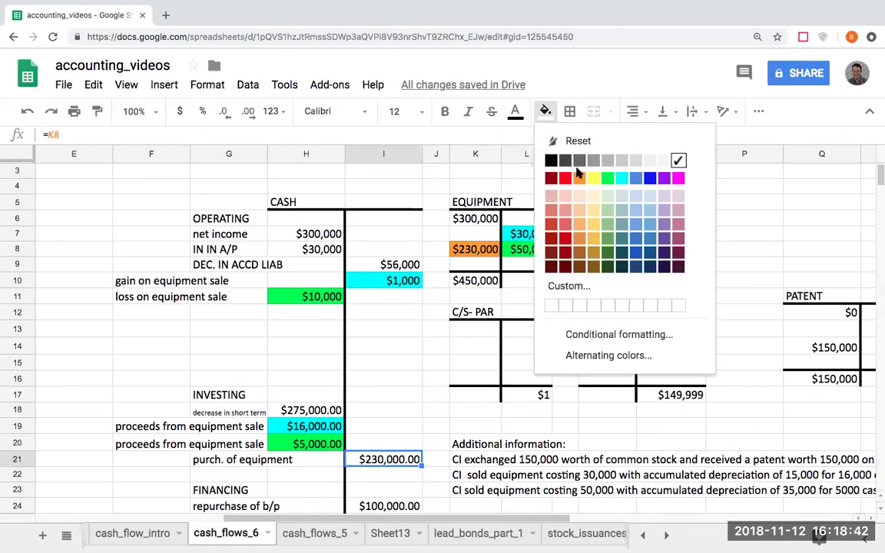
click(580, 177)
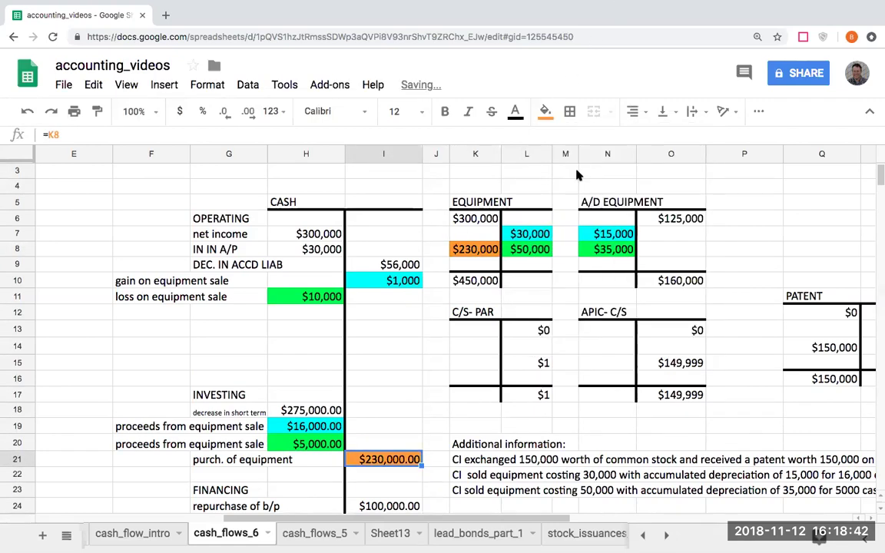
- Enter 85000 on the credit side of A/D EQUIPMENT in O8
click(683, 235)
key(Down)
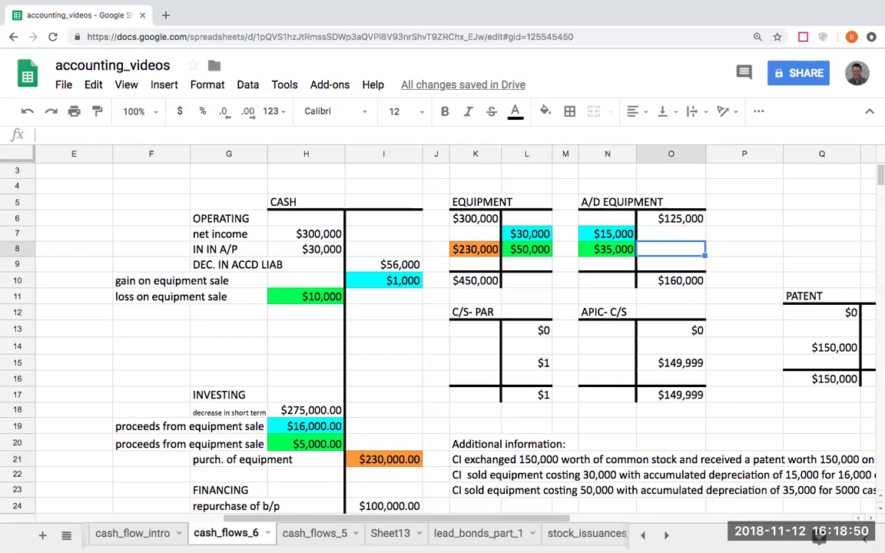
key(Up)
key(Up)
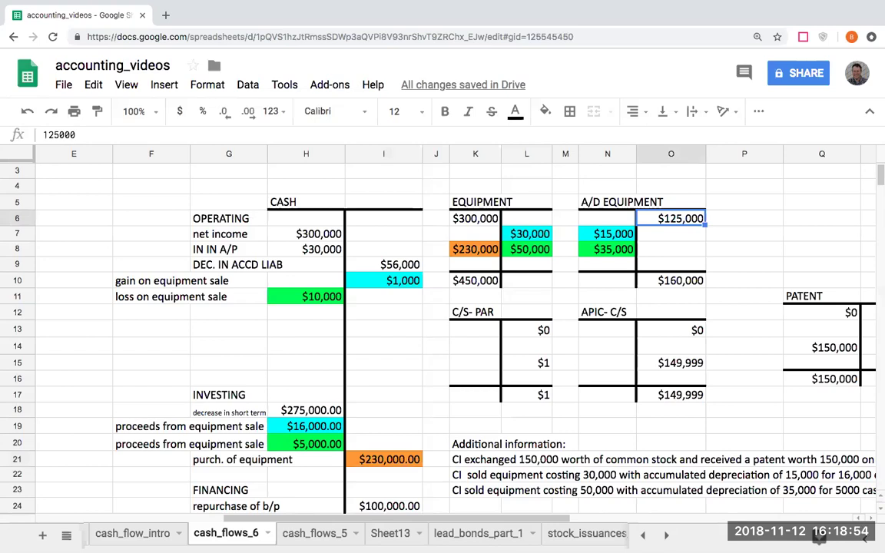
key(Left)
key(Down)
key(Down)
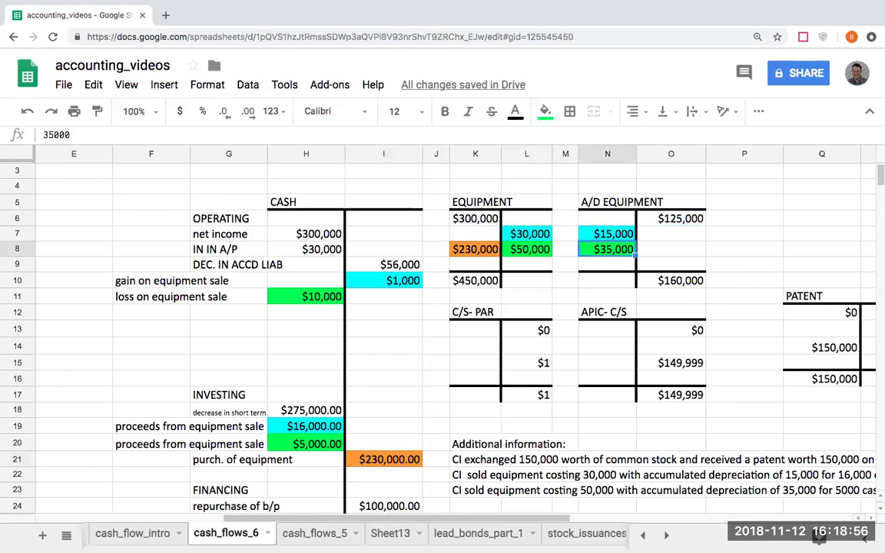
key(Right)
key(Up)
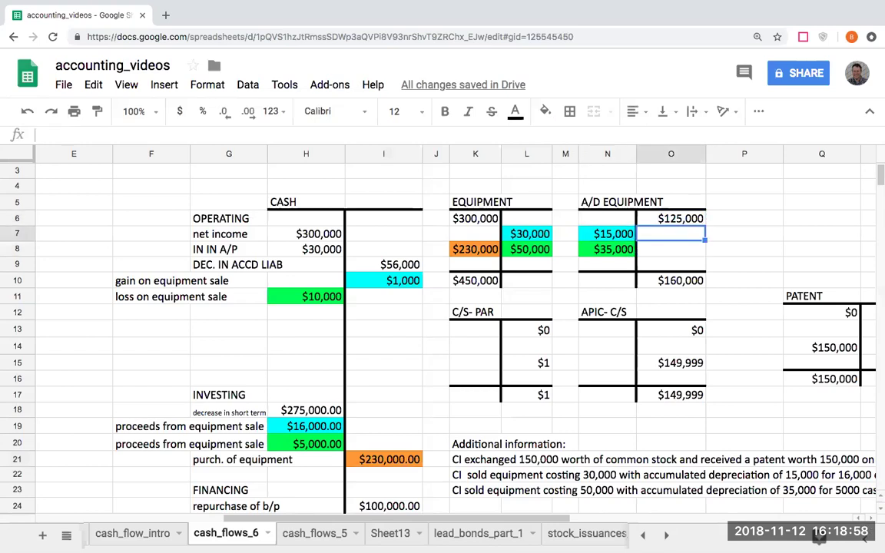
key(Down)
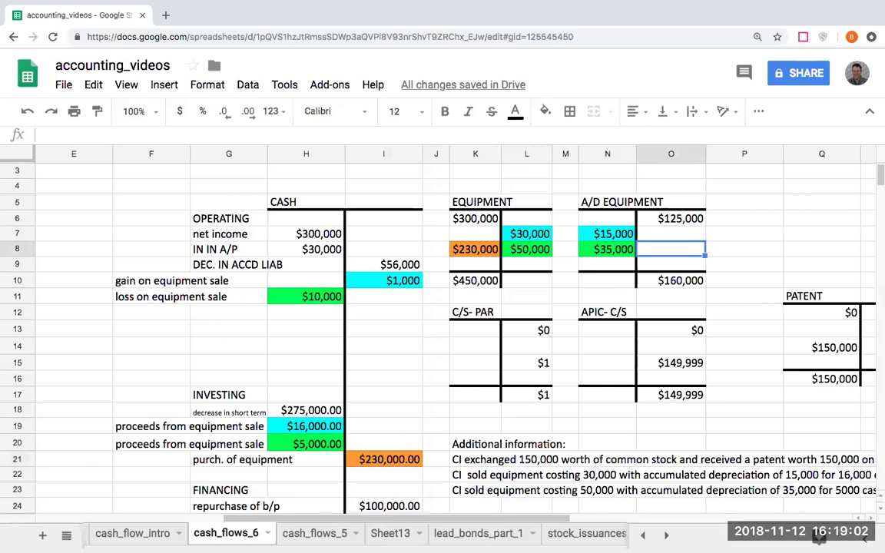
text(85000)
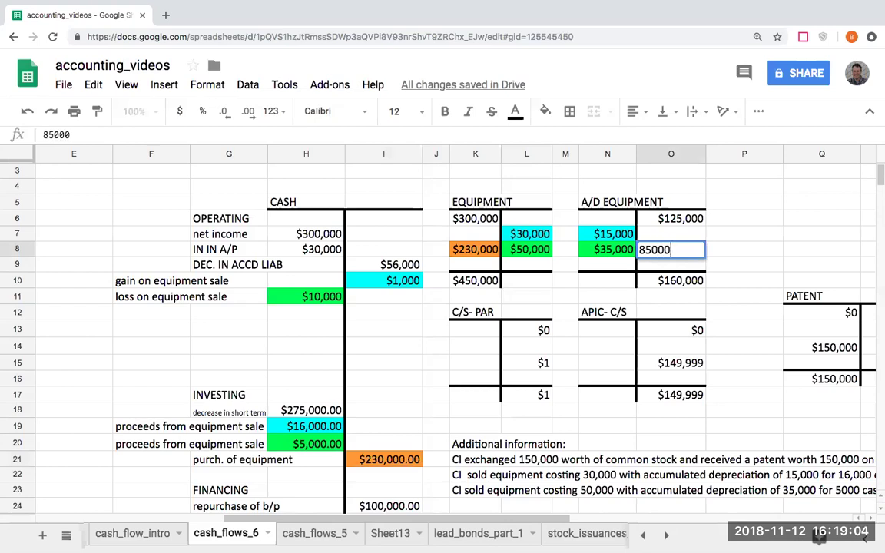
key(ctrl+Return)
- Check the A/D EQUIPMENT ending balance with a temporary formula +O6+O8-N7-N8 in O3, and clear that cell
click(669, 172)
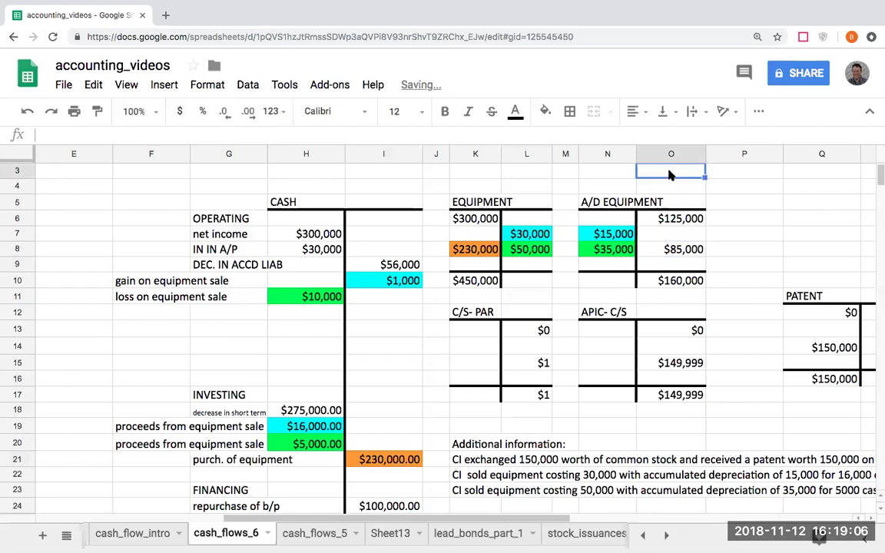
text(=)
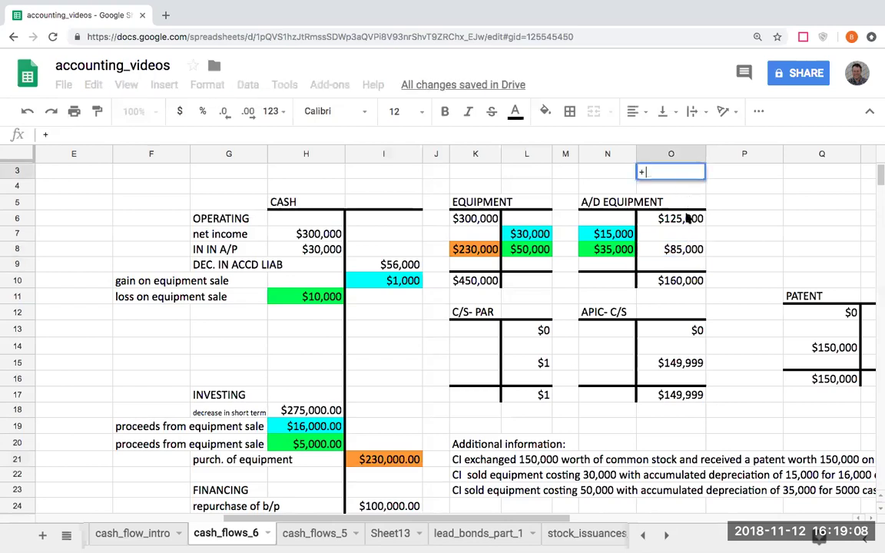
click(684, 218)
key(Return)
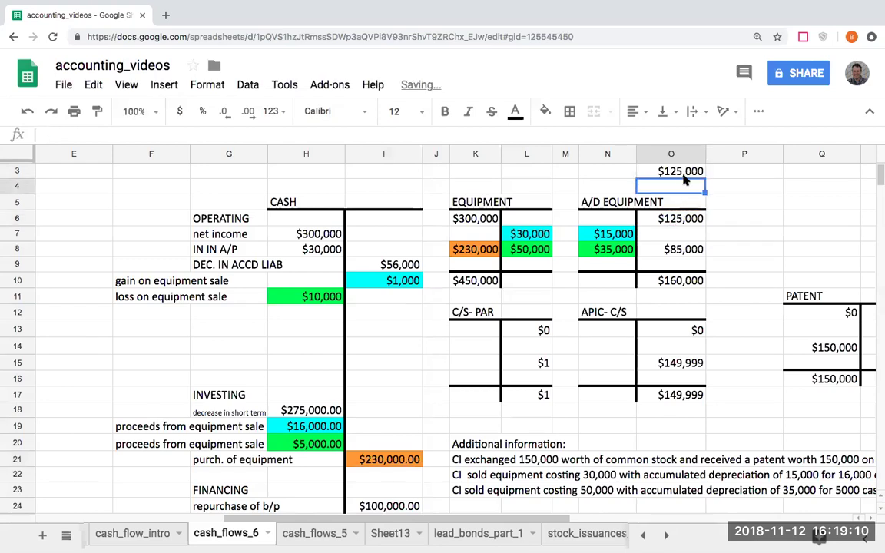
key(Up)
text(+)
click(680, 219)
text(+)
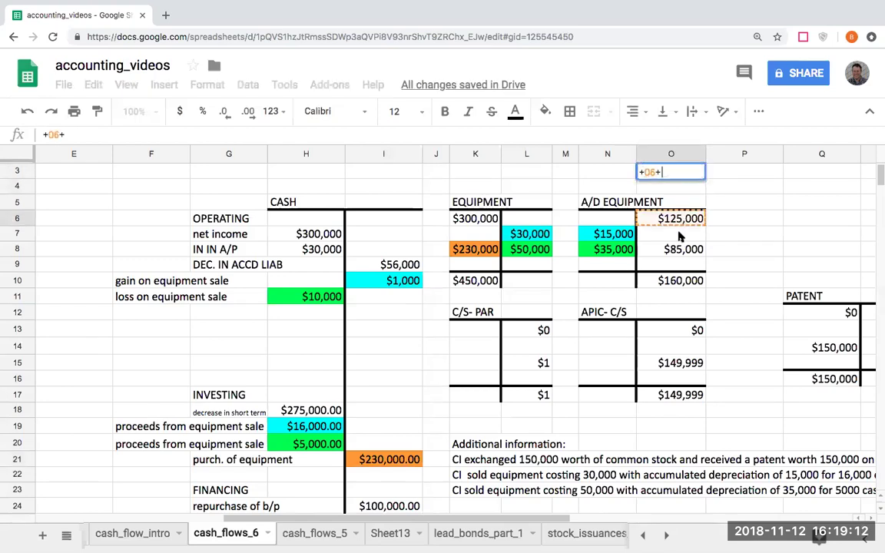
click(679, 249)
text(-)
click(617, 234)
text(-)
click(615, 250)
text(-)
key(BackSpace)
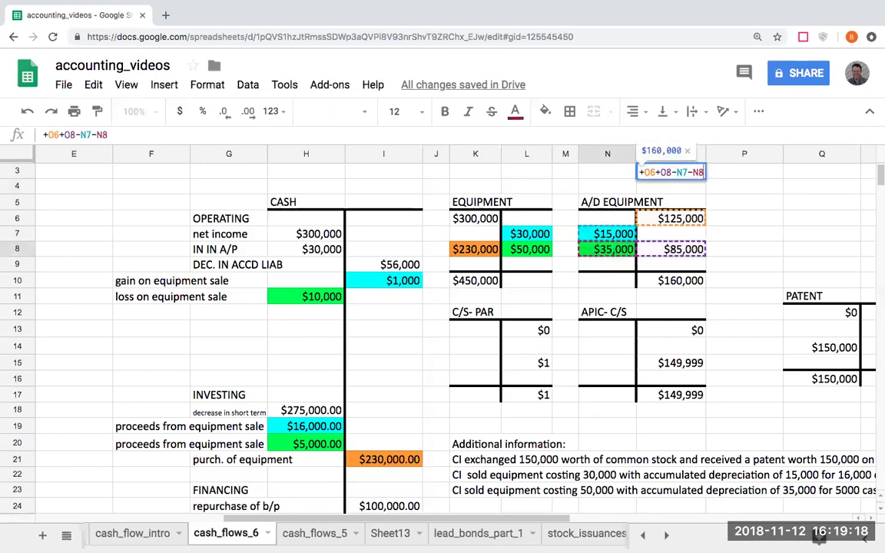
key(Return)
key(Up)
key(Delete)
key(Down)
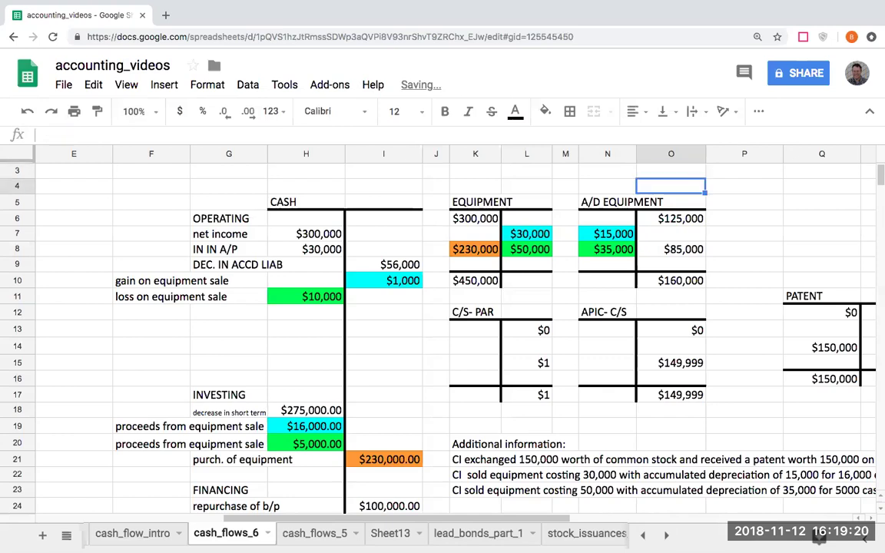
- Fill the depreciation credit in O8 of A/D EQUIPMENT with light purple
click(689, 255)
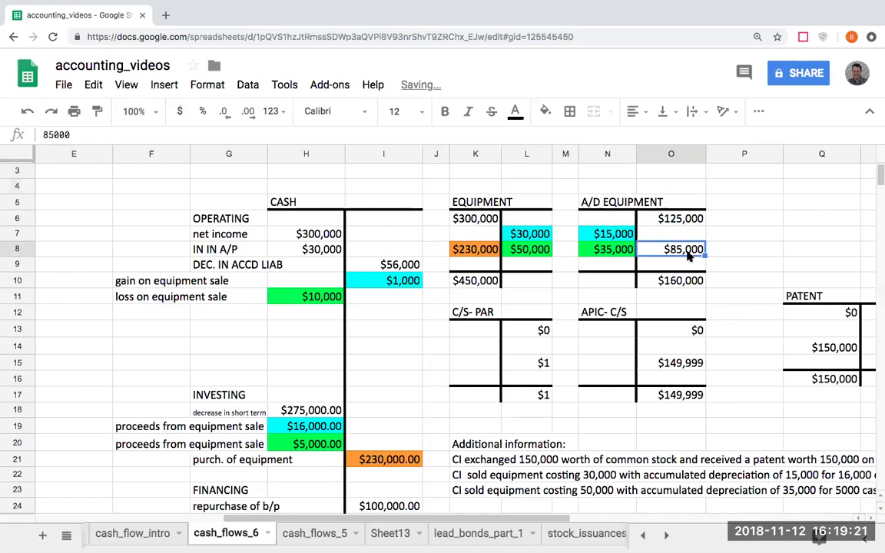
click(546, 113)
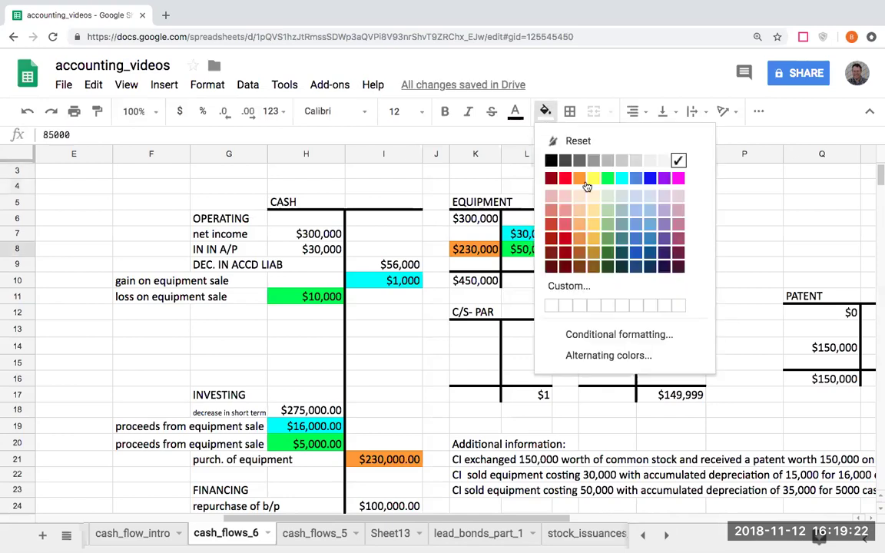
click(665, 197)
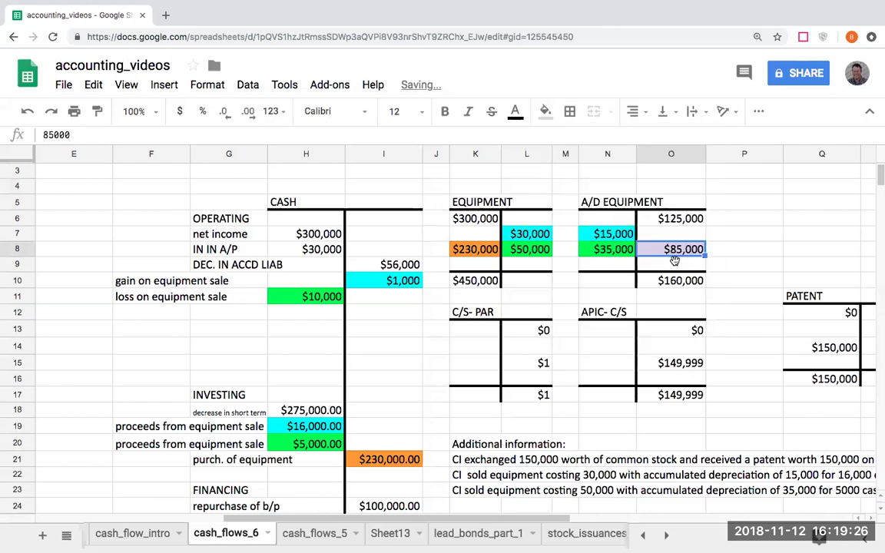
- Link the debit side of CASH in H12 to the depreciation amount in O8 and fill the cell with light purple
click(311, 298)
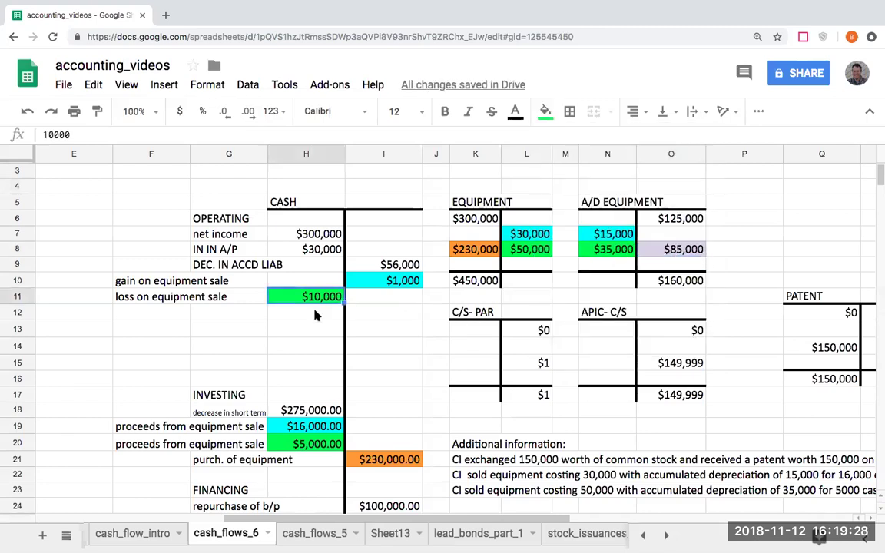
click(315, 313)
text(=)
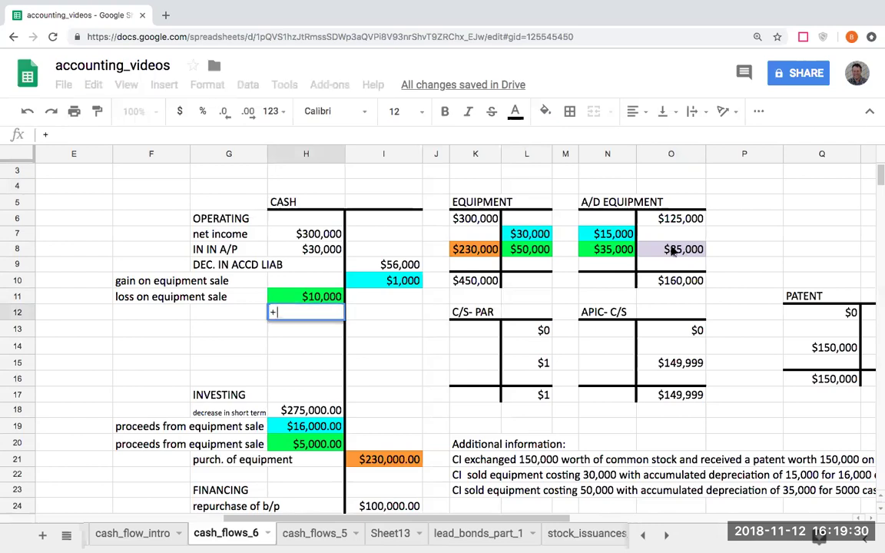
click(670, 249)
key(Return)
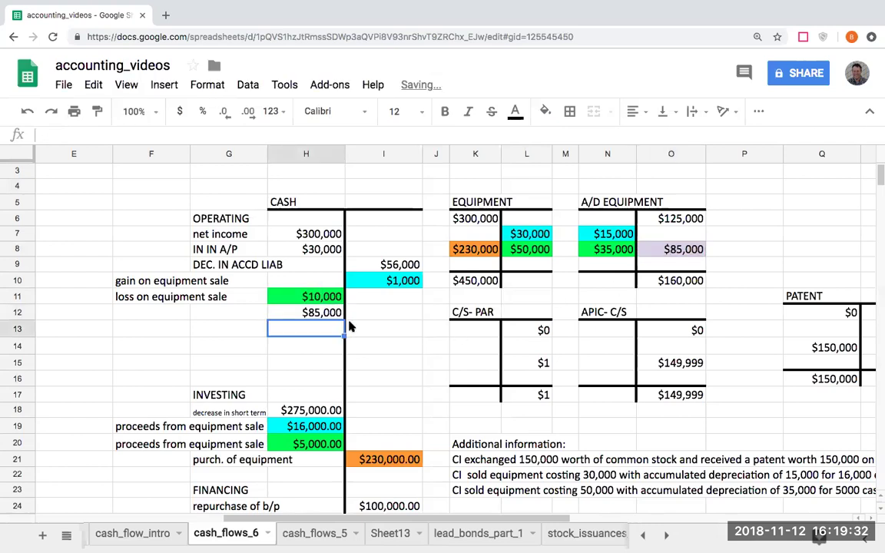
key(Up)
click(545, 111)
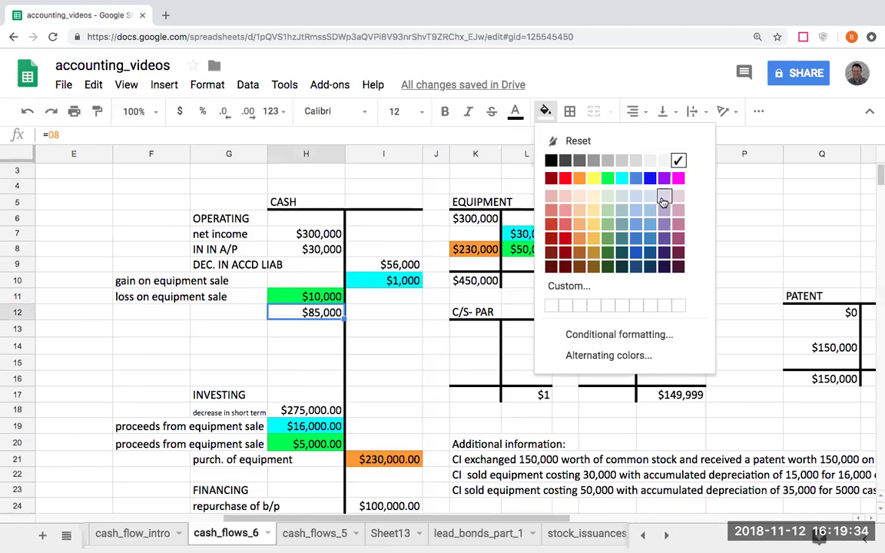
click(664, 201)
- Add the label "depreciation expense" in F12 under the operating section of CASH
click(189, 314)
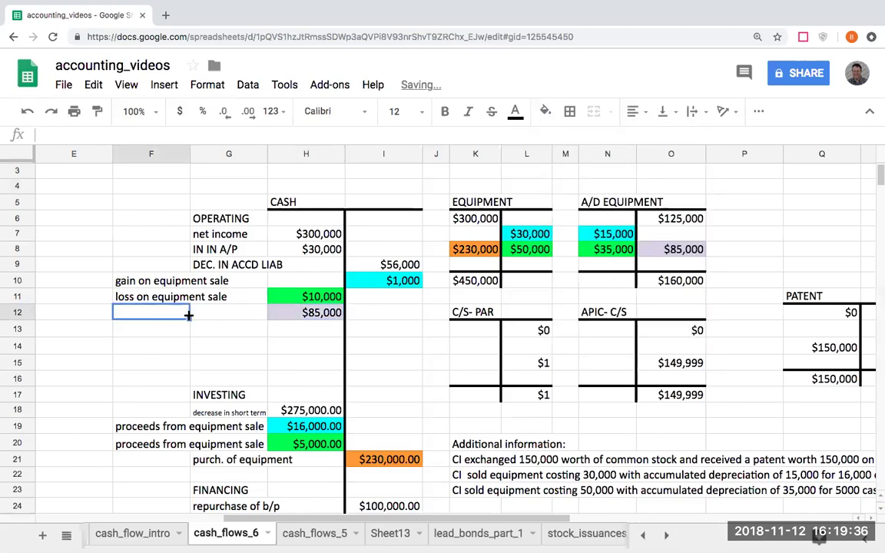
text(depreciation expense)
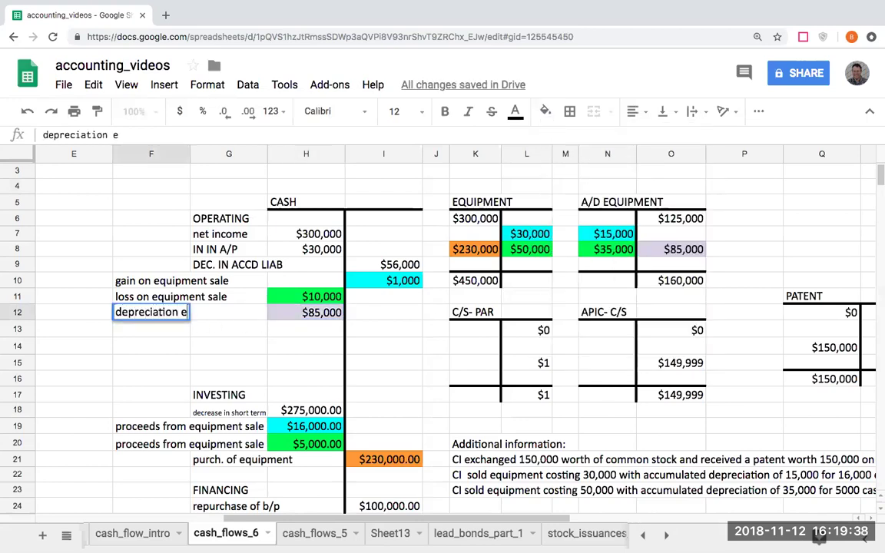
key(Return)
key(Up)
key(Right)
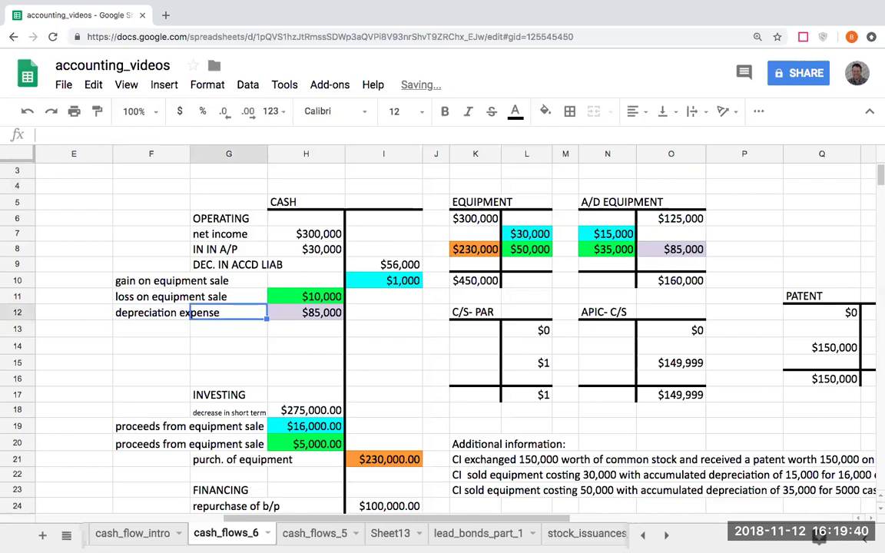
- Review the partially prepared statement of cash flows, the account balances and the additional information beside the CASH account
click(279, 315)
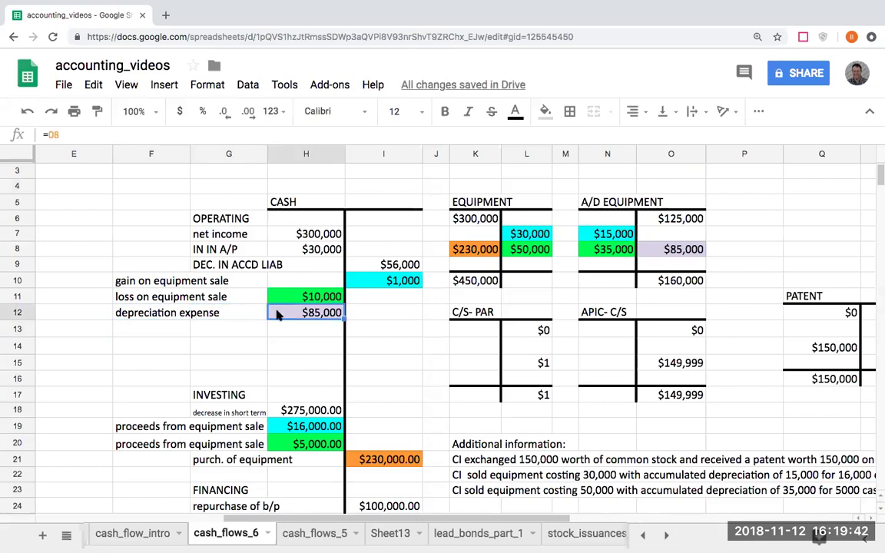
key(Left)
key(Left)
key(Left)
key(Left)
key(Left)
key(Left)
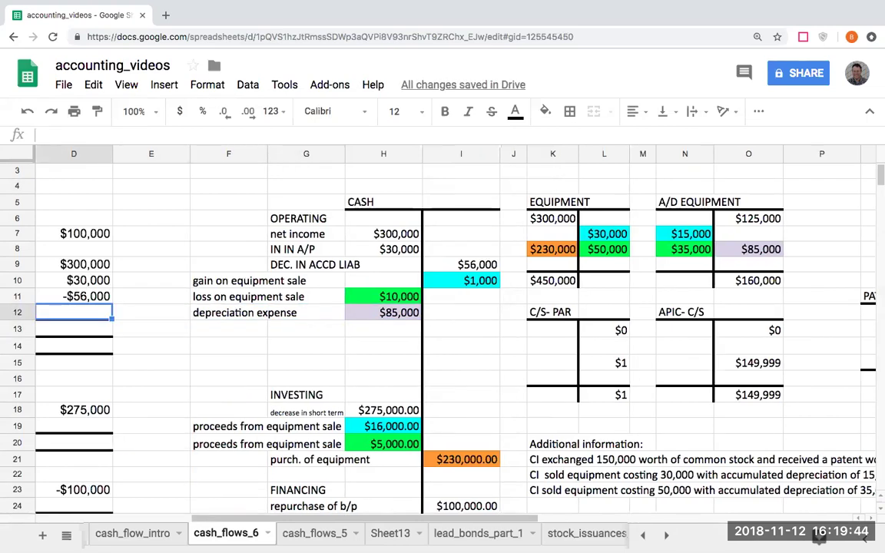
key(Page_Down)
key(Up)
key(Up)
key(Up)
key(Right)
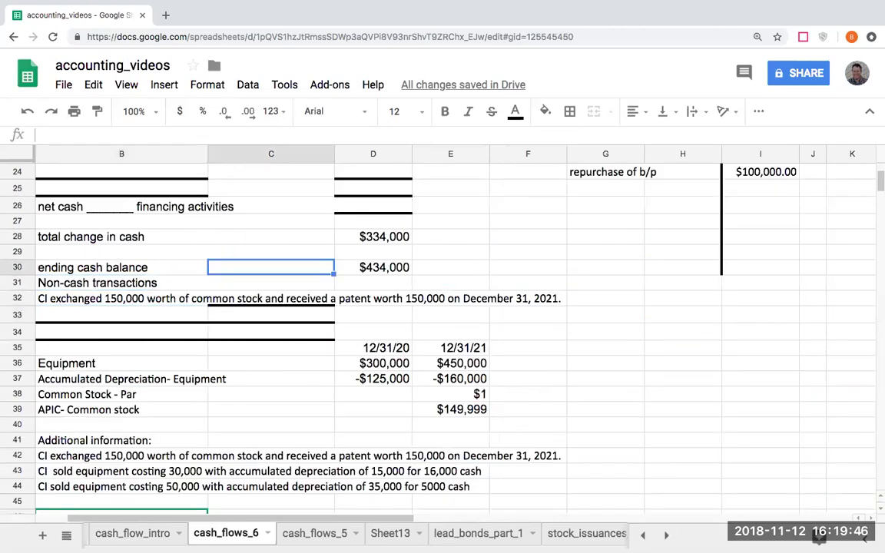
key(Right)
key(Up)
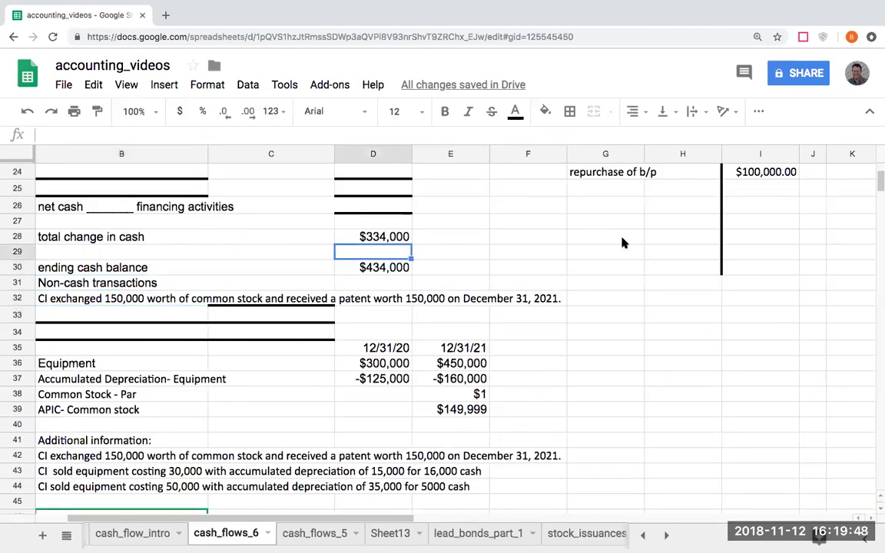
scroll(623, 253, down, 3)
scroll(623, 254, up, 10)
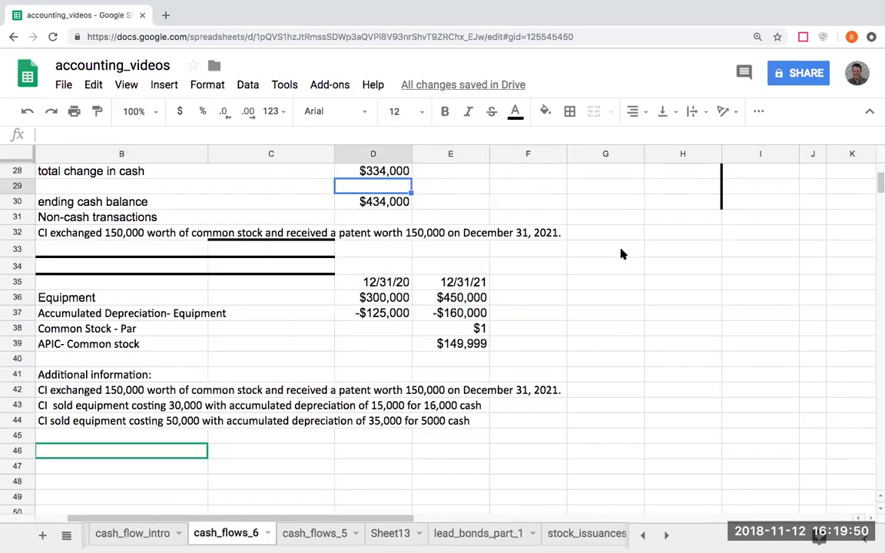
- Add top and bottom borders to H13:I13 as the operating subtotal row of CASH
drag(680, 359, 741, 358)
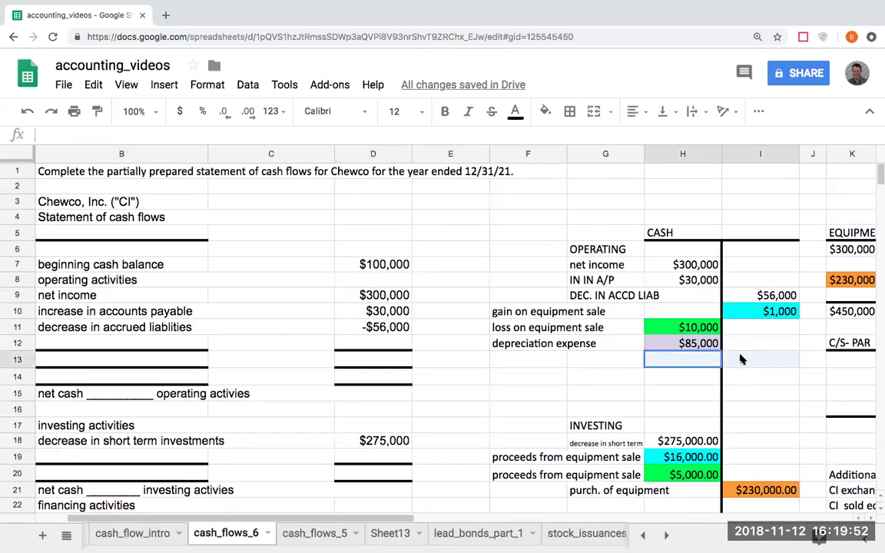
click(569, 112)
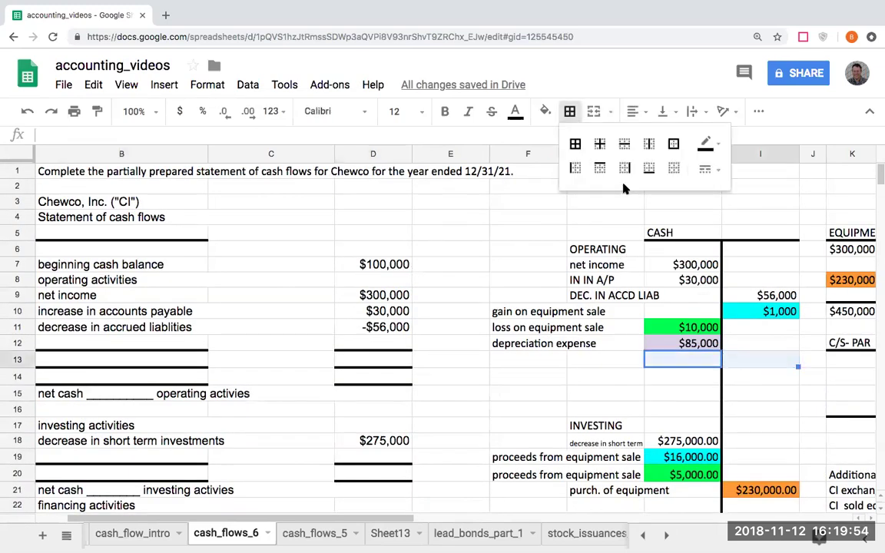
click(601, 170)
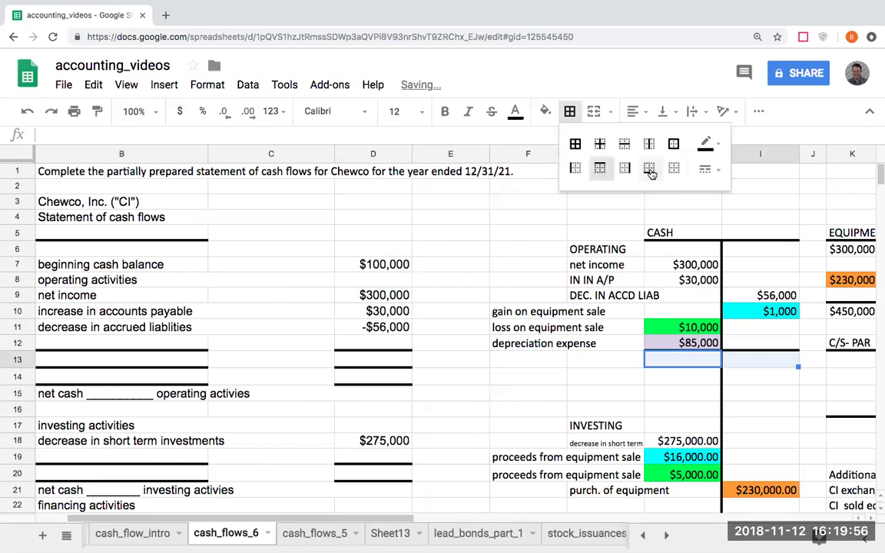
- Total the operating debits of CASH in H13 with the formula +H7+H8+H11+H12
click(596, 362)
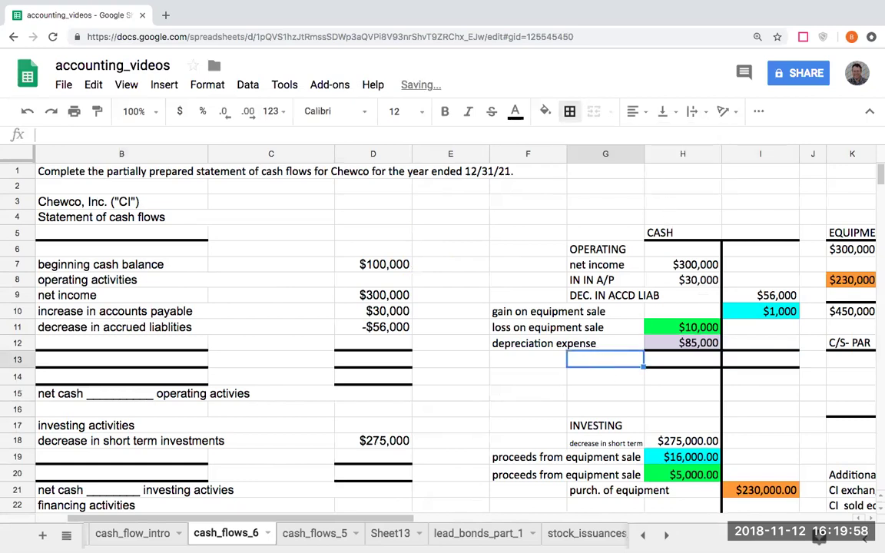
key(Right)
text(+)
key(Up)
key(Up)
key(Up)
key(Up)
key(Up)
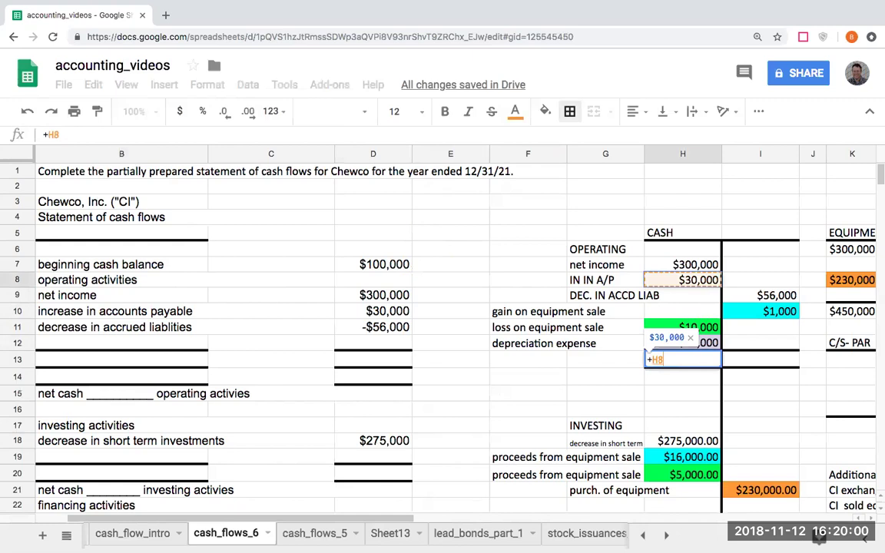
key(Up)
text(+)
key(Up)
key(Up)
key(Up)
key(Up)
key(Up)
text(+)
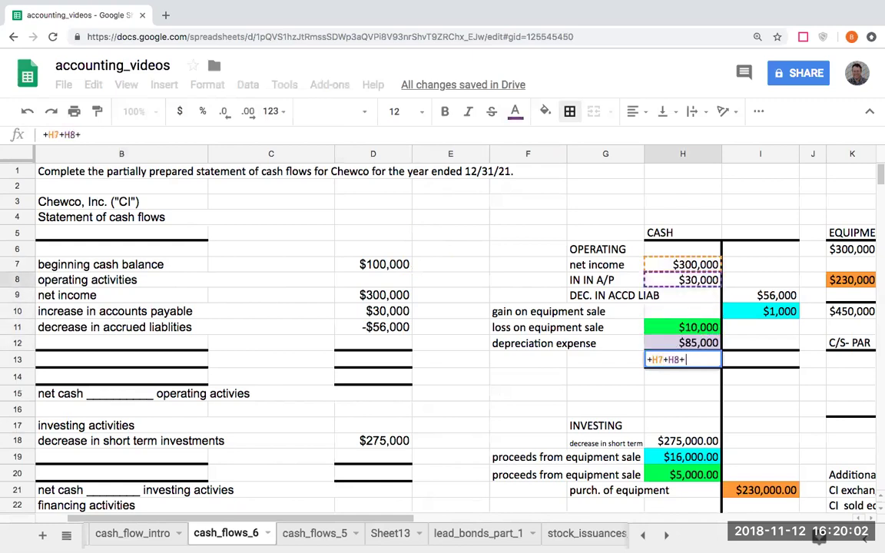
key(Up)
key(Up)
text(+)
key(Up)
key(Tab)
- Total the operating credits of CASH in I13 with the formula +I9+I10
text(+)
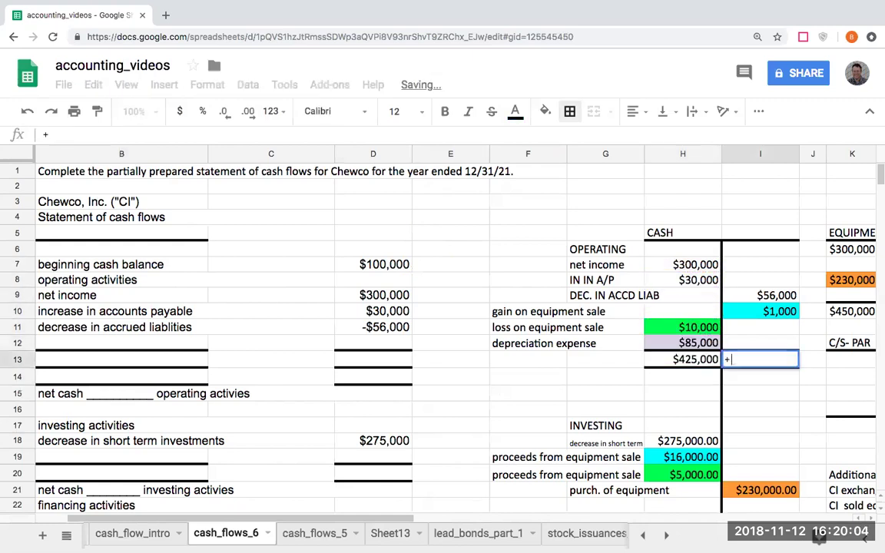
key(Up)
key(Up)
key(Up)
key(Up)
key(Up)
key(Down)
key(Return)
key(Up)
text(+I9)
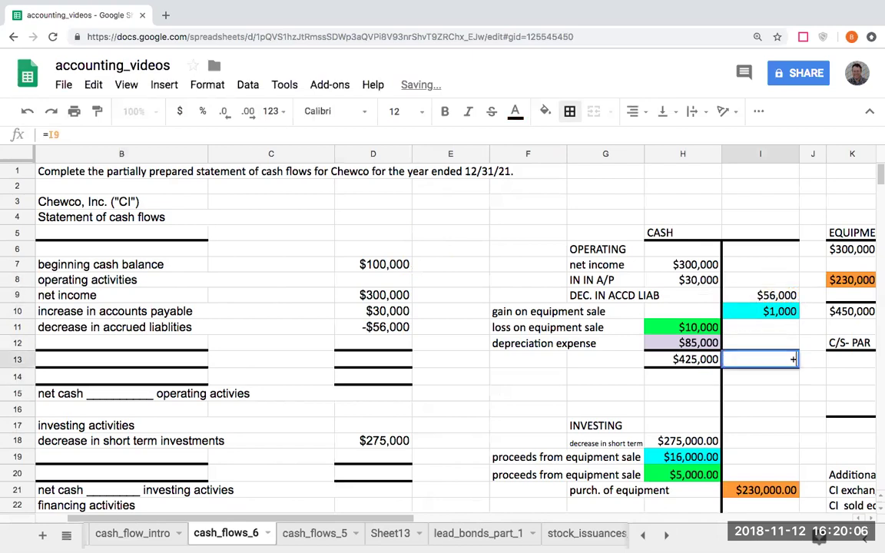
text(+)
key(Up)
key(Up)
key(Up)
key(Up)
text(+)
key(Up)
key(Up)
key(Up)
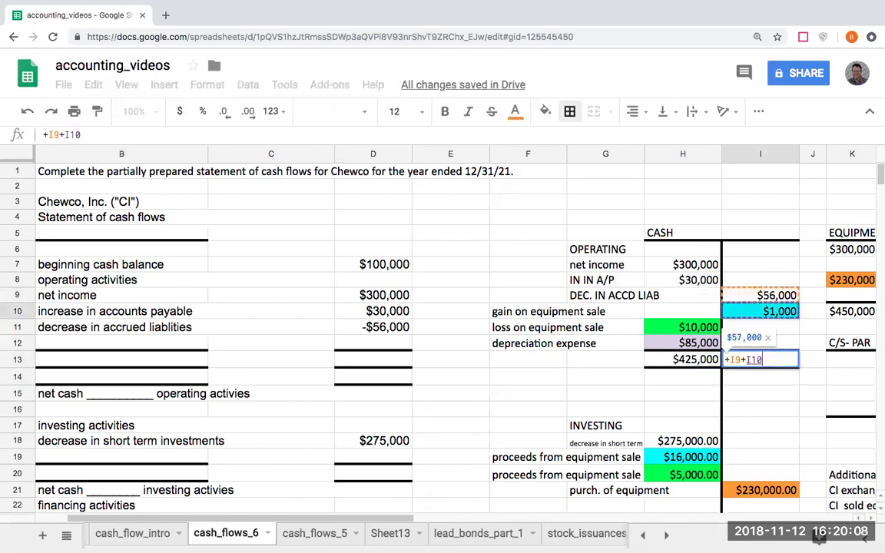
key(Return)
- Compute the net operating cash in H14 with the formula +H13-I13
key(Left)
text(+)
key(Up)
text(-)
key(Up)
key(Right)
key(Return)
- Label the net operating amount "net cash PROVIDED by op. act." in F14
key(Up)
key(Left)
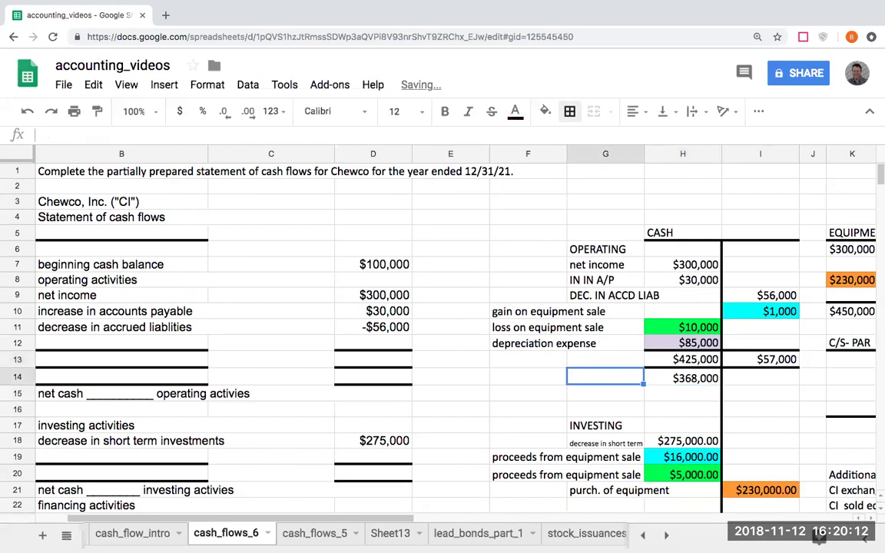
key(Left)
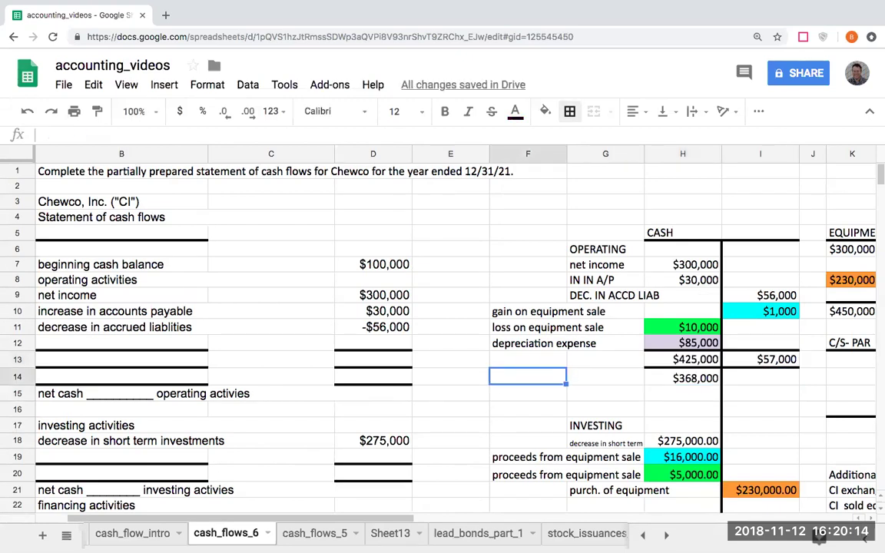
text(net cash pro)
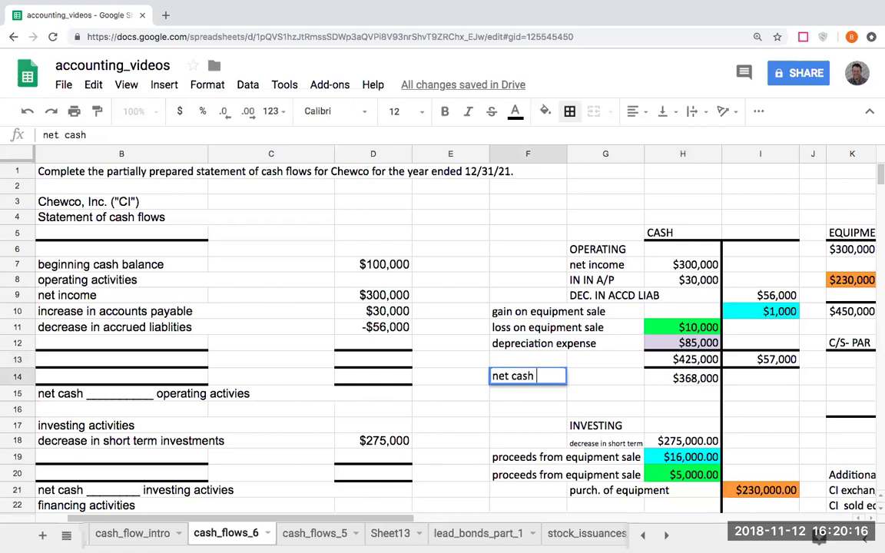
key(BackSpace)
key(BackSpace)
key(BackSpace)
text(PRO)
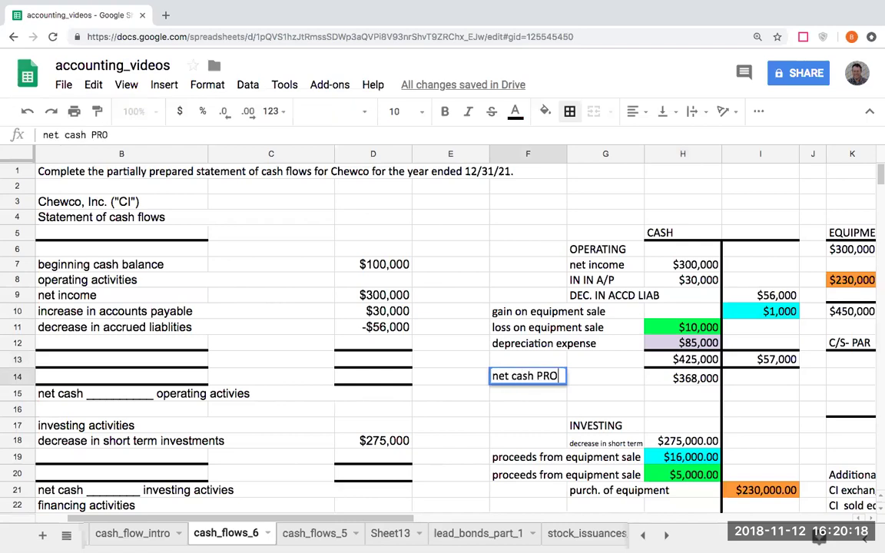
text(VIDED by op)
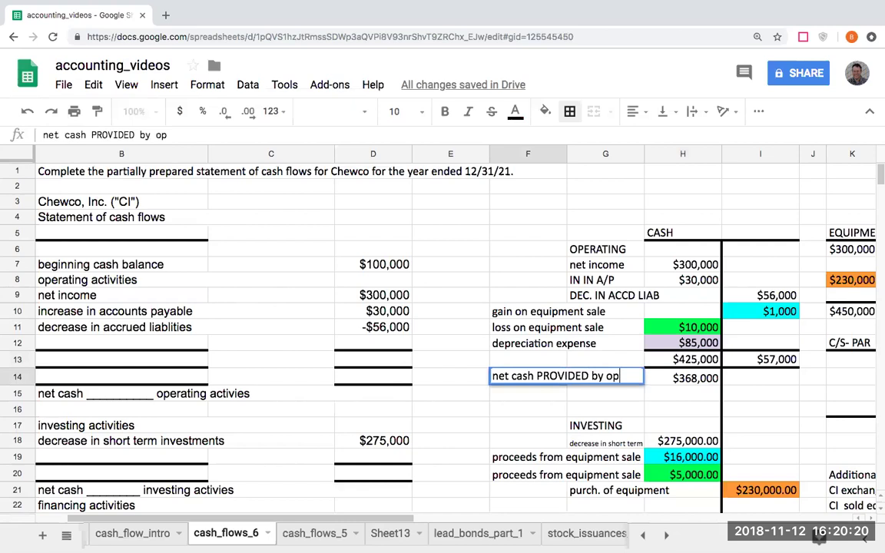
text(. act.)
key(Return)
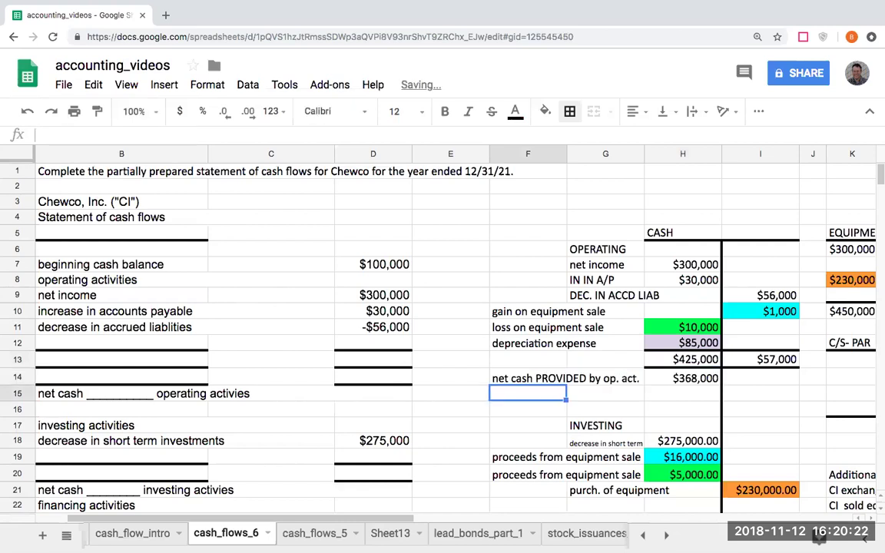
click(692, 378)
click(546, 380)
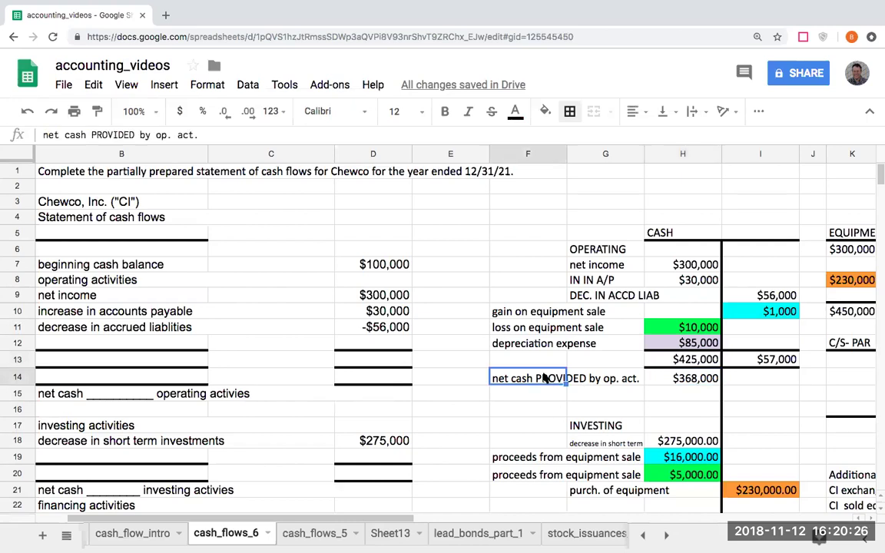
- Move the FINANCING heading and its repurchase of b/p entry down so the block starts at G27
scroll(544, 382, down, 2)
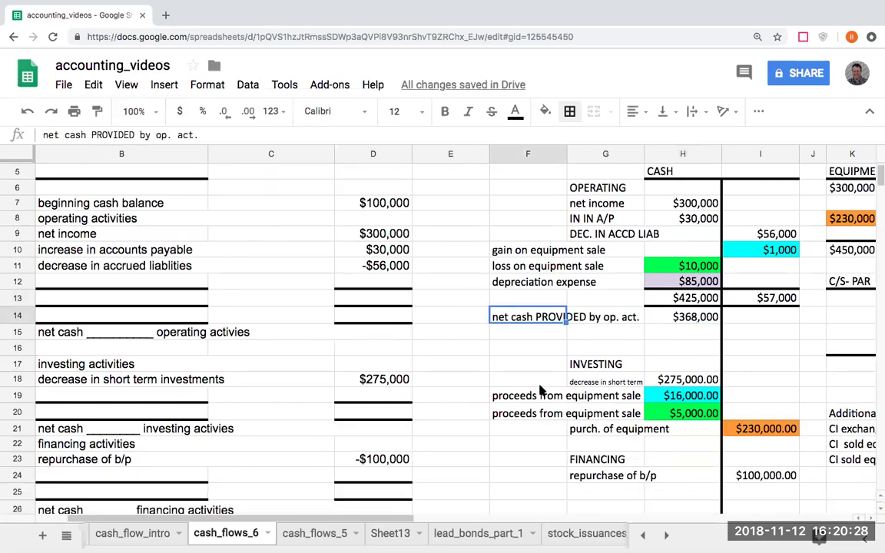
click(596, 427)
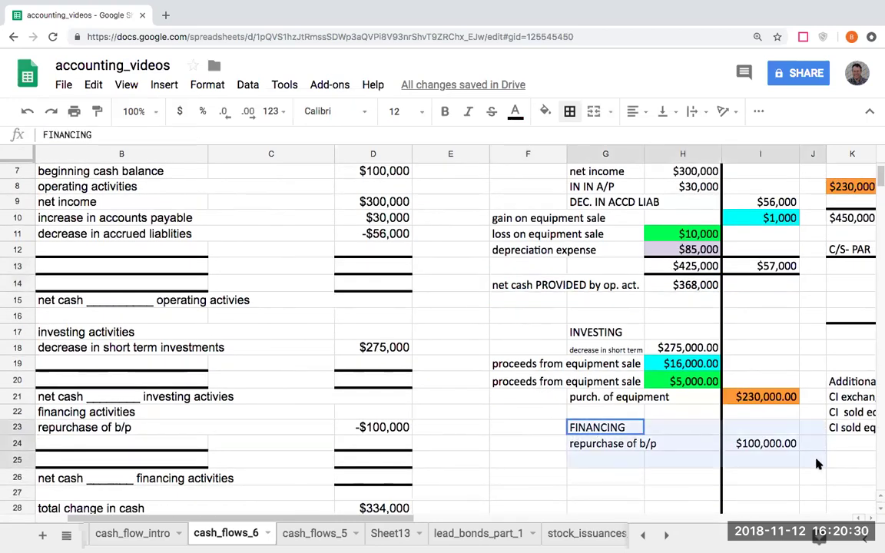
drag(656, 440, 768, 462)
key(ctrl+x)
click(607, 494)
key(ctrl+v)
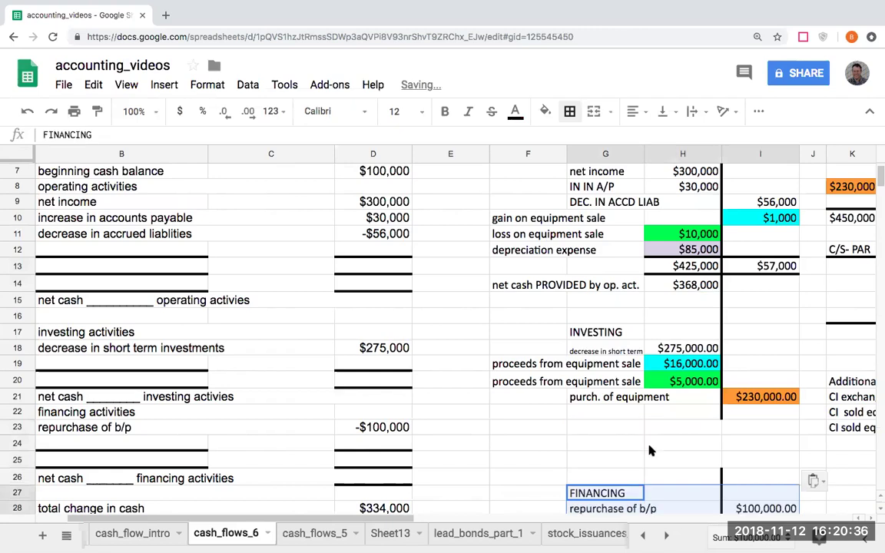
- Restore the CASH account's vertical centre line in rows 23 to 25 by copying the blank cells H26:I26 there
drag(696, 477, 736, 477)
key(ctrl+c)
drag(688, 427, 690, 462)
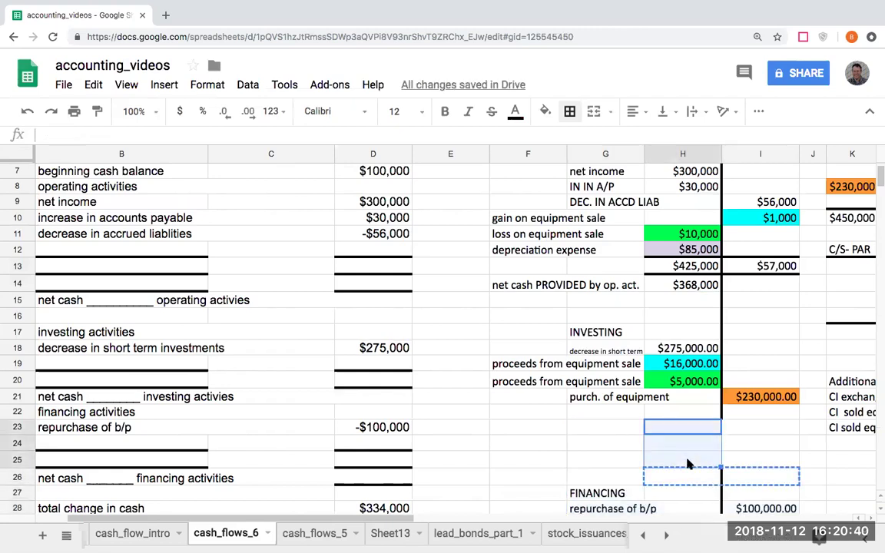
key(ctrl+v)
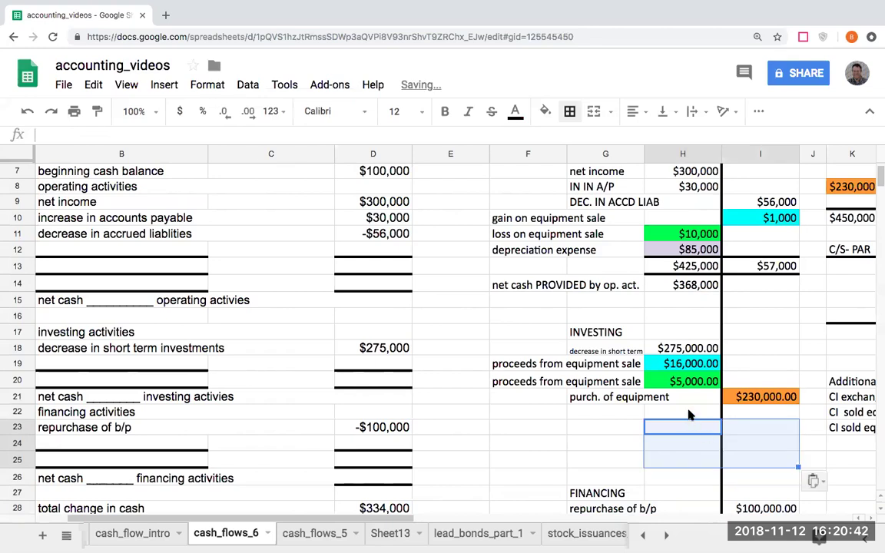
- Add top and bottom borders to H22:I22 as the investing subtotal row of CASH
click(682, 413)
drag(723, 413, 727, 412)
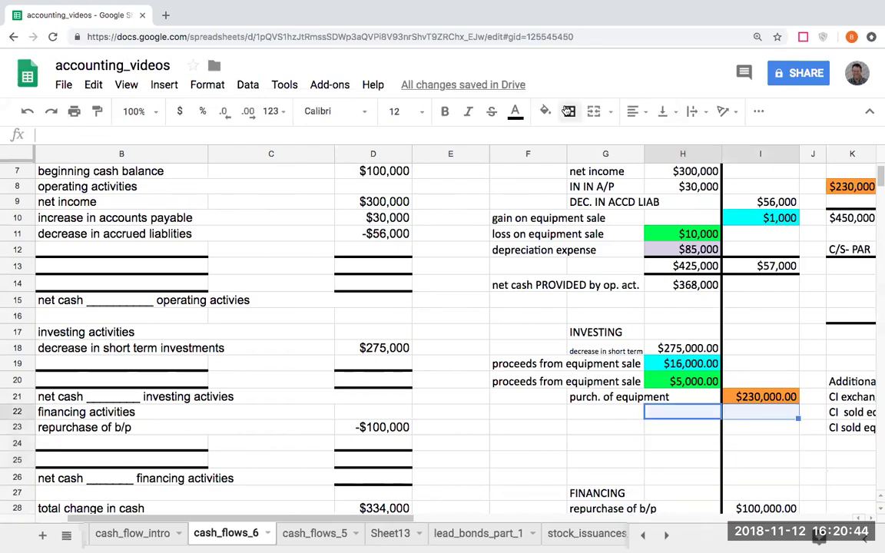
click(570, 112)
click(649, 169)
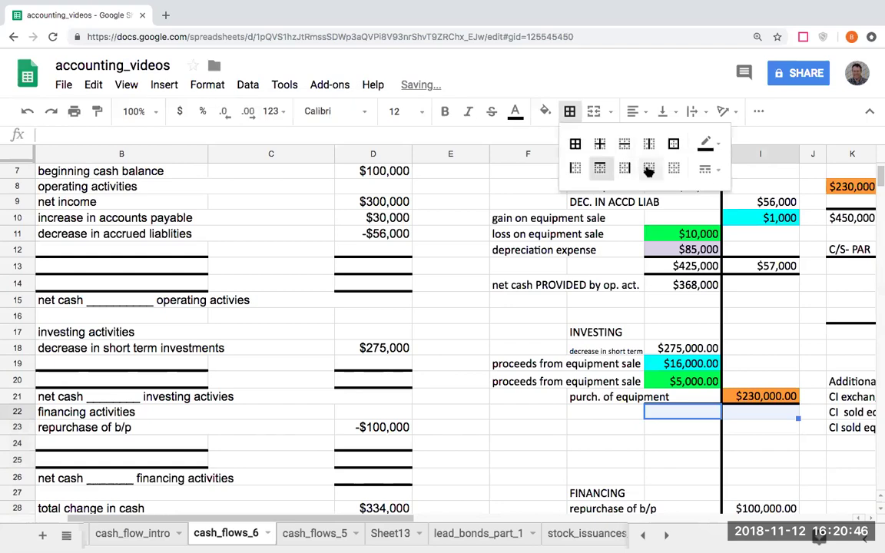
key(Escape)
- Total the investing debits of CASH in H22 with the formula +H18+H19+H20
text(+)
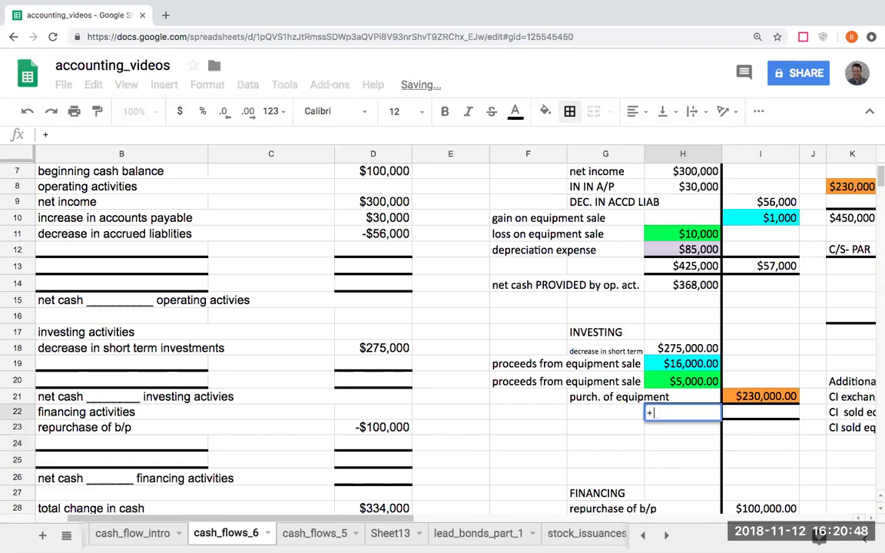
text(H18+)
key(Up)
key(Up)
key(Up)
text(+)
key(Up)
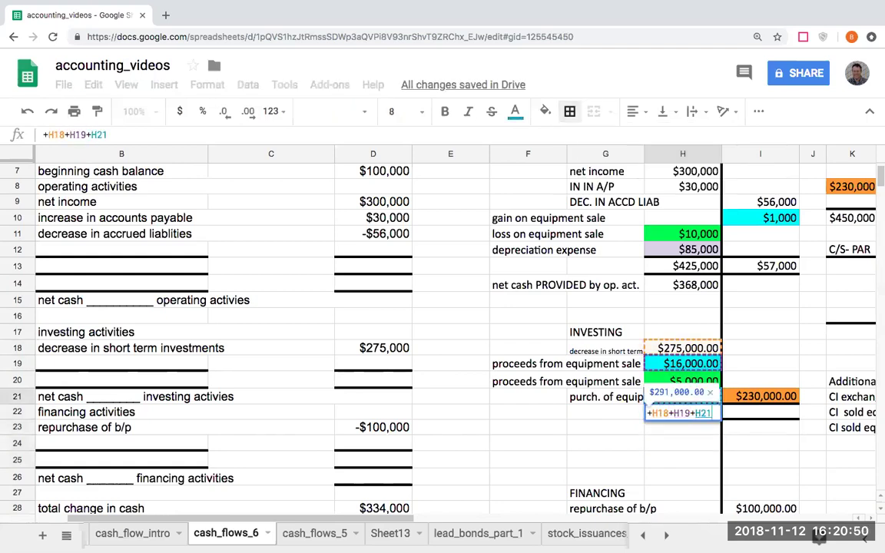
key(Return)
key(Up)
text(+H18+)
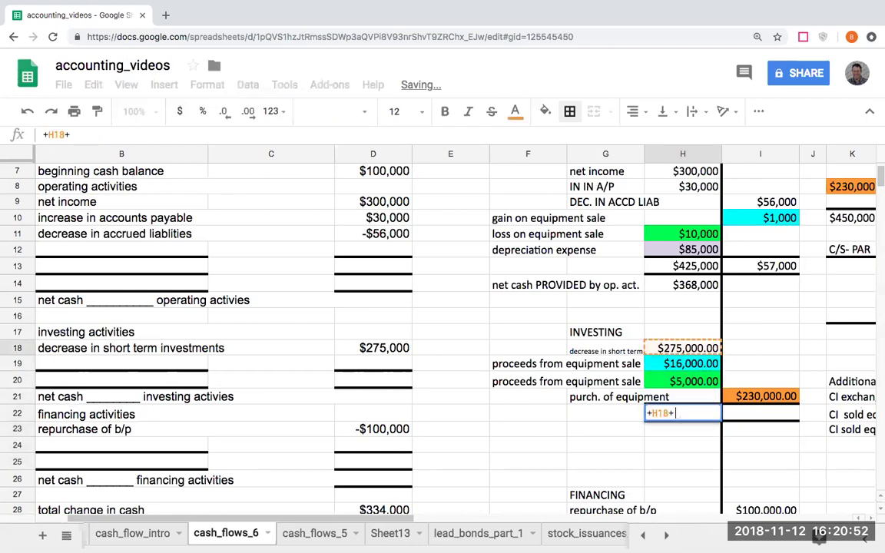
text(H19+H20)
key(Tab)
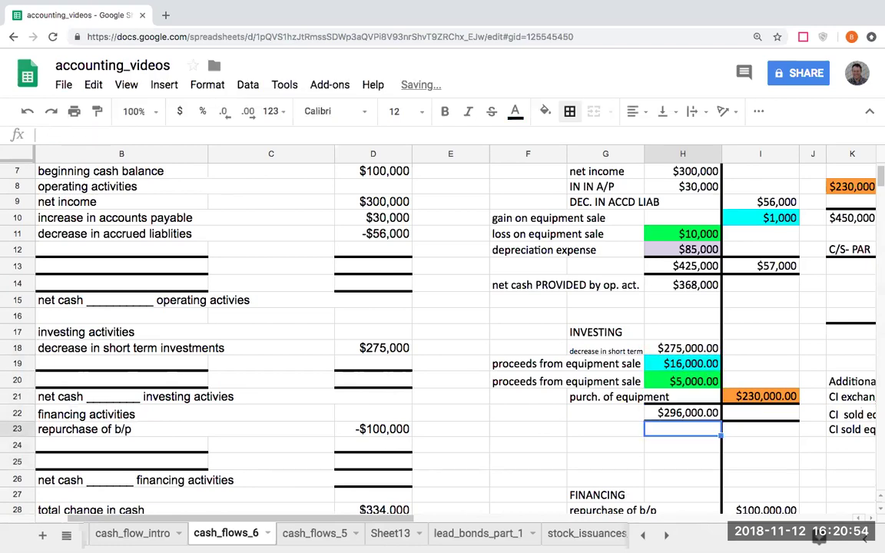
- Bring the investing credit into I22 with =I21 and compute net investing cash in H23 with +H22-I22
text(=I21)
key(Return)
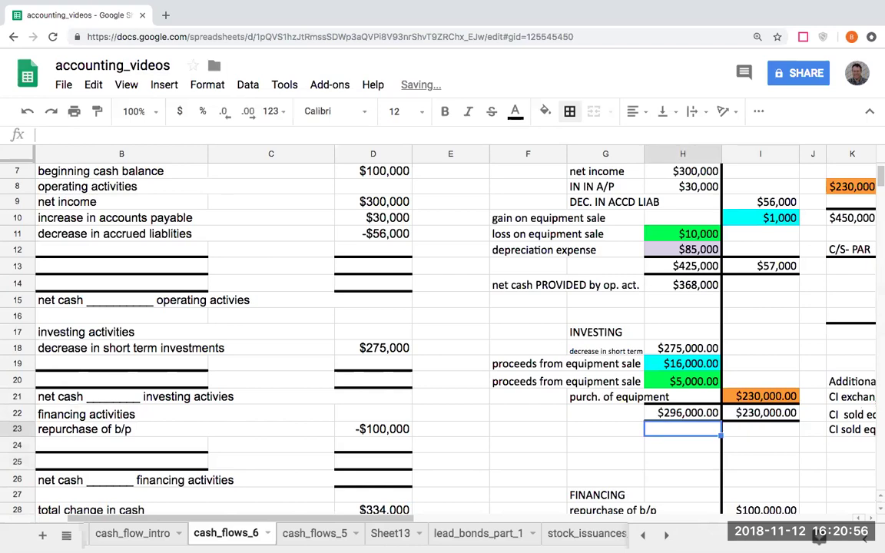
text(+H22-I22)
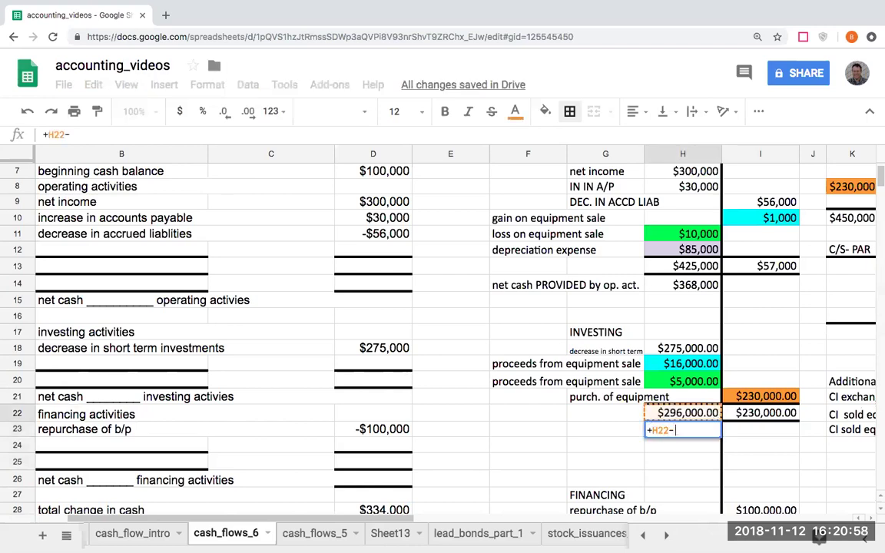
key(Return)
- Label the net investing amount "net cash PROVIDED by" in F23 and "investing activities" in F24
key(Up)
key(Left)
key(Left)
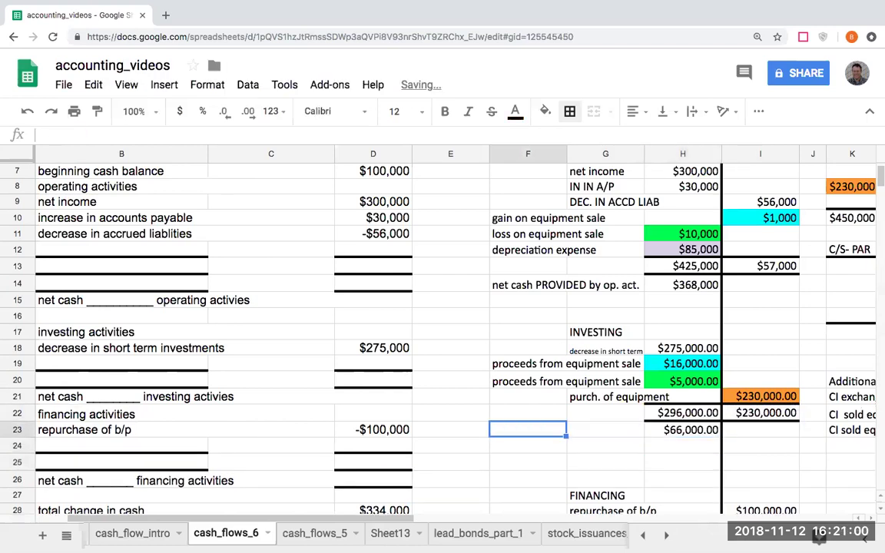
text(net cash )
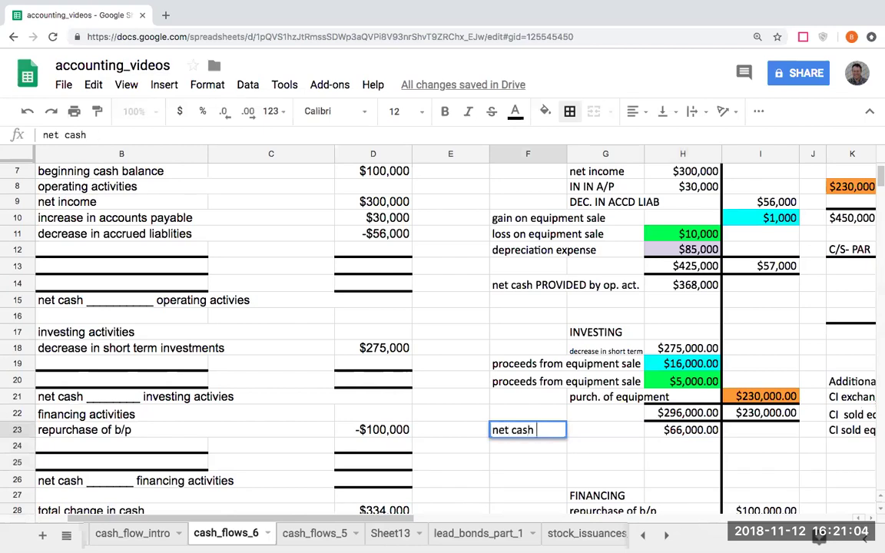
text(pPROVIDED by)
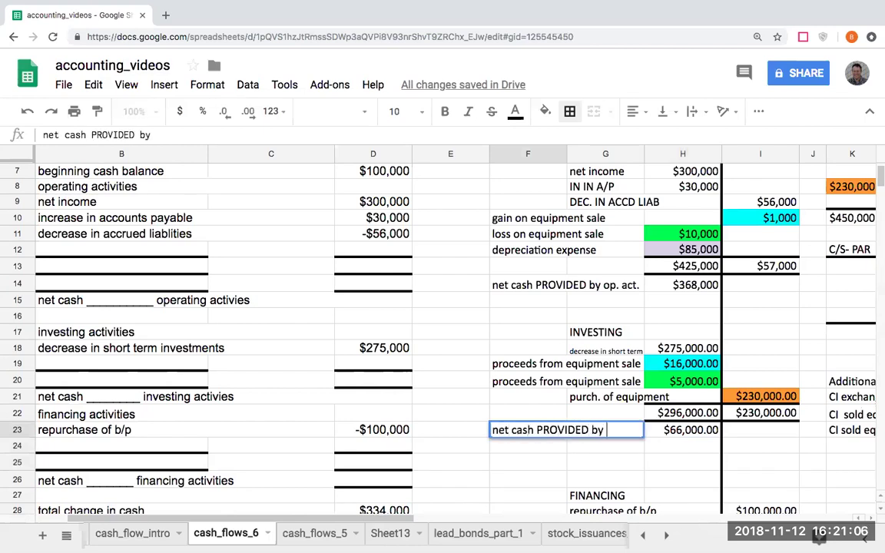
key(Return)
text(investing activities)
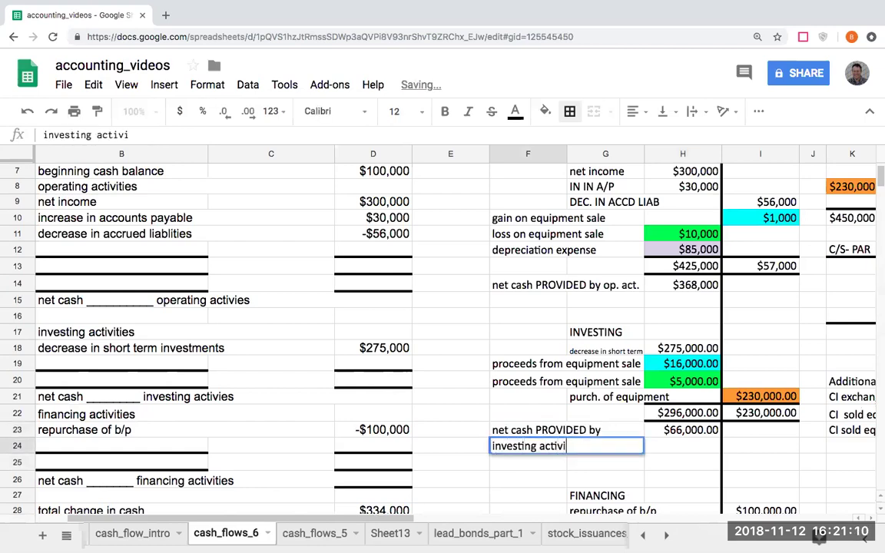
key(Return)
- Add top and bottom borders to H29:I29 as the financing subtotal row of CASH
key(Right)
key(Down)
key(Down)
key(Down)
key(Down)
key(Down)
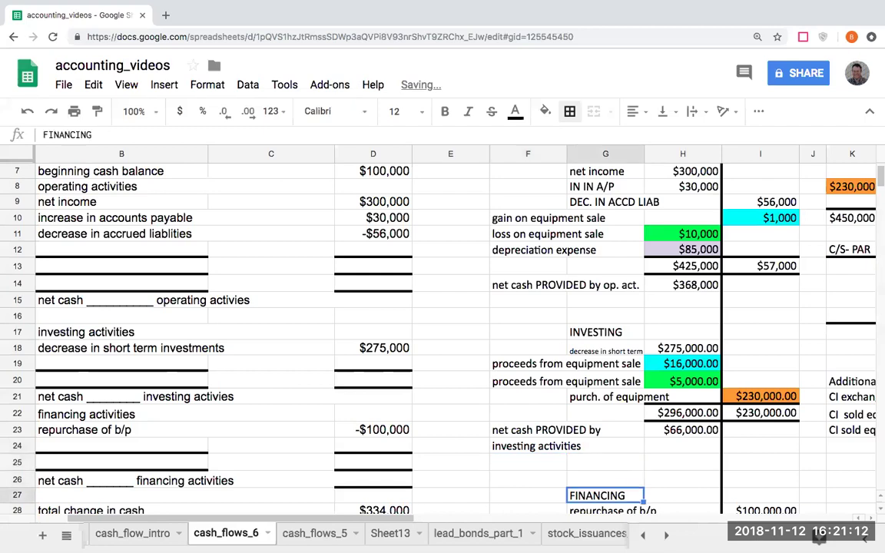
key(Up)
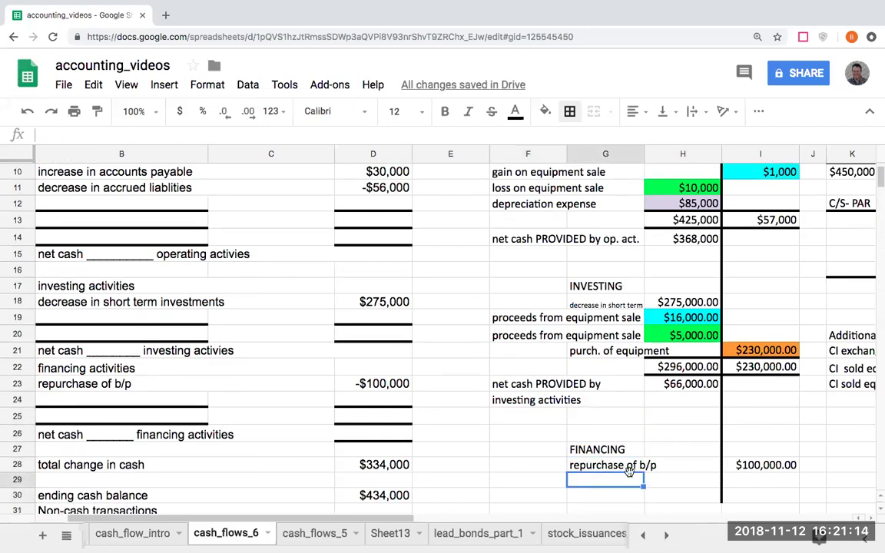
drag(705, 480, 761, 480)
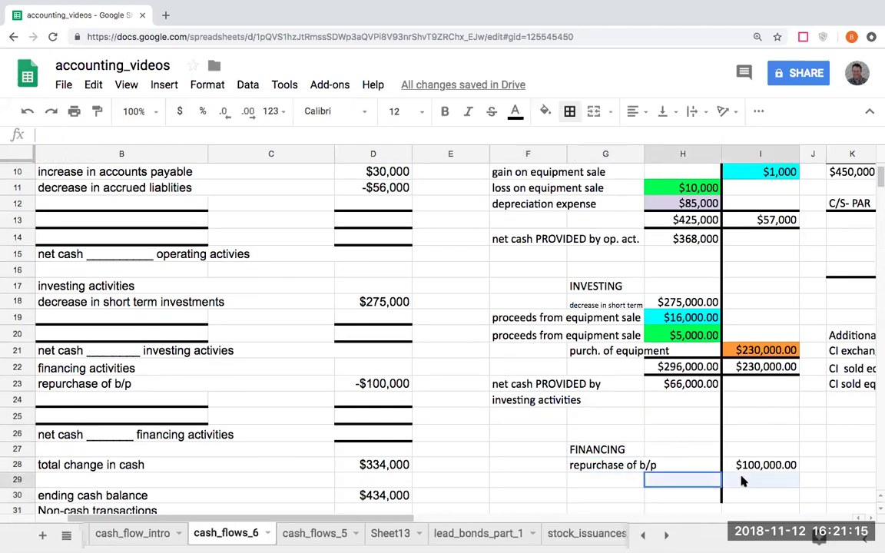
click(569, 111)
click(649, 169)
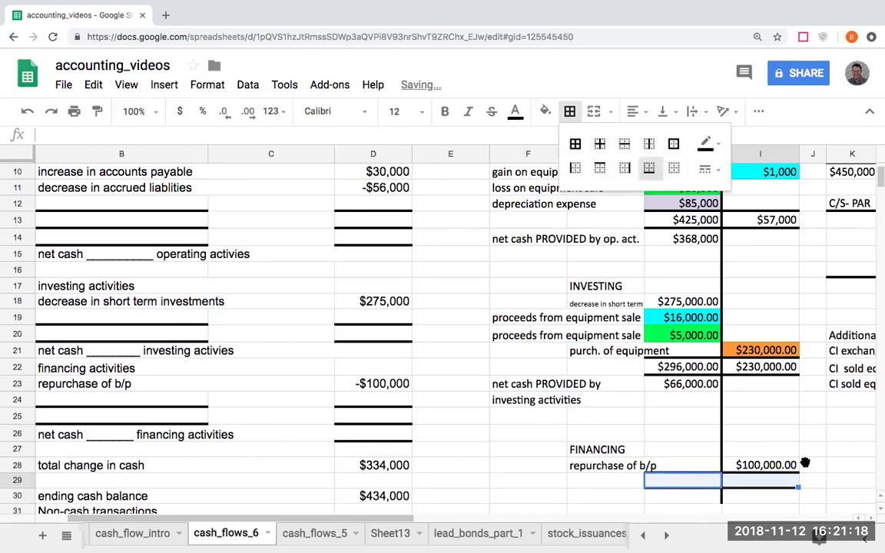
- Bring the repurchase of b/p credit into the financing subtotal cell I29 with the formula +I28
click(772, 482)
text(+)
key(Up)
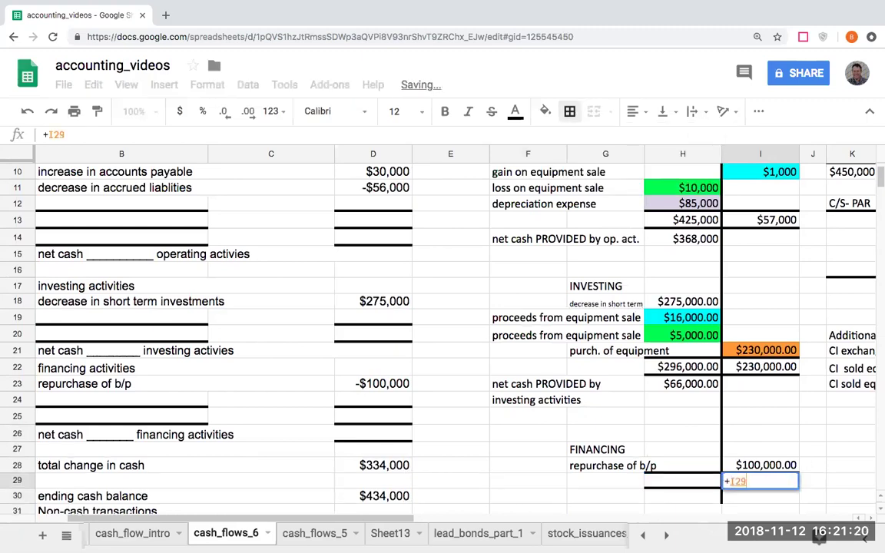
key(Return)
key(Up)
text(+)
key(Up)
key(Return)
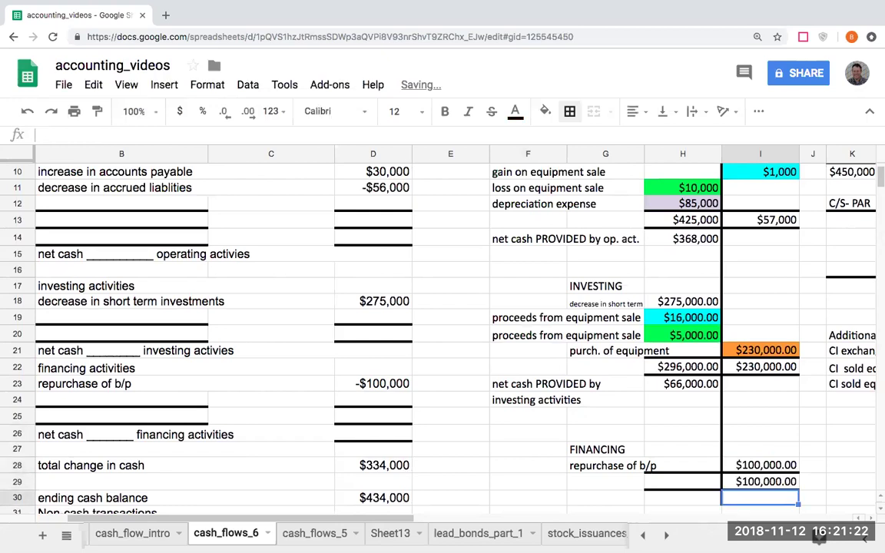
- Carry the financing subtotal down to I30 as the net financing amount with the formula +I29, then select F30
text(+)
key(Up)
key(Return)
key(Left)
key(Left)
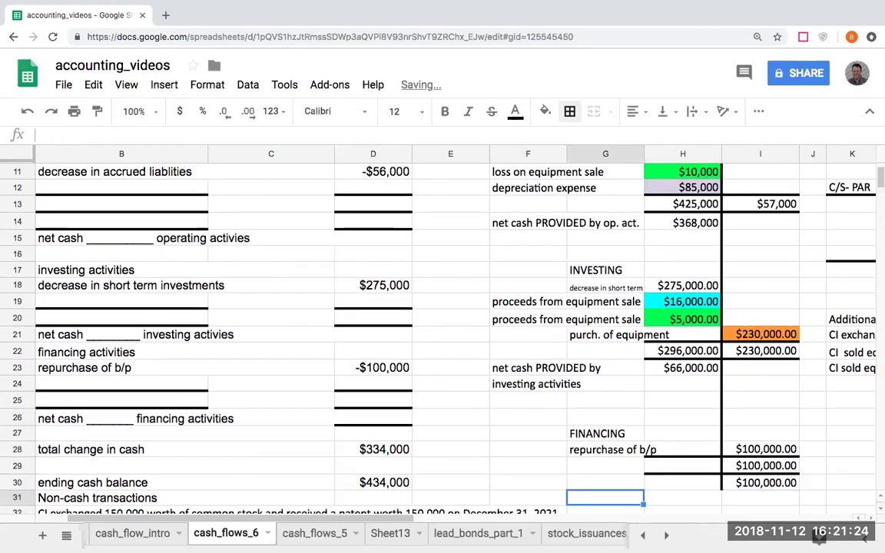
key(Up)
key(Left)
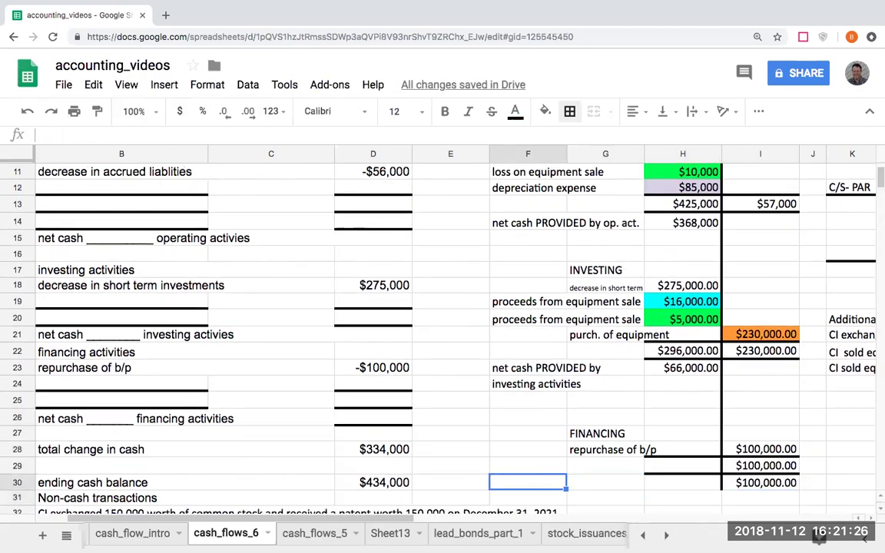
- Label the net financing amount in F30 of CASH "net cash used i investing actvities"
text(net cash use)
text(d in )
text( i)
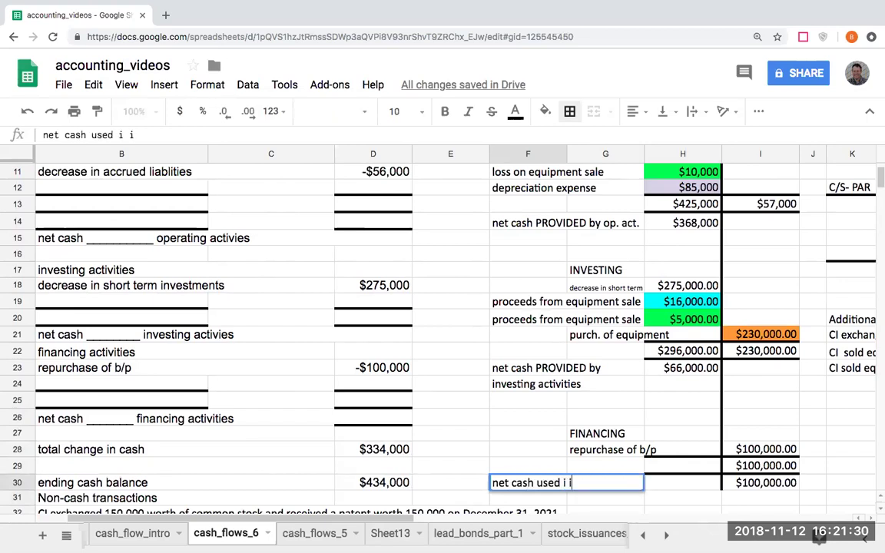
text(nvesting actvities)
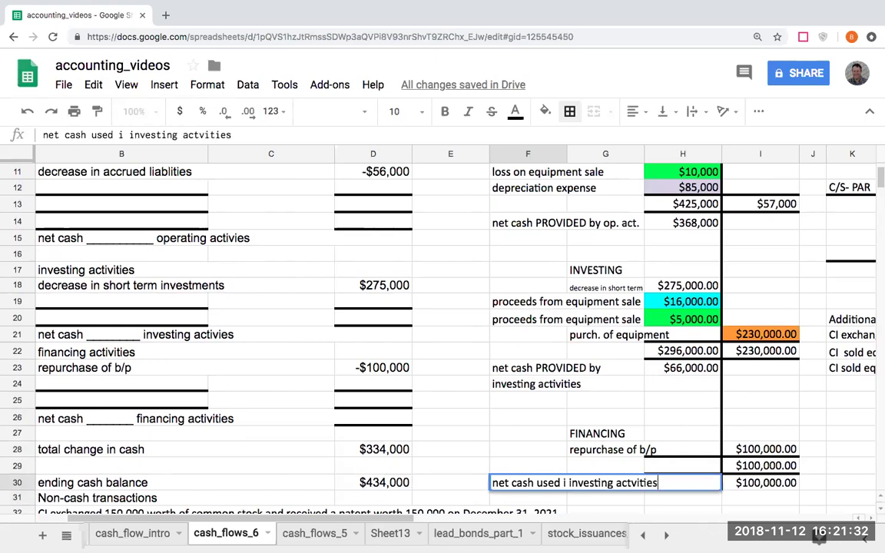
key(Return)
- Compute the total change in cash in H31 by netting the three section totals with the formula +H14+H23-I30
click(683, 511)
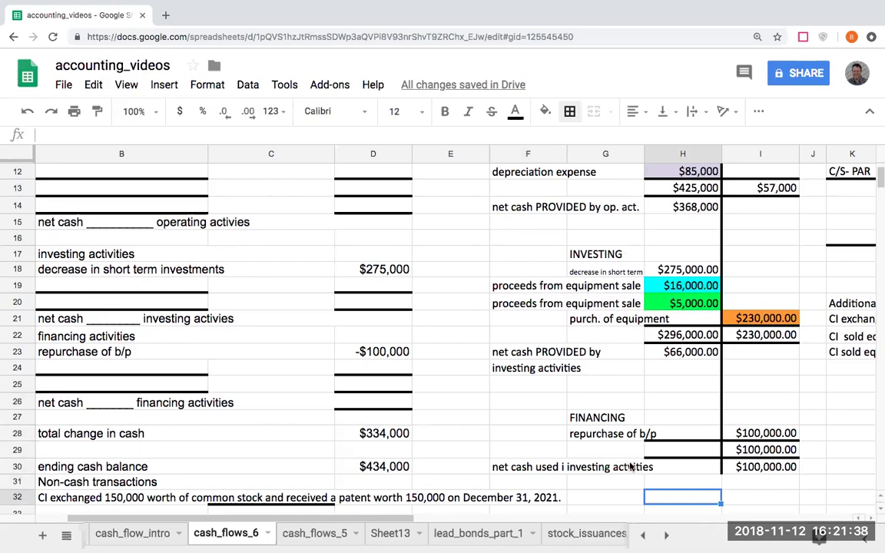
click(386, 436)
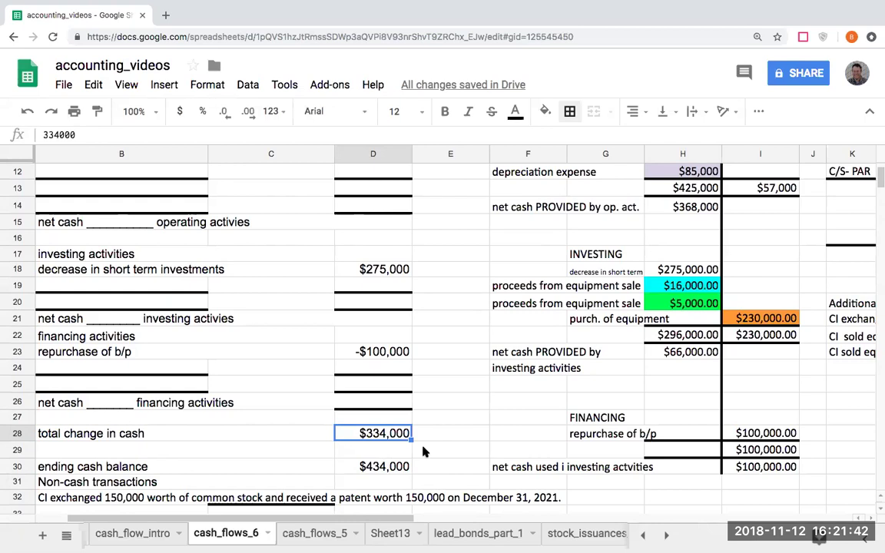
click(697, 489)
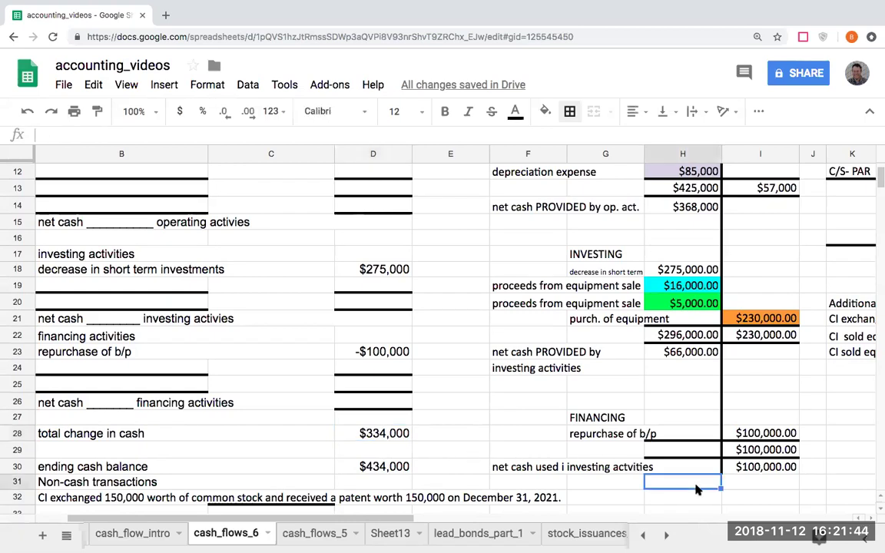
text(+)
click(689, 214)
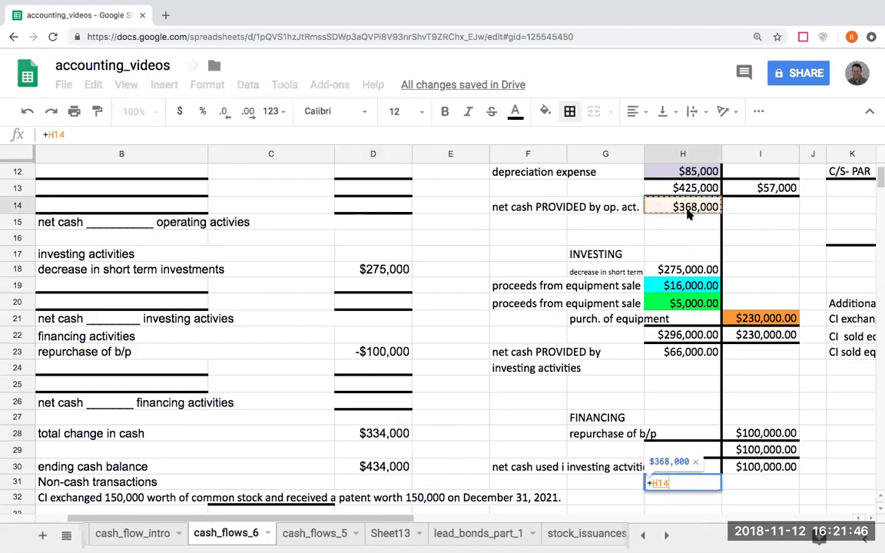
text(+)
click(683, 355)
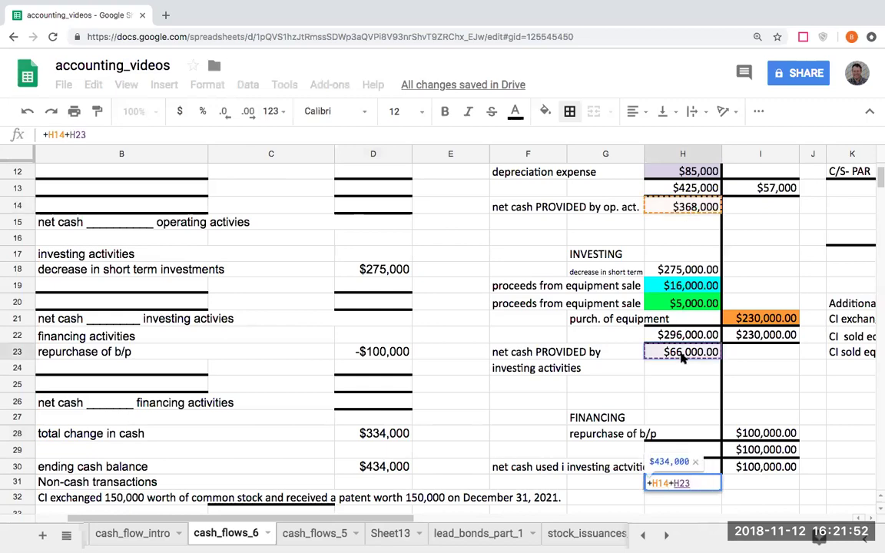
text(-)
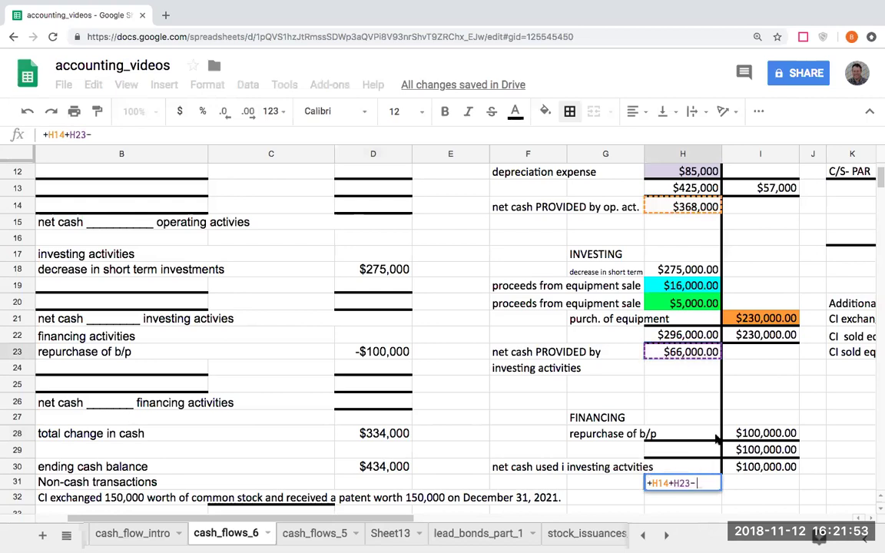
click(763, 470)
key(Return)
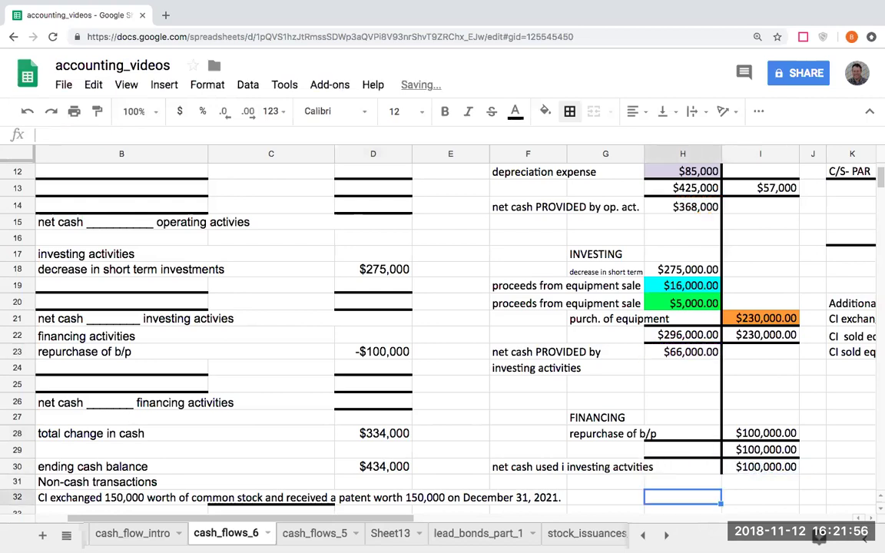
- Correct the net financing label in F30 to "net cash used in financing act." and select H31
click(518, 470)
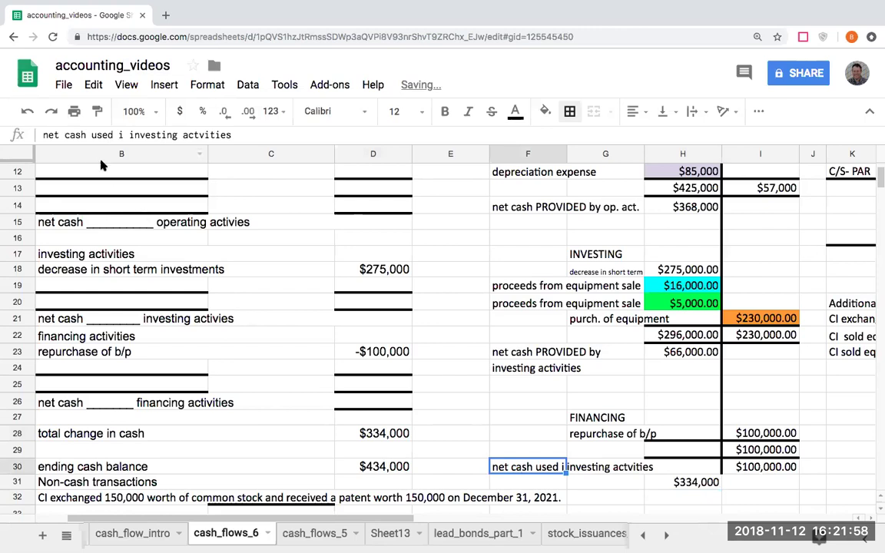
click(111, 135)
drag(129, 135, 232, 137)
key(BackSpace)
key(BackSpace)
key(BackSpace)
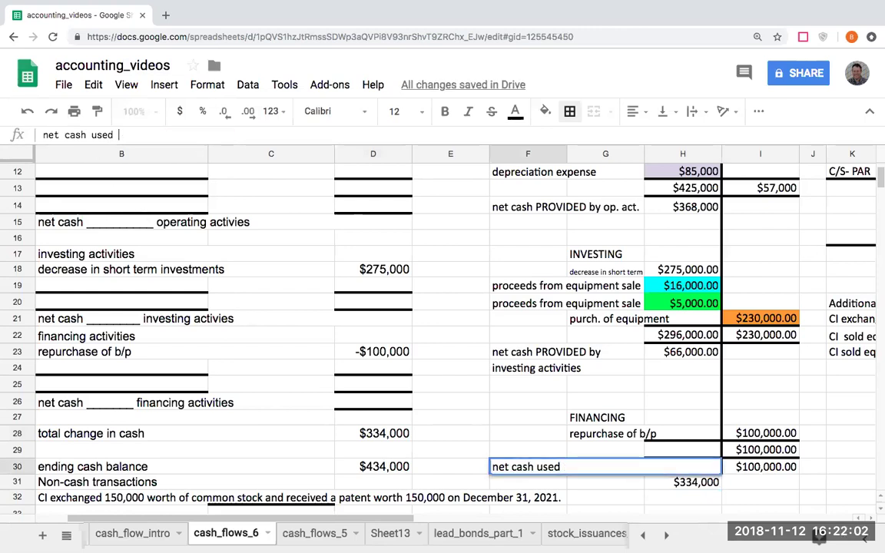
text(in financing act.)
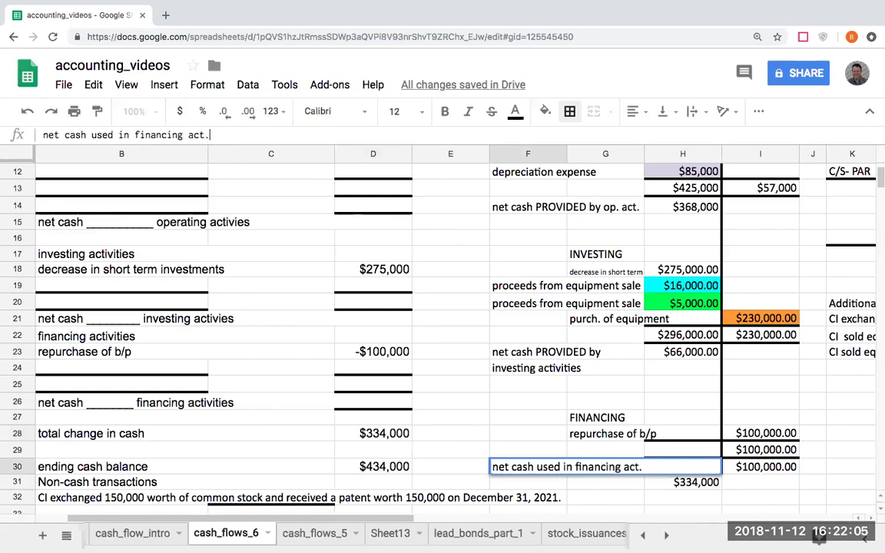
key(Return)
key(Up)
key(Right)
key(Right)
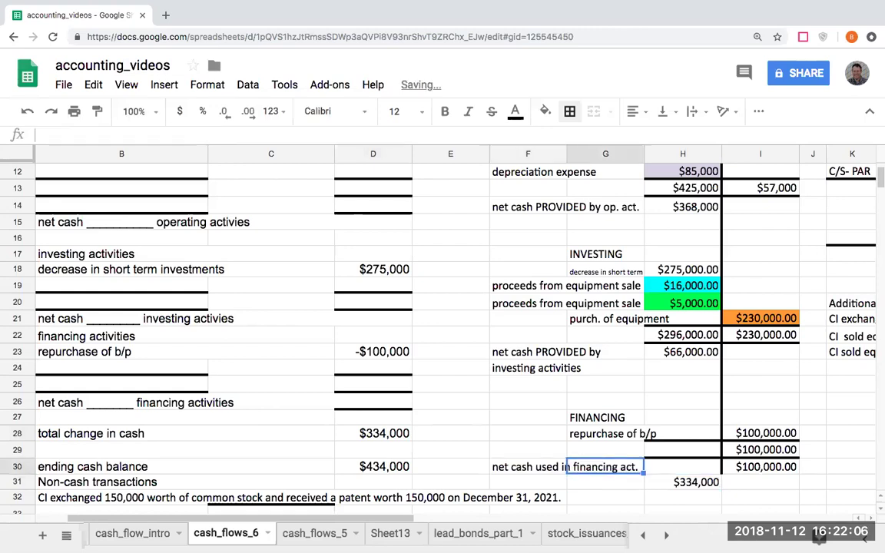
key(Down)
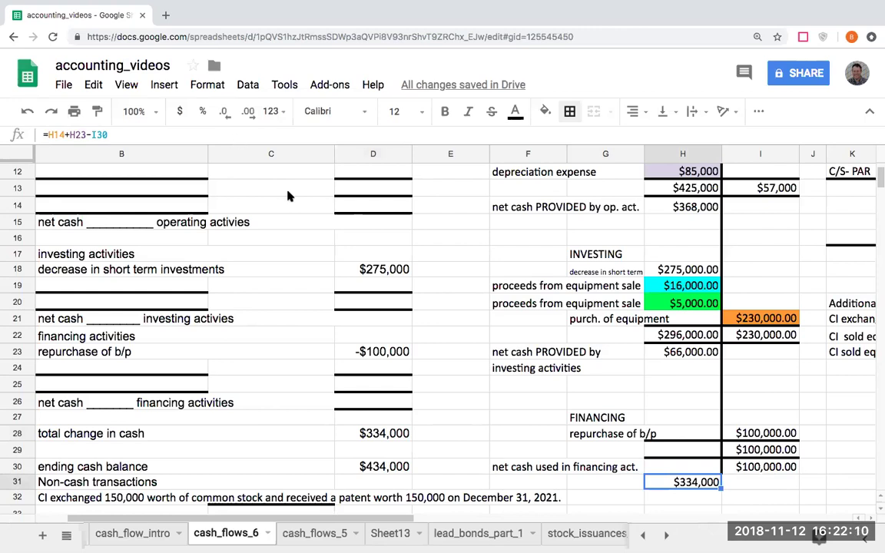
- Fill the blank period line of the statement heading in B5 with "For the year ended 12/31/21"
scroll(447, 283, down, 4)
scroll(447, 283, up, 8)
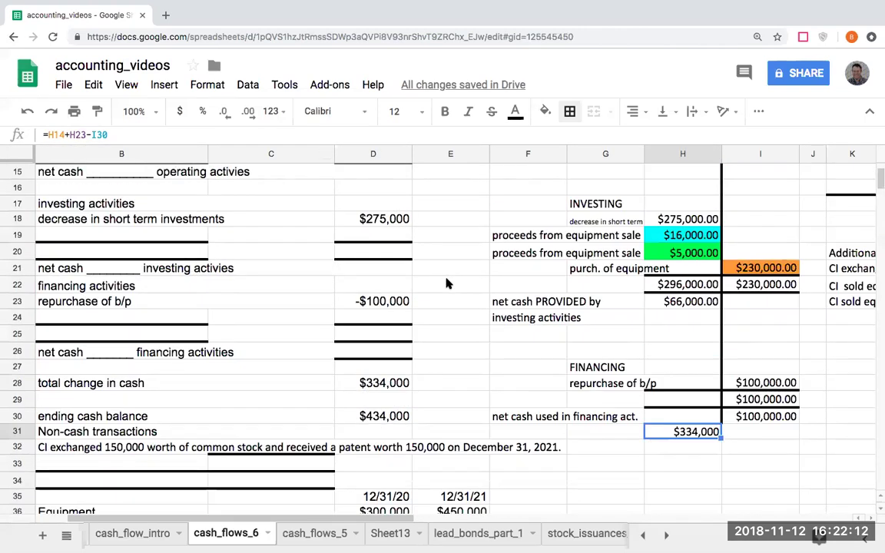
click(450, 311)
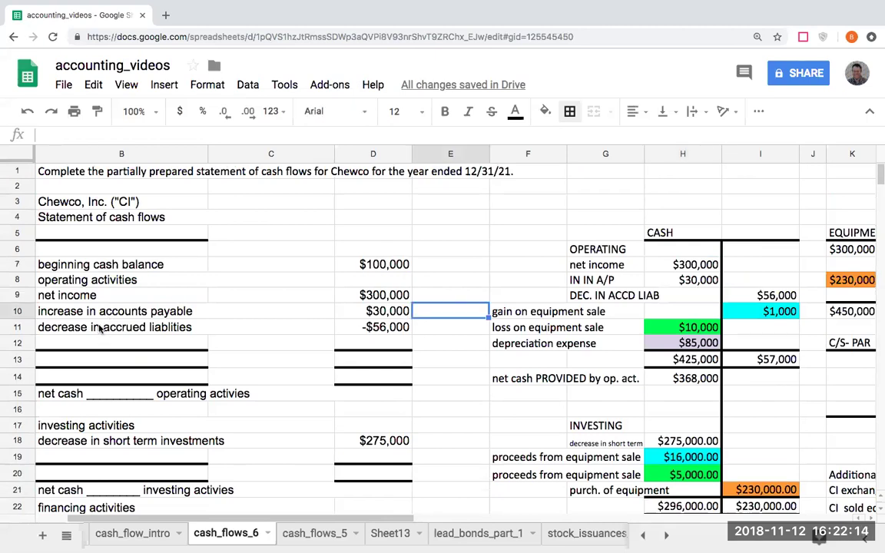
click(57, 345)
scroll(443, 331, left, 2)
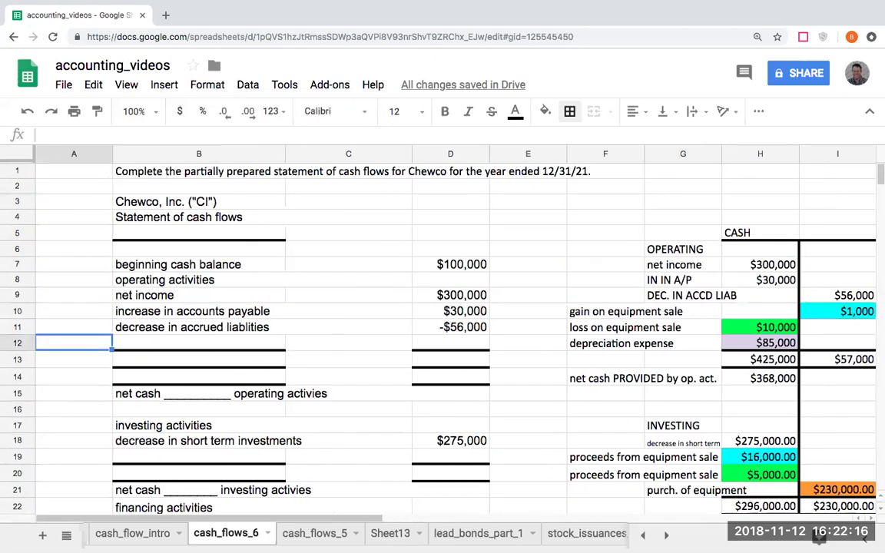
key(Up)
key(Up)
key(Up)
key(Up)
key(Up)
key(Up)
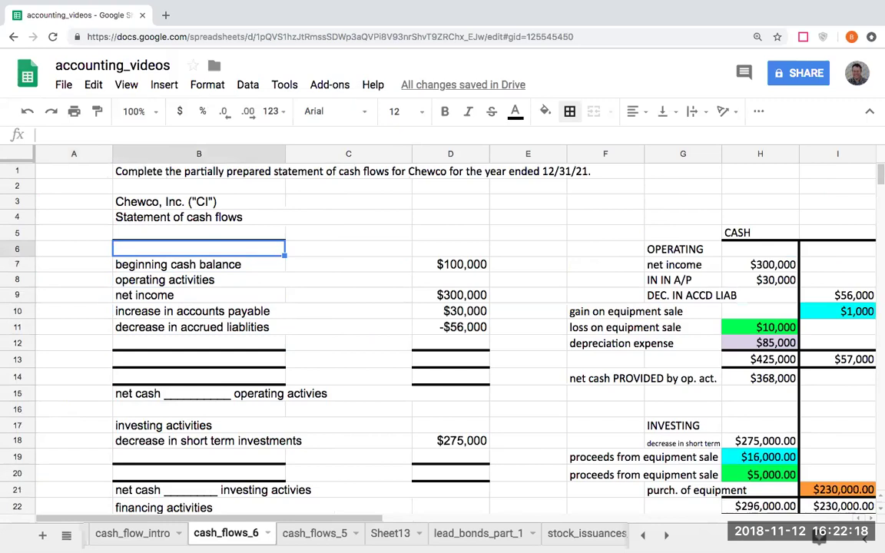
key(Up)
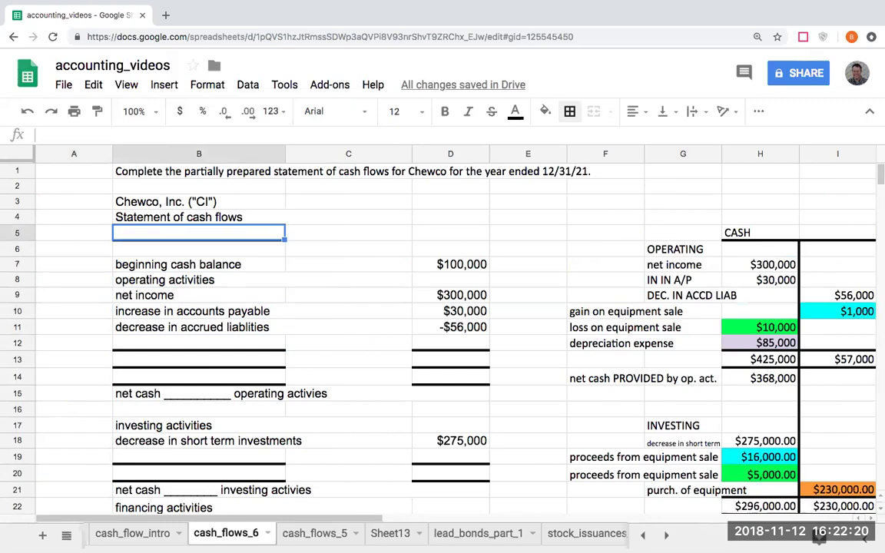
key(Up)
key(Down)
text(F)
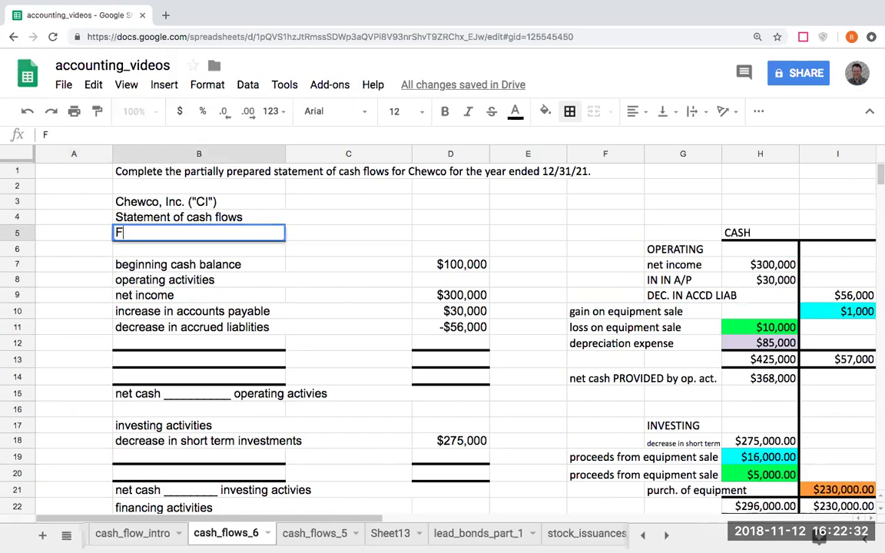
text(or the year end)
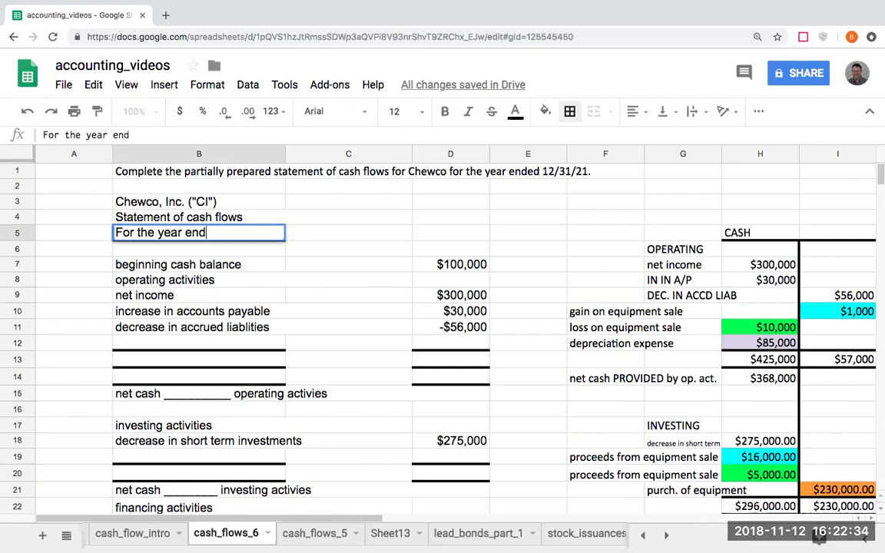
text(ed 12/31/21)
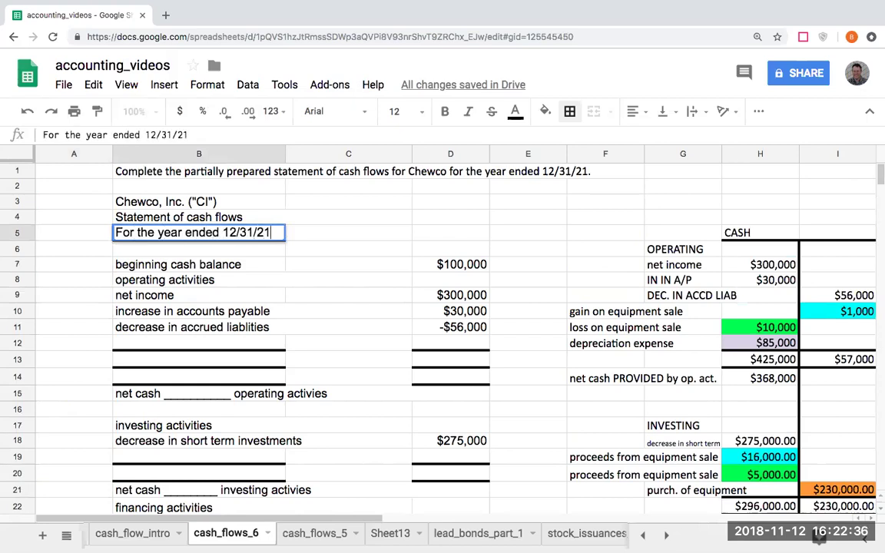
key(Return)
- Fill the first blank operating line label in B12 by linking it to the gain on equipment sale label in F10
key(Down)
key(Down)
key(Down)
key(Down)
key(Down)
key(Down)
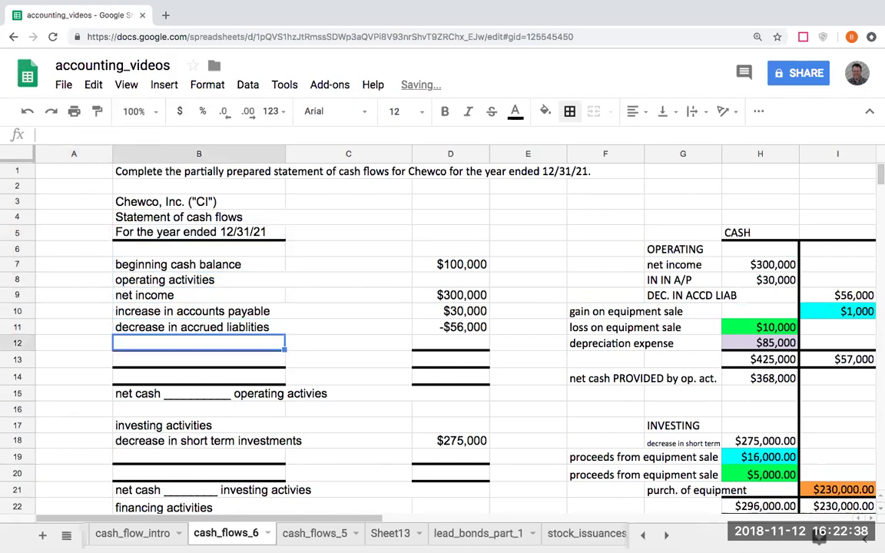
key(Up)
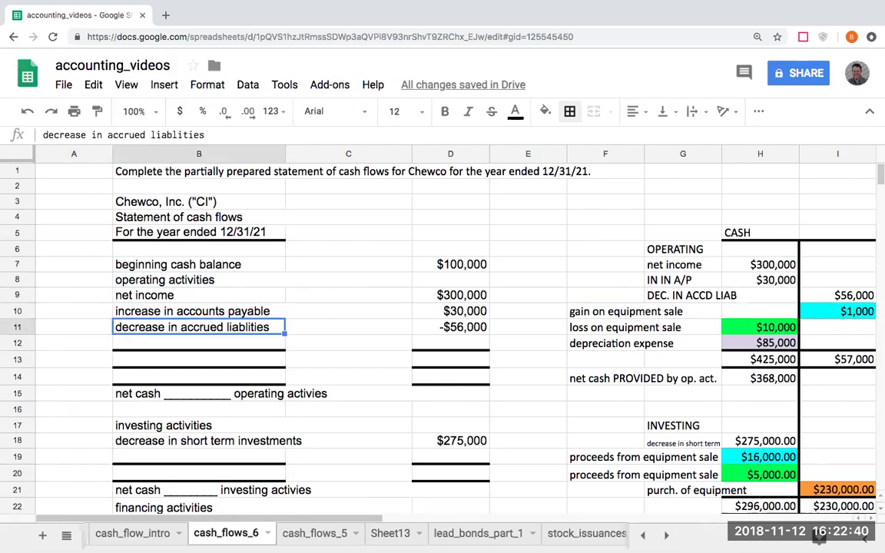
key(Right)
key(Right)
key(Right)
key(Up)
key(Up)
key(Left)
key(Down)
key(Down)
key(Left)
key(Left)
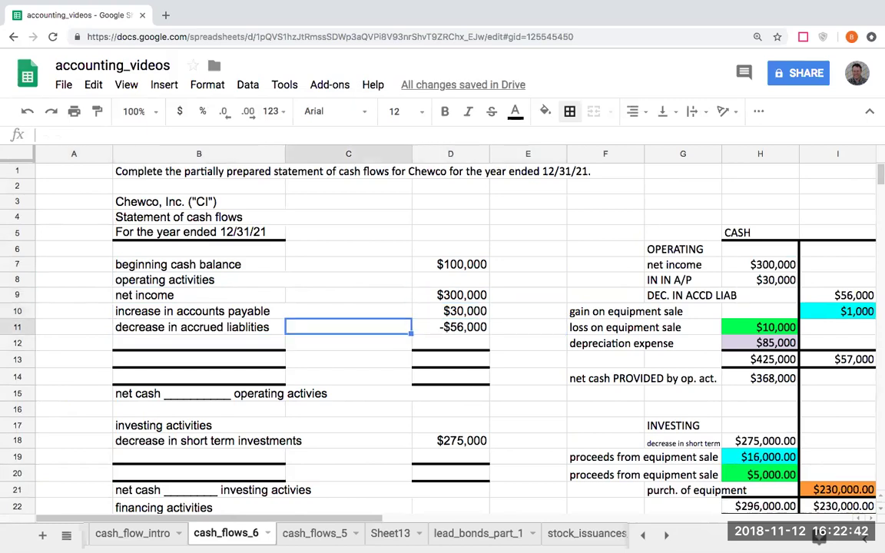
key(Down)
text(+)
key(Right)
key(Right)
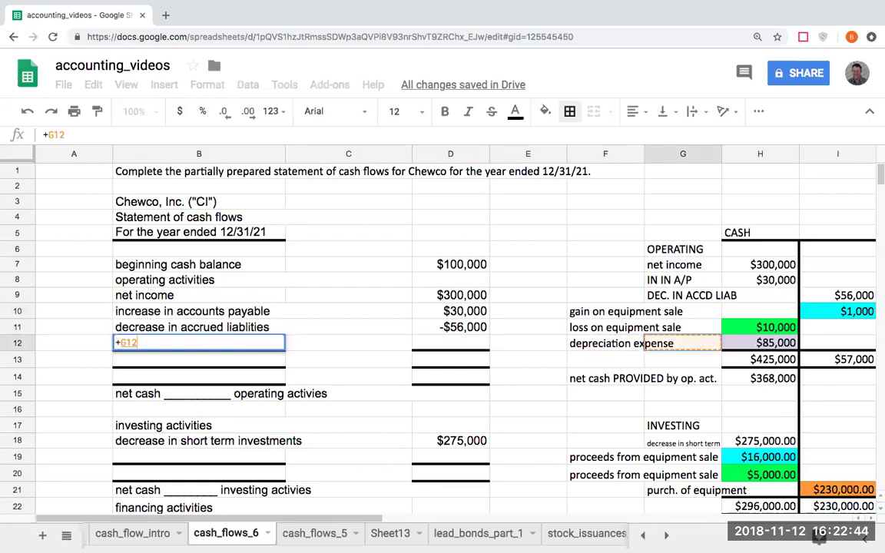
click(605, 311)
key(Return)
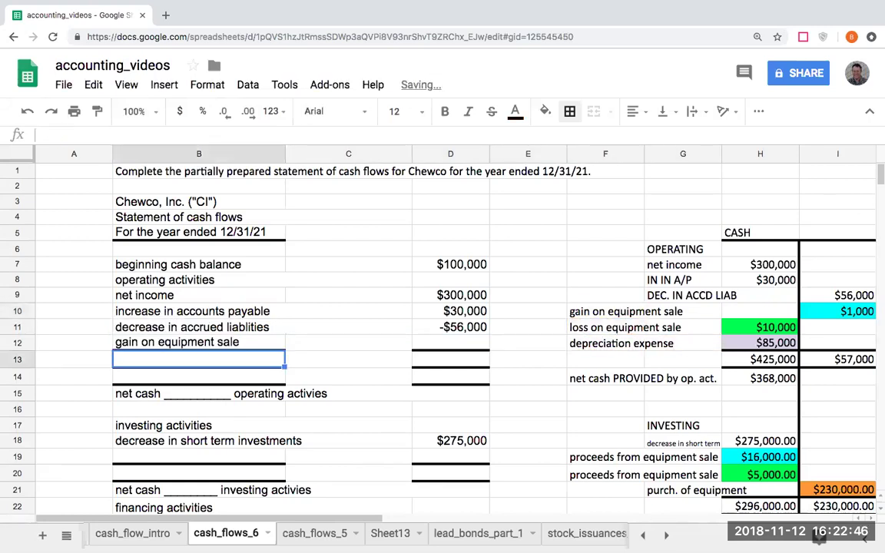
- Enter the gain on equipment sale as a negative amount in D12 with the formula =-I10
key(Right)
key(Right)
key(Right)
key(Left)
key(Up)
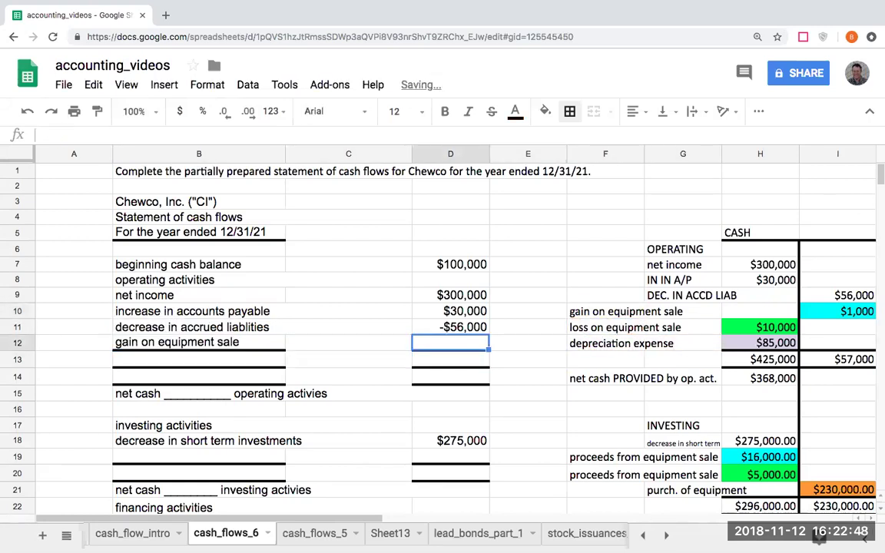
text(=-)
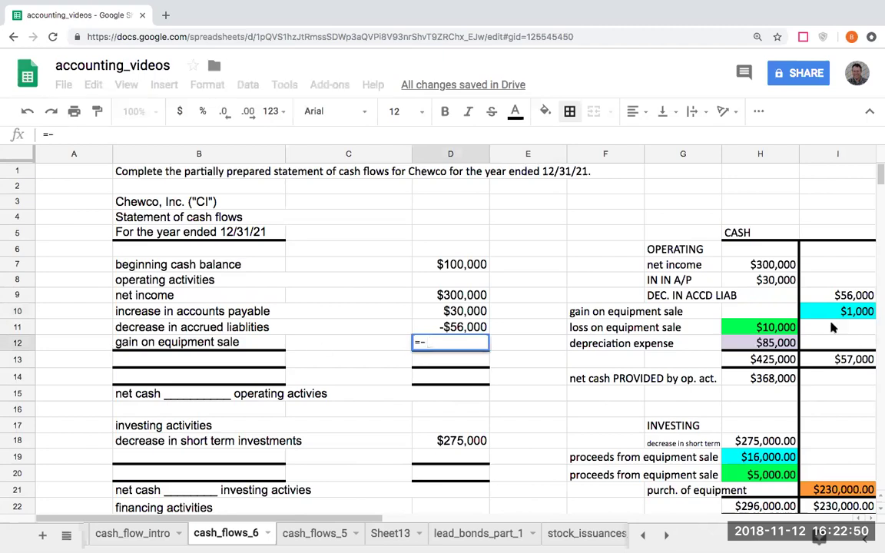
click(831, 318)
key(Return)
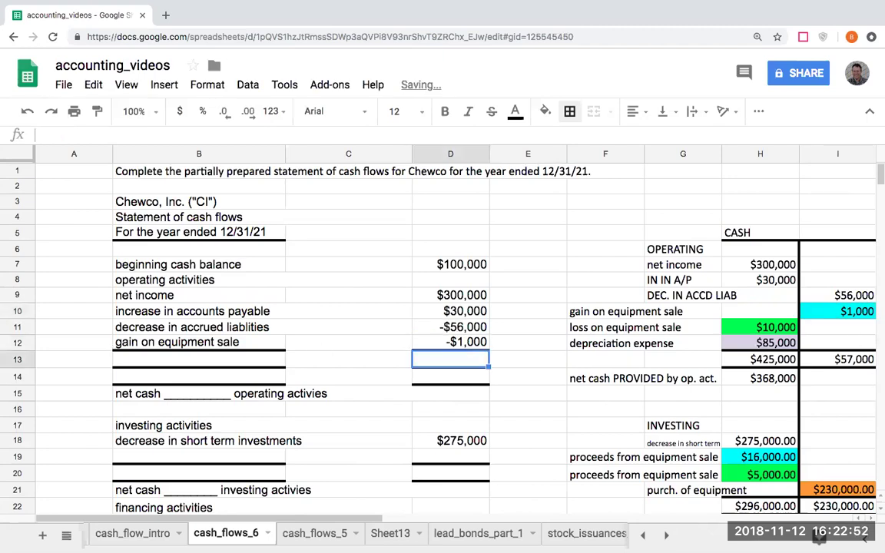
- Fill the operating line label in B13 by linking it to the loss on equipment sale label with +F11
key(Left)
key(Left)
text(+)
key(Right)
key(Right)
key(Right)
key(Right)
key(Up)
key(Up)
key(Return)
- Bring the loss on equipment sale amount into D13 with the formula +H11
key(Up)
key(Right)
key(Right)
text(+)
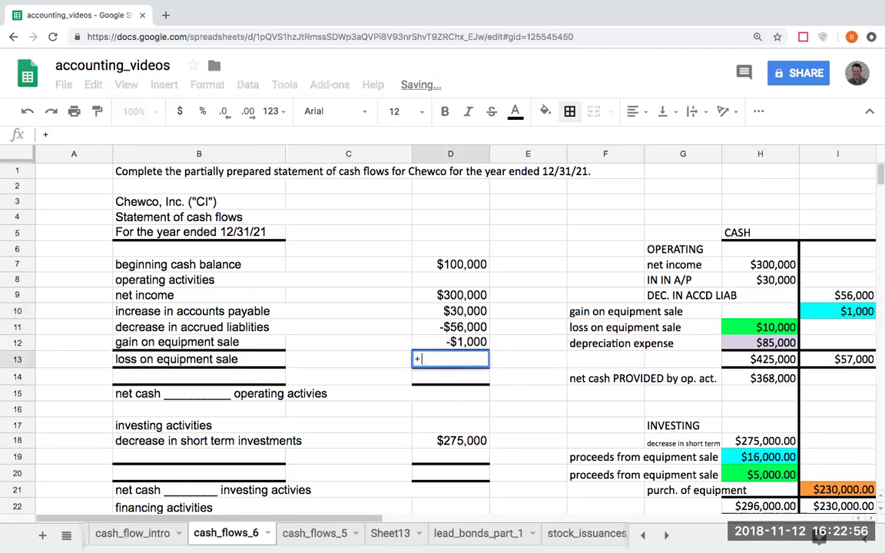
key(Right)
key(Right)
key(Right)
key(Right)
key(Up)
key(Up)
key(Return)
- Fill the operating line label in B14 by linking it to the depreciation expense label with +F12
key(Left)
key(Left)
key(Left)
key(Right)
text(+)
click(573, 377)
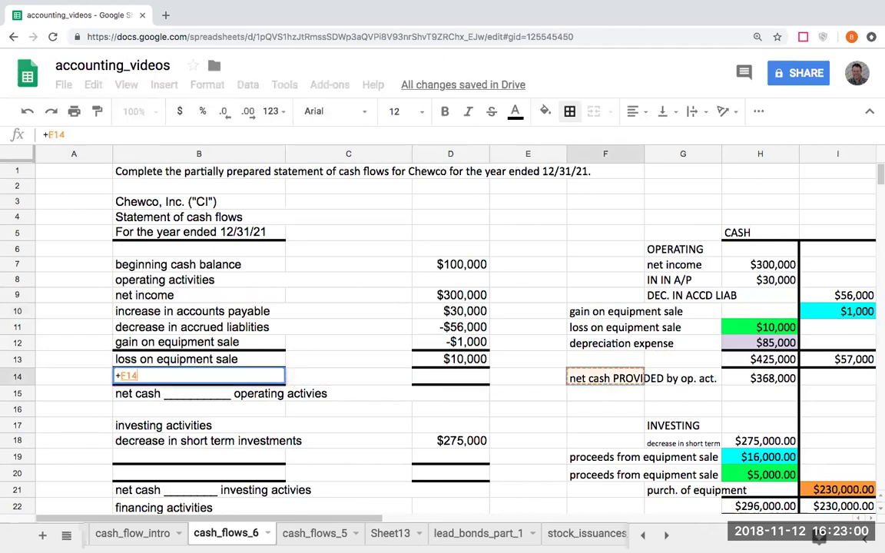
click(573, 343)
key(Return)
- Bring the depreciation expense amount into D14 with the formula +H12, then select B15
key(Right)
key(Right)
key(Up)
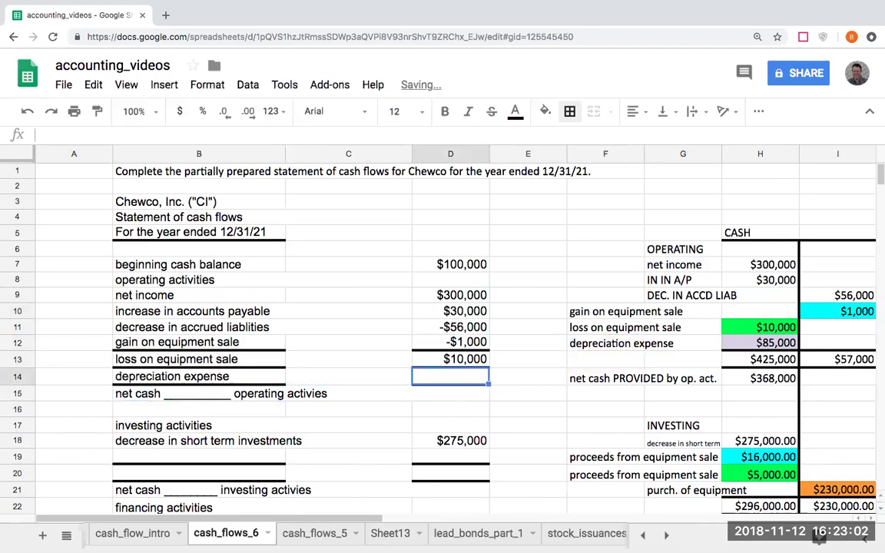
text(+)
key(Right)
key(Right)
key(Right)
key(Right)
key(Up)
key(Up)
key(Return)
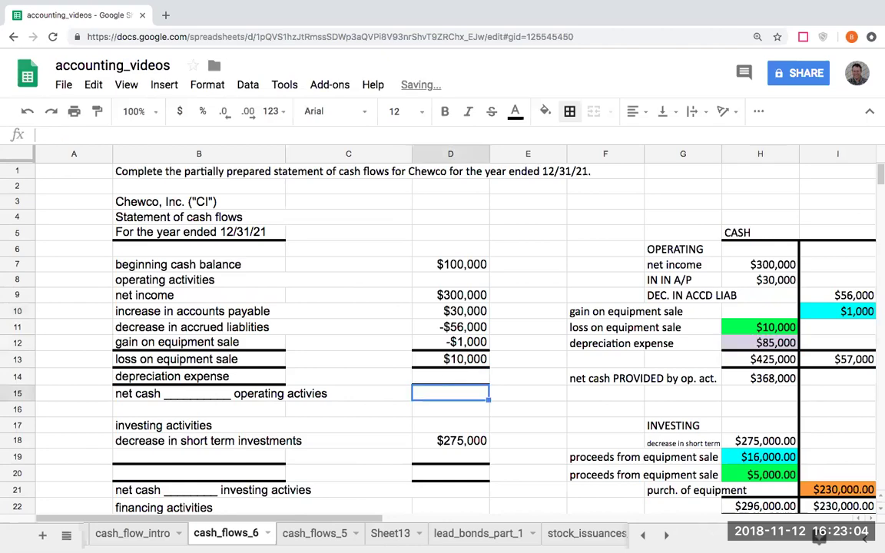
key(Left)
key(Left)
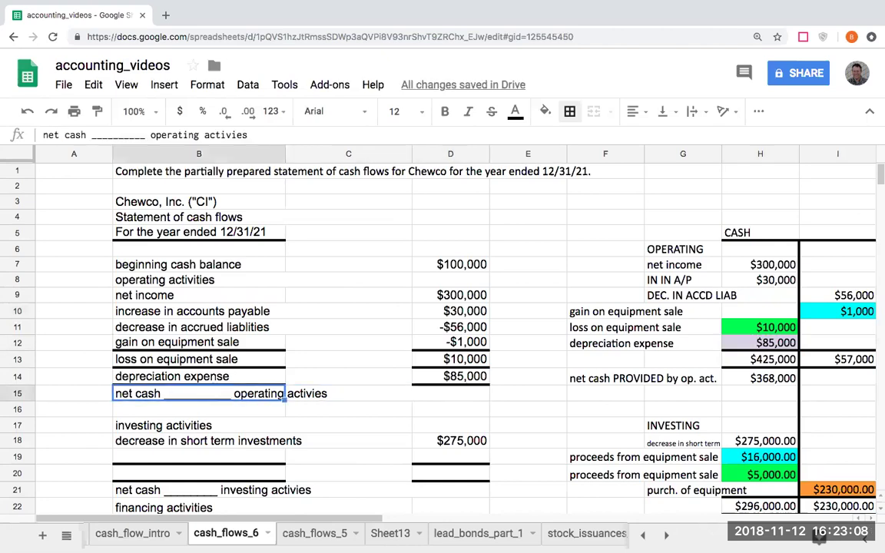
- Replace the label in B15 with "net cash PROVIDED by operating activities"
text(net cash pro)
key(BackSpace)
key(BackSpace)
key(BackSpace)
text(PROVIDED b)
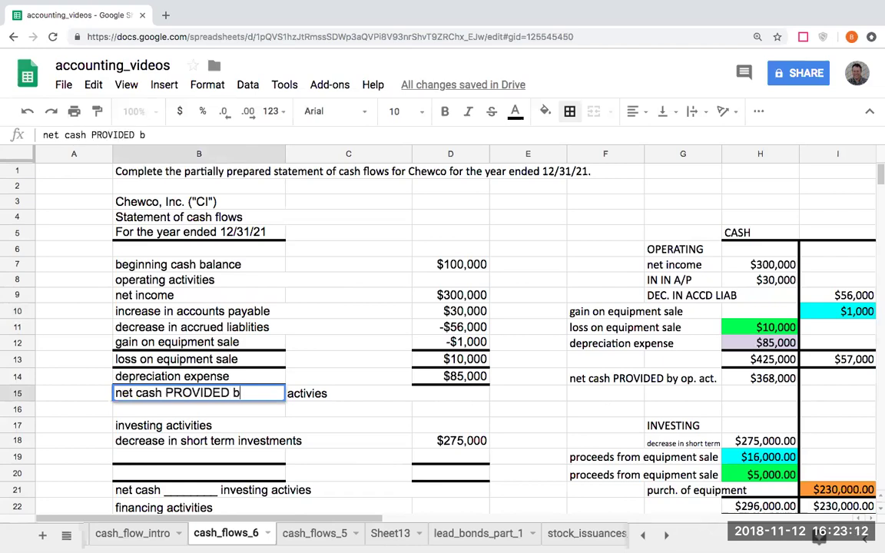
text(y opera)
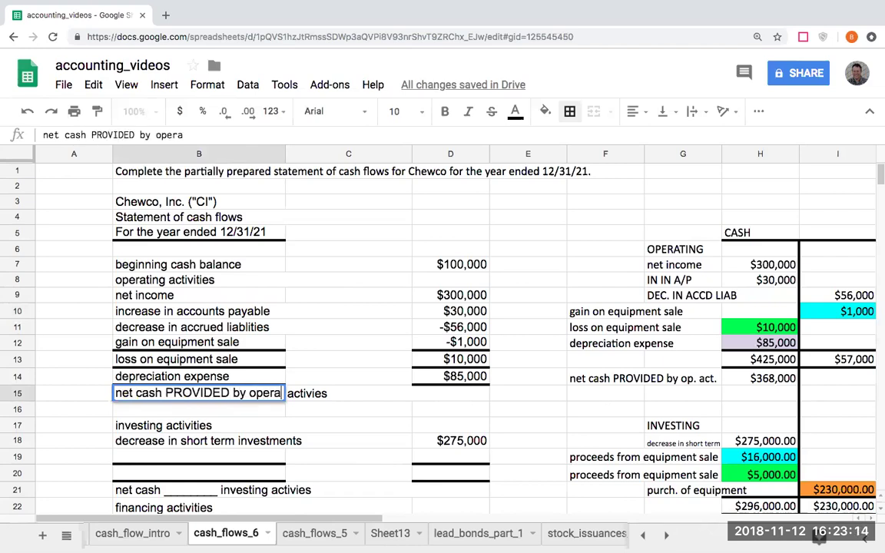
text(tinc activities)
key(Return)
- Total the operating activities in D15 with a SUM formula over D9:D14
key(Right)
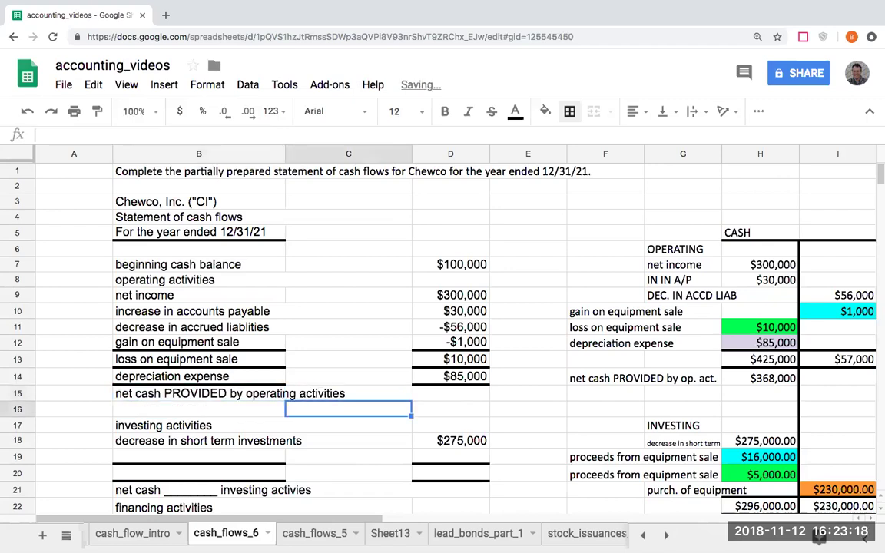
key(Right)
key(Up)
text(=sum()
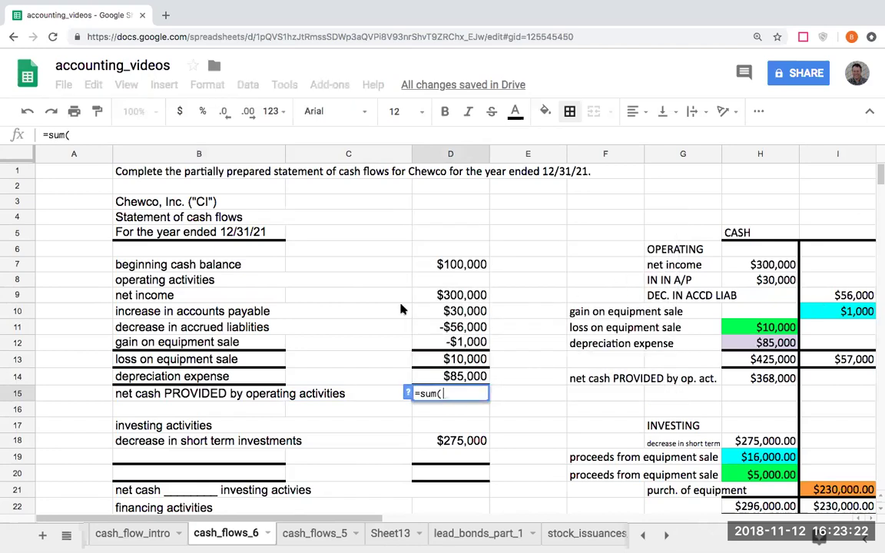
drag(431, 298, 446, 382)
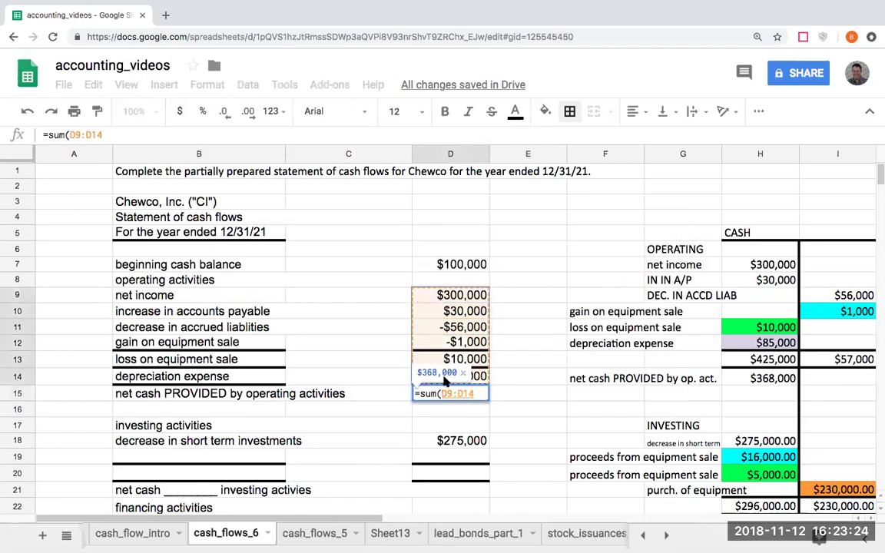
key(Return)
- Check the operating total in D15 against the T-account's net cash provided by operating activities in H14, and review the remaining statement lines
key(Up)
key(Right)
key(Right)
key(Right)
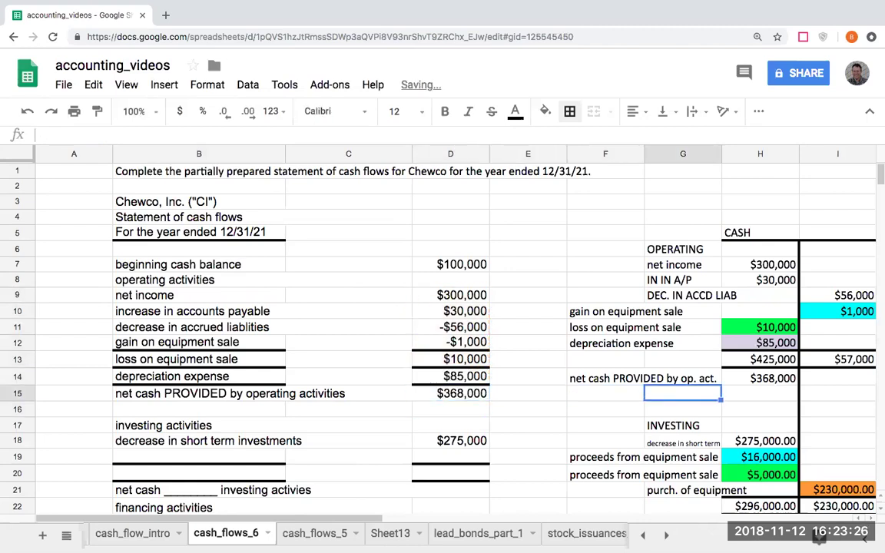
key(Right)
key(Up)
key(Down)
key(Left)
key(Left)
key(Left)
key(Left)
key(Left)
key(Left)
key(Left)
key(Down)
key(Down)
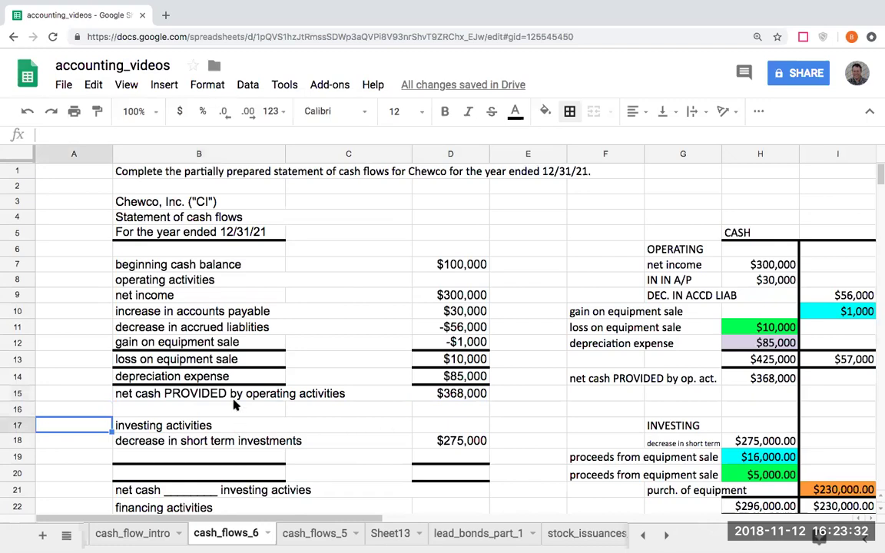
scroll(234, 405, down, 5)
scroll(233, 407, up, 1)
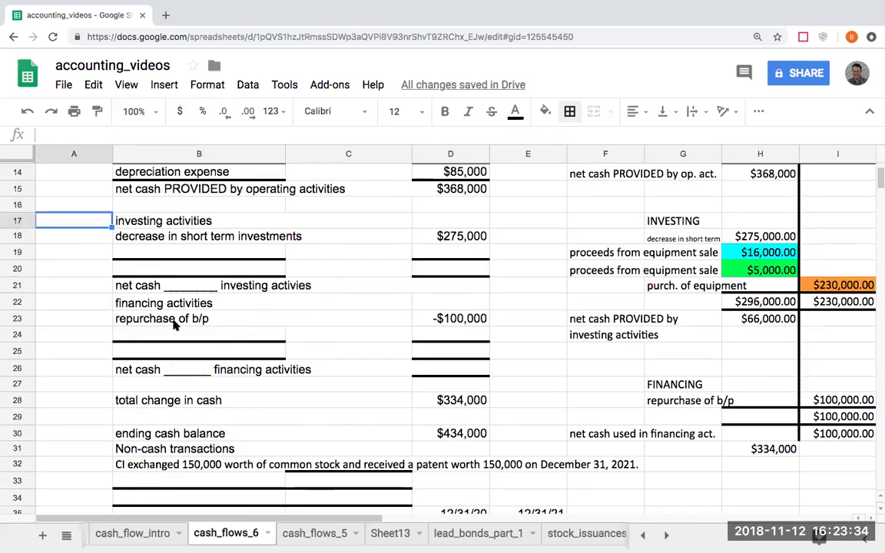
- Move the investing activities heading and the decrease in short term investments line from B17:D18 up one row to B16
scroll(174, 325, up, 4)
click(158, 394)
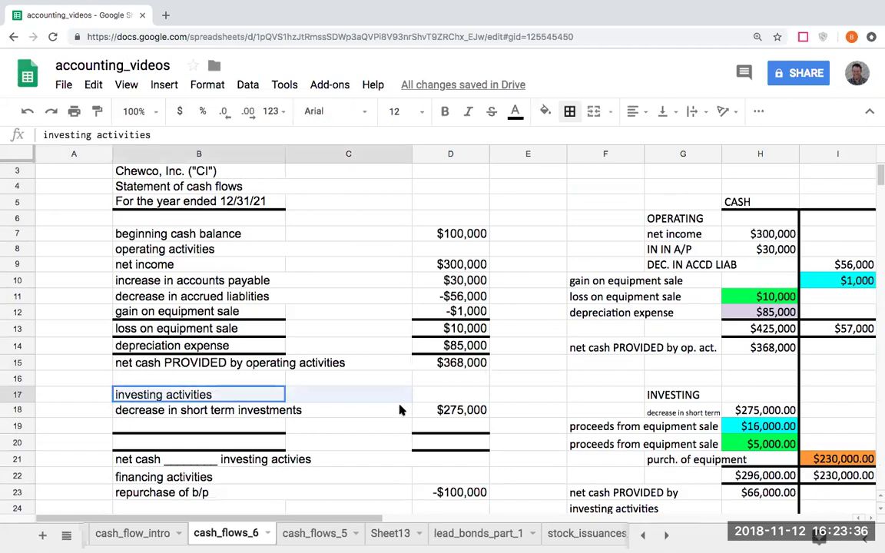
shift+click(425, 413)
key(ctrl+c)
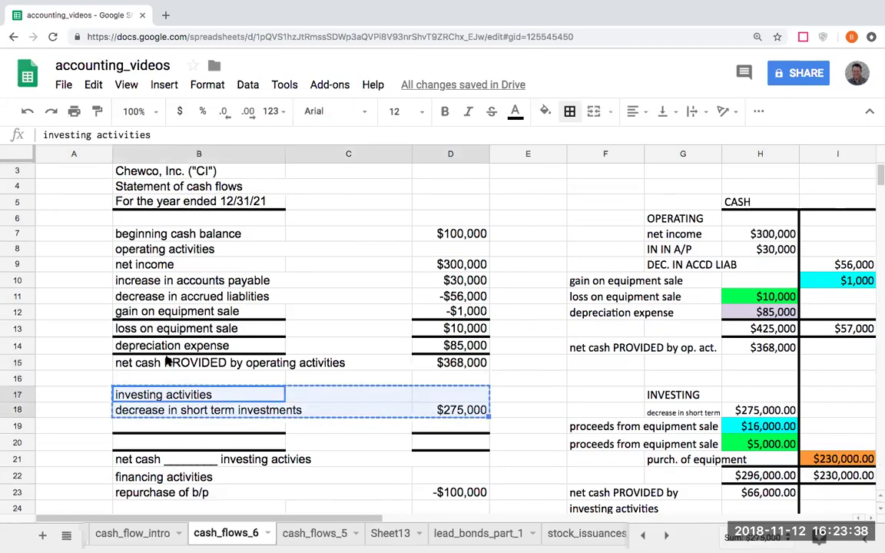
click(168, 377)
key(ctrl+v)
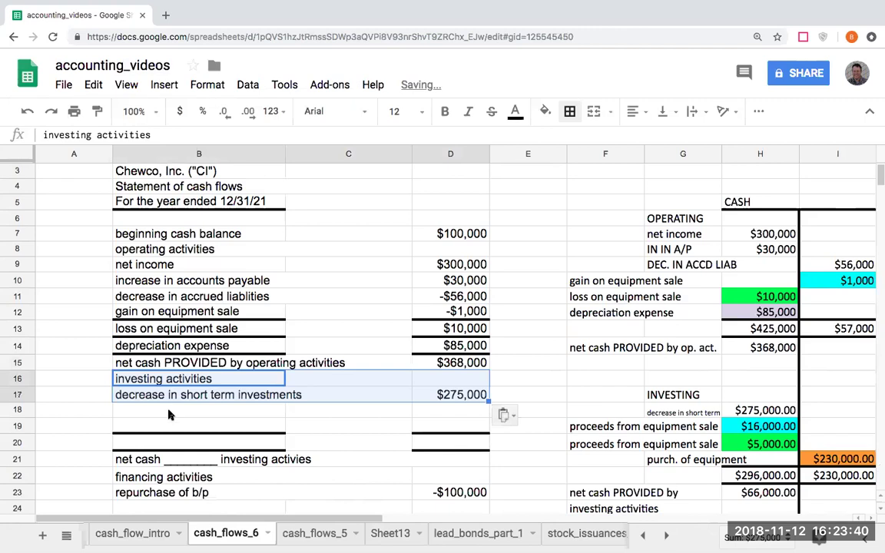
- Copy the blank underlined line B19:D19 into row 18 to provide an additional investing line
drag(164, 426, 438, 426)
key(ctrl+c)
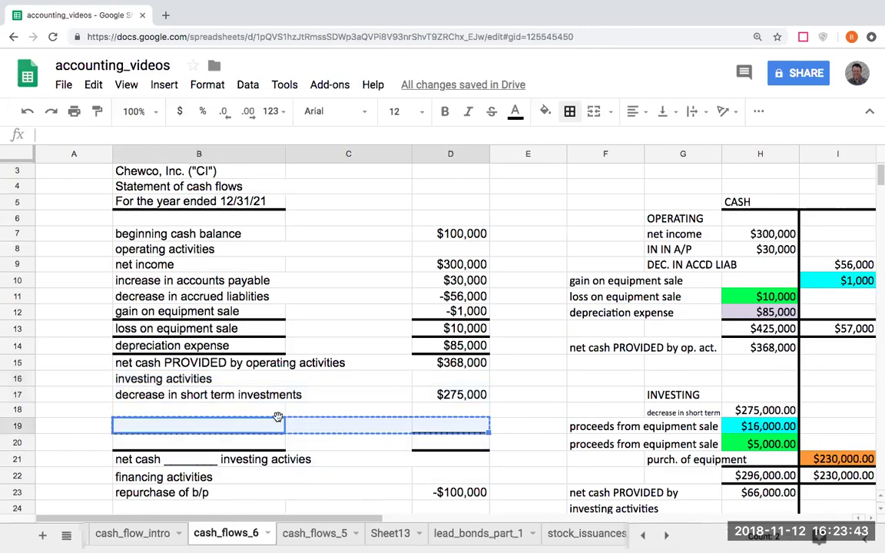
click(204, 413)
key(ctrl+v)
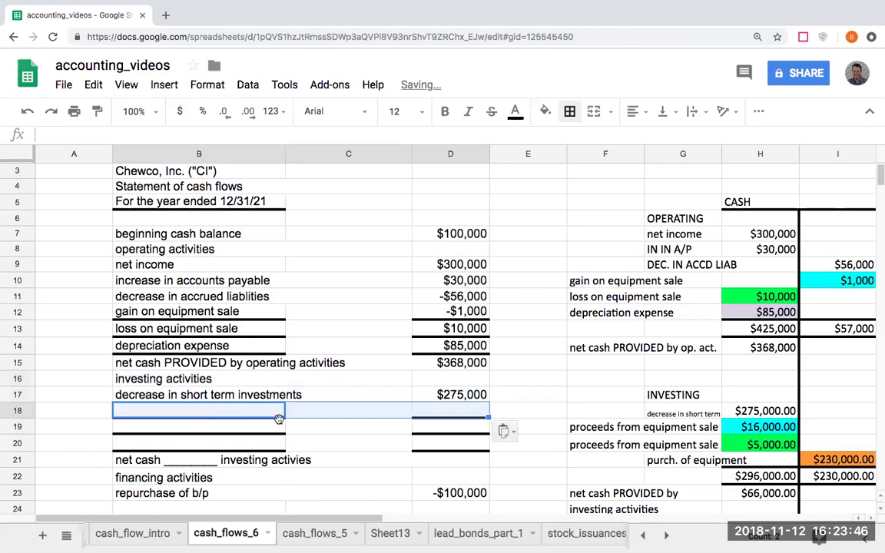
- Fill row 18 with the first proceeds from equipment sale by linking B18 to F19 and D18 to H19
click(155, 415)
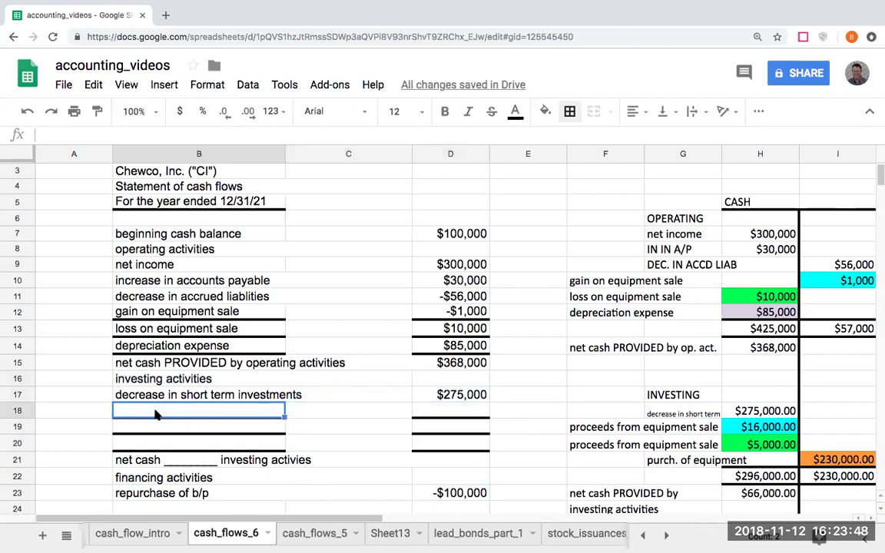
text(+)
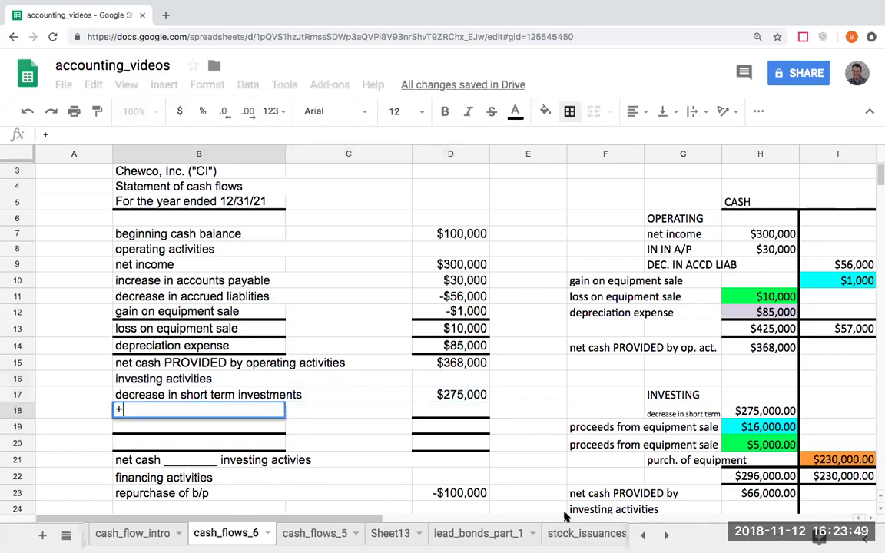
click(590, 431)
key(Return)
click(460, 413)
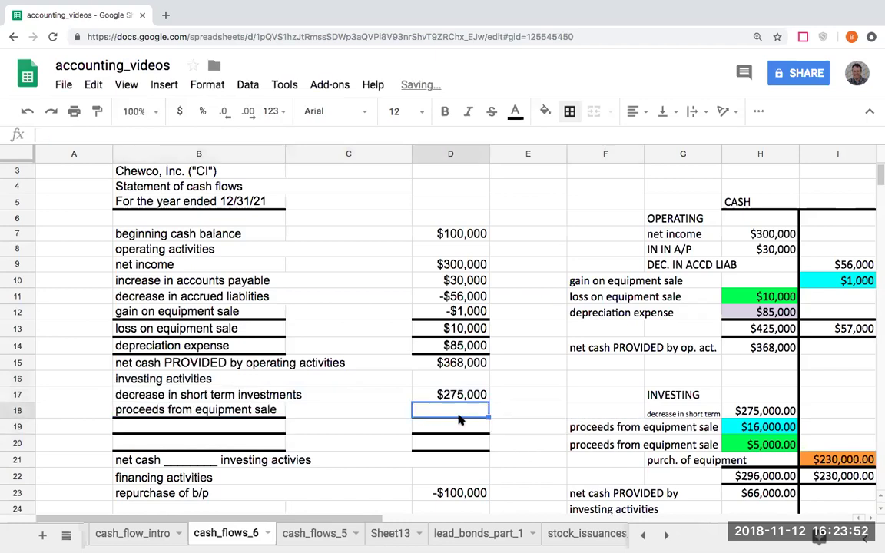
text(+)
click(760, 427)
key(Return)
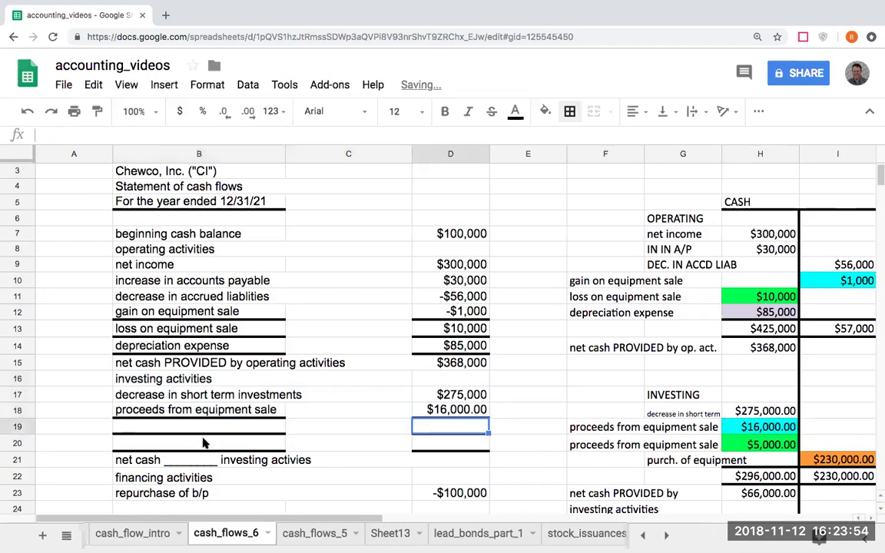
- Fill row 19 with the second proceeds from equipment sale by linking B19 to F20 and D19 to H20
key(Left)
key(Left)
text(+)
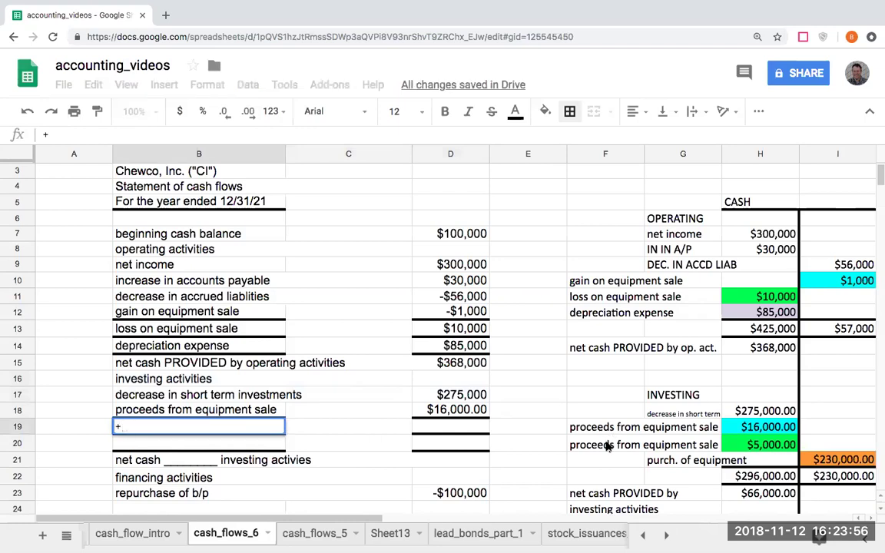
click(607, 444)
key(Return)
click(458, 427)
text(+)
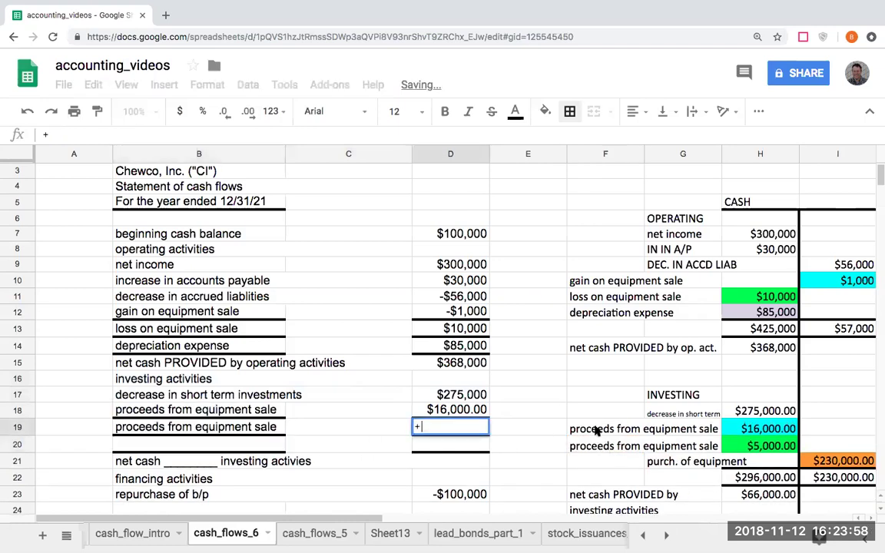
click(760, 446)
key(Return)
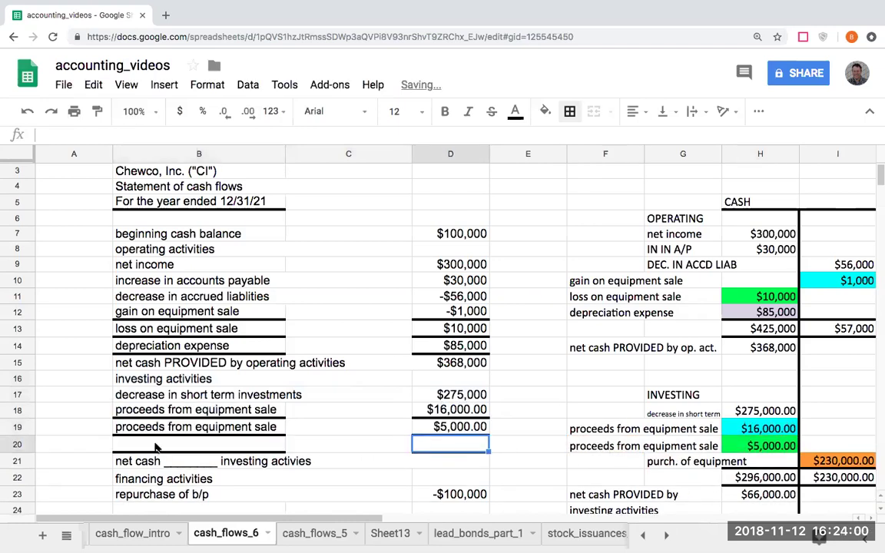
- Enter the label "purchase of equipment" in B20
click(155, 446)
text(pu)
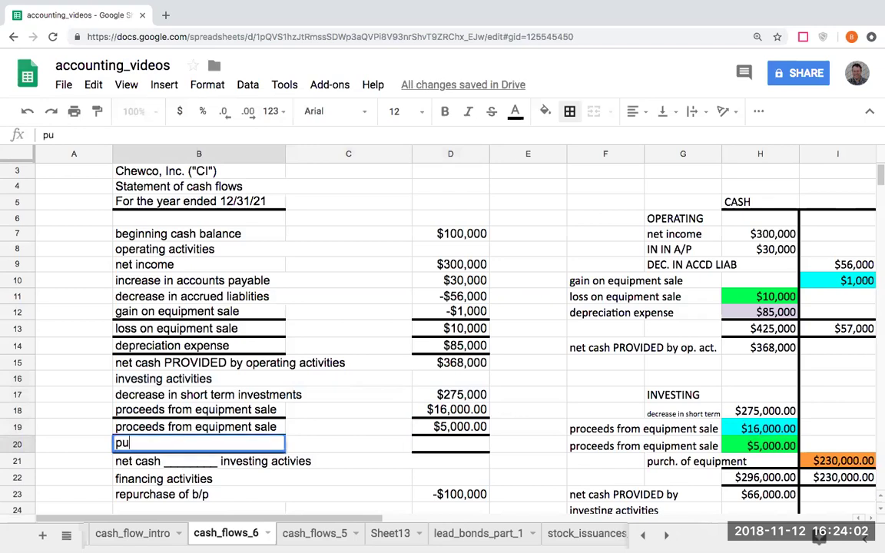
text(rchase of equipmetn)
key(BackSpace)
key(BackSpace)
text(nt)
key(Return)
- Bring the equipment purchase amount into D20 as a negative with the formula =-I21
click(450, 444)
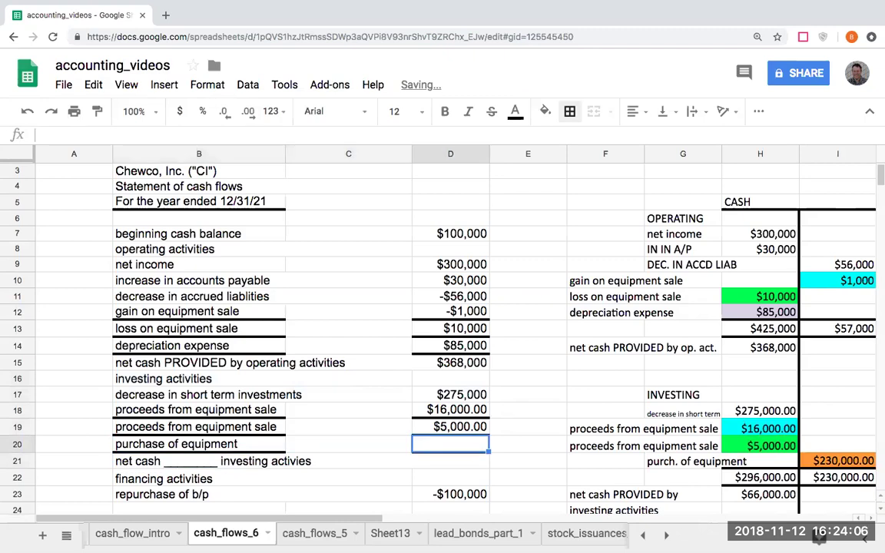
text(=-)
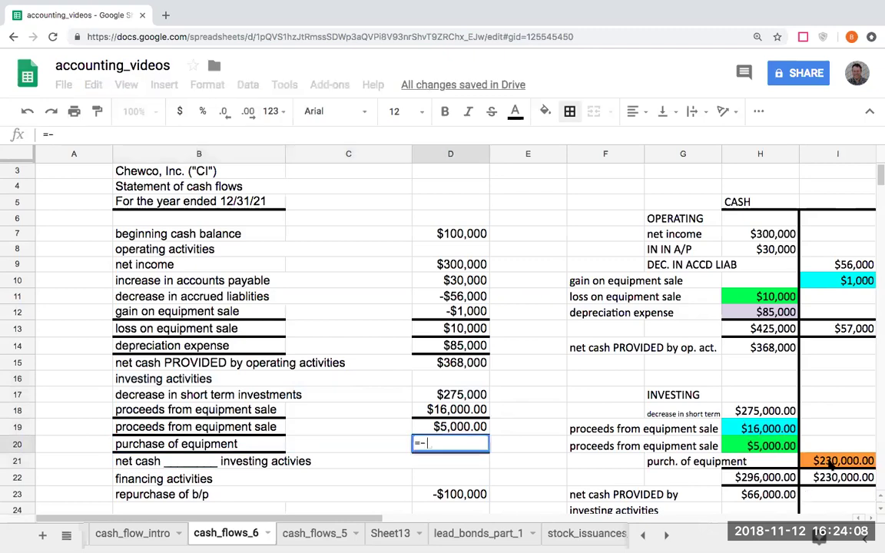
click(830, 460)
key(Return)
- Replace the blank in the B21 label with PROVIDED BY so it reads "net cash PROVIDED BY investing activies"
key(Left)
key(Left)
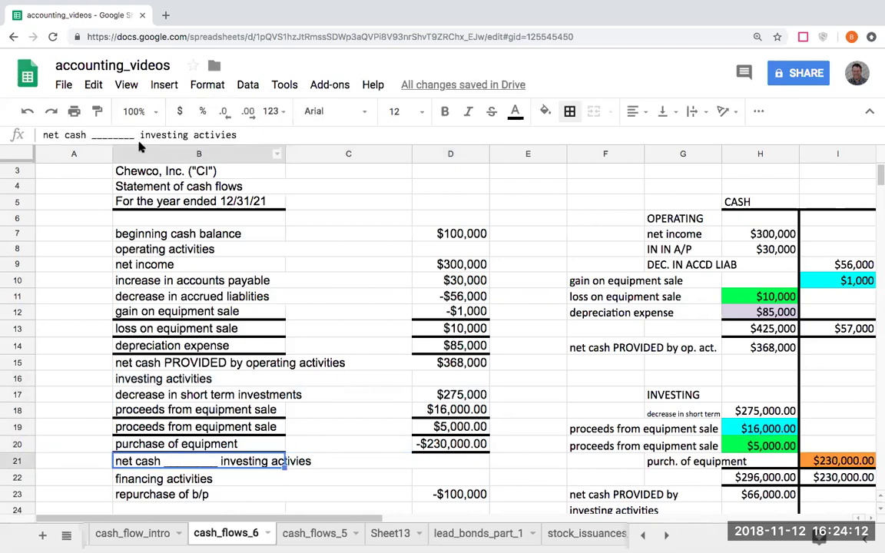
drag(90, 134, 134, 136)
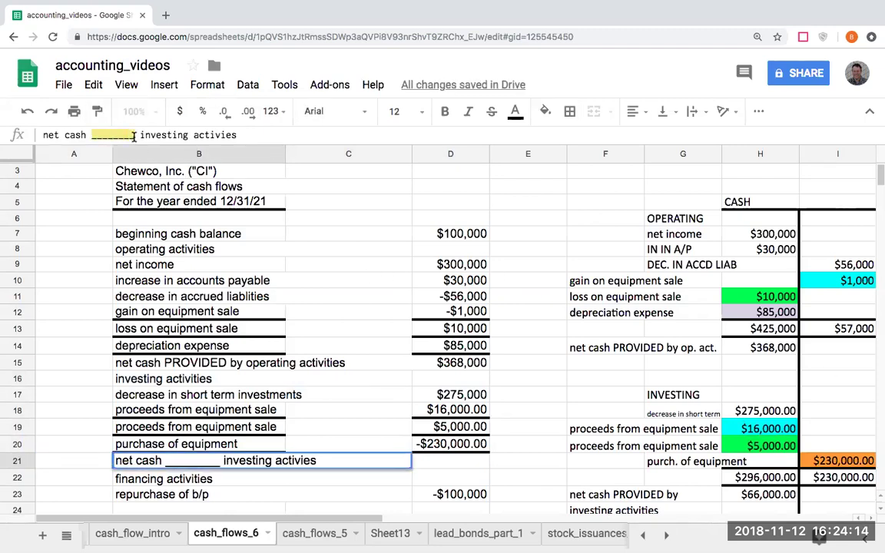
text(PROVIDED BY)
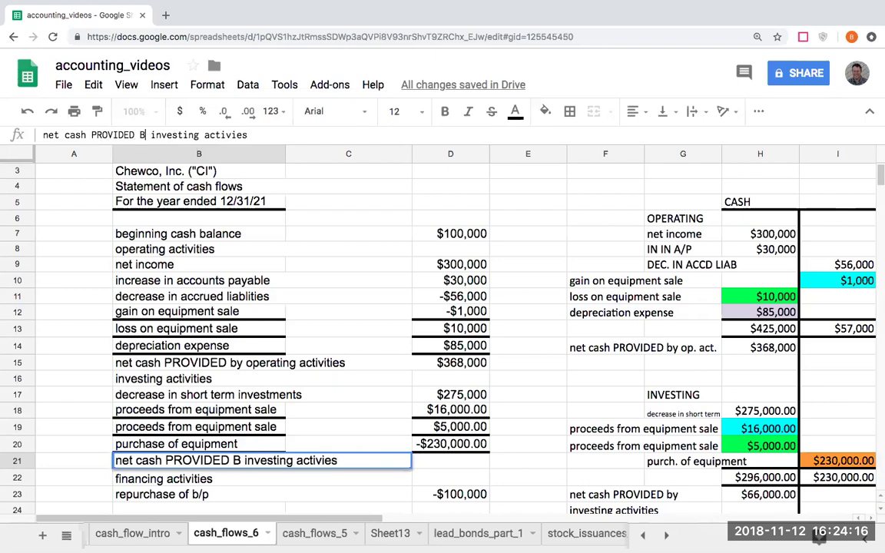
key(Return)
- Total the investing activities in D21 with the formula +D17+D18+D19+D20
key(Up)
key(Right)
key(Right)
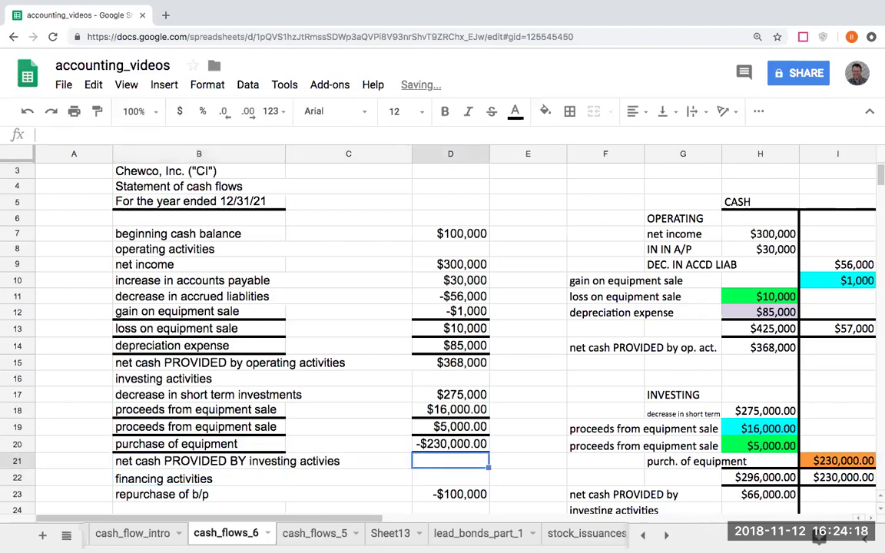
text(+)
key(Up)
key(Up)
key(Up)
key(Up)
text(+)
key(Up)
key(Up)
key(Up)
text(+)
key(Up)
key(Up)
text(+)
key(Up)
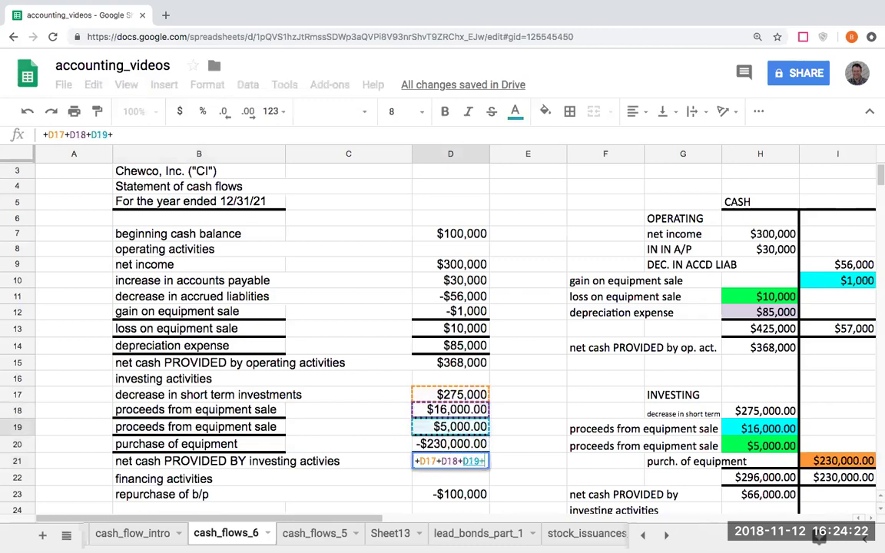
key(Return)
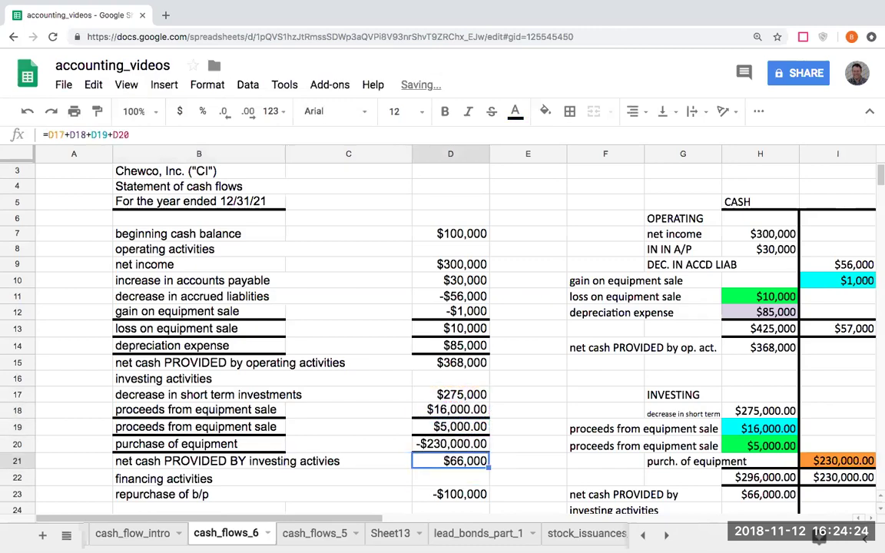
- Fill the blank in the B26 label with USED IN so it reads "net cash _USED IN financing activities"
scroll(525, 387, down, 2)
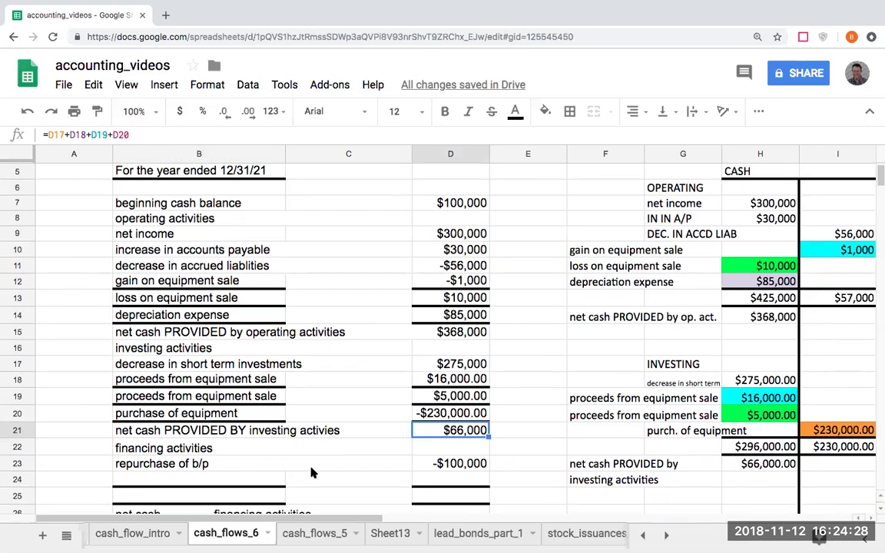
scroll(242, 471, down, 3)
click(123, 468)
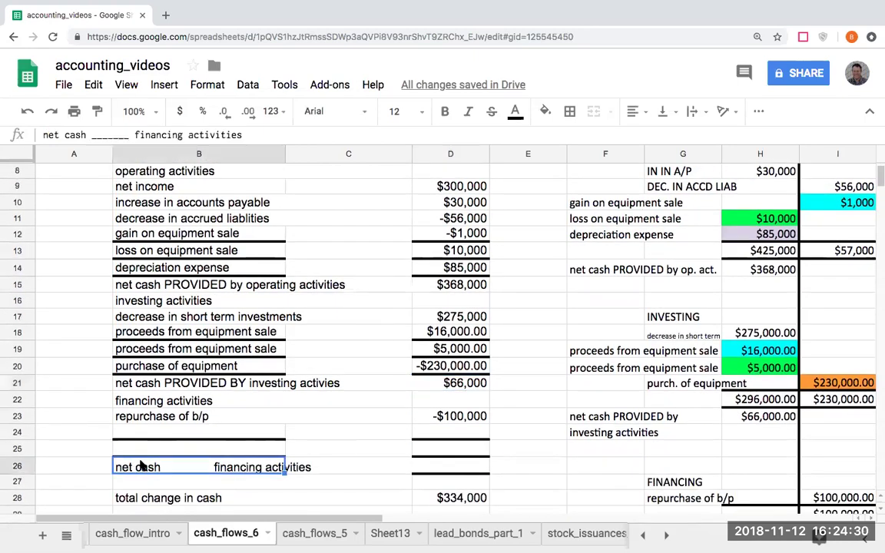
click(93, 134)
drag(92, 134, 128, 135)
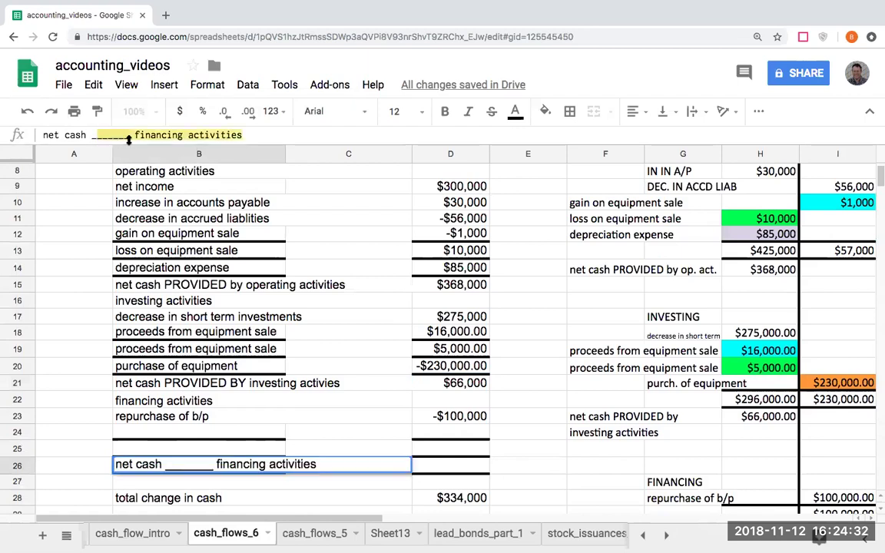
text(USED IN)
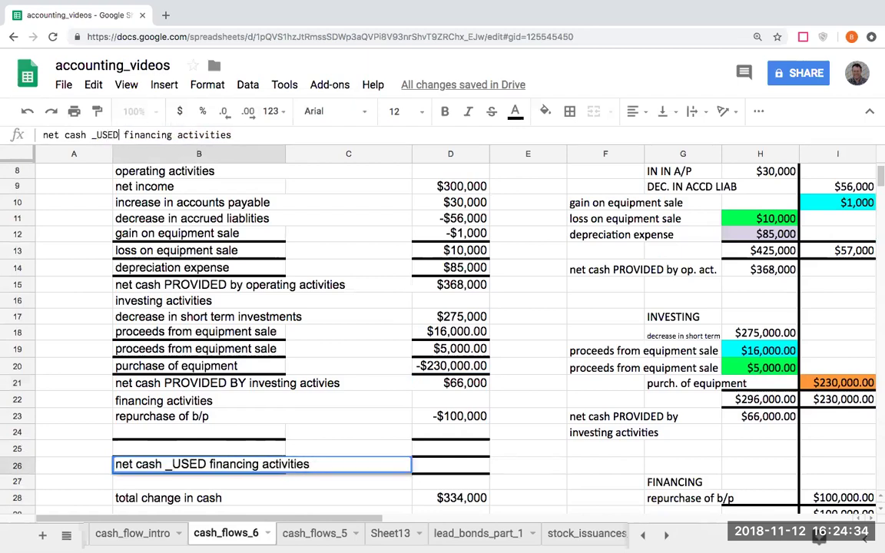
key(Return)
- Set the net financing cash flow in D26 by linking it to the repurchase of b/p amount in D23
click(286, 467)
key(Right)
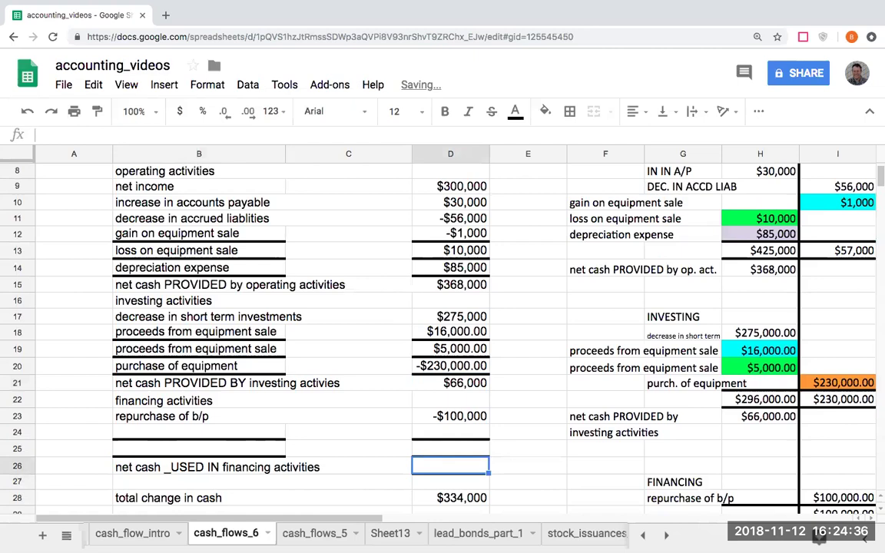
text(=)
key(Up)
key(Up)
key(Up)
key(Return)
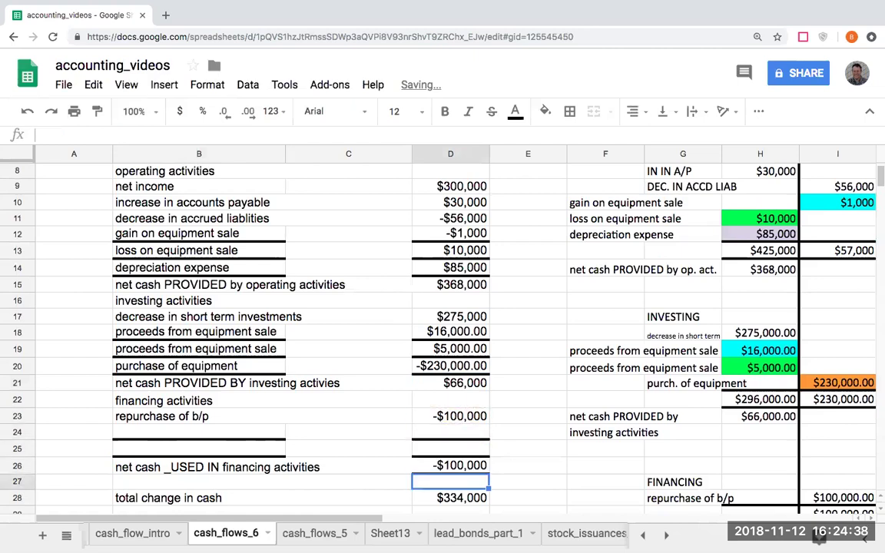
- Sum the net operating, investing and financing cash flows in E26 to cross-check the total change in cash, and undo that entry
key(Up)
key(Right)
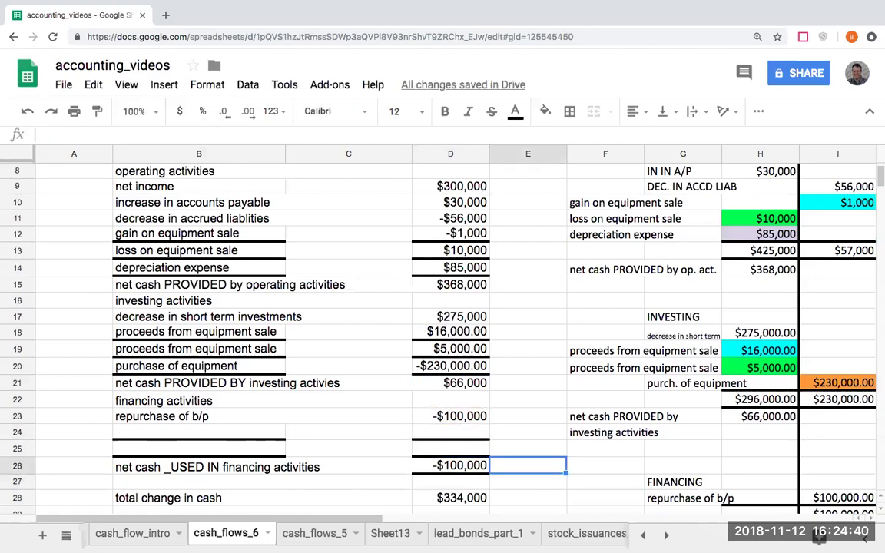
text(+)
key(Left)
key(Up)
key(Up)
key(Up)
key(Up)
key(Up)
key(Up)
key(Up)
key(Up)
key(Up)
key(Up)
key(Up)
key(Up)
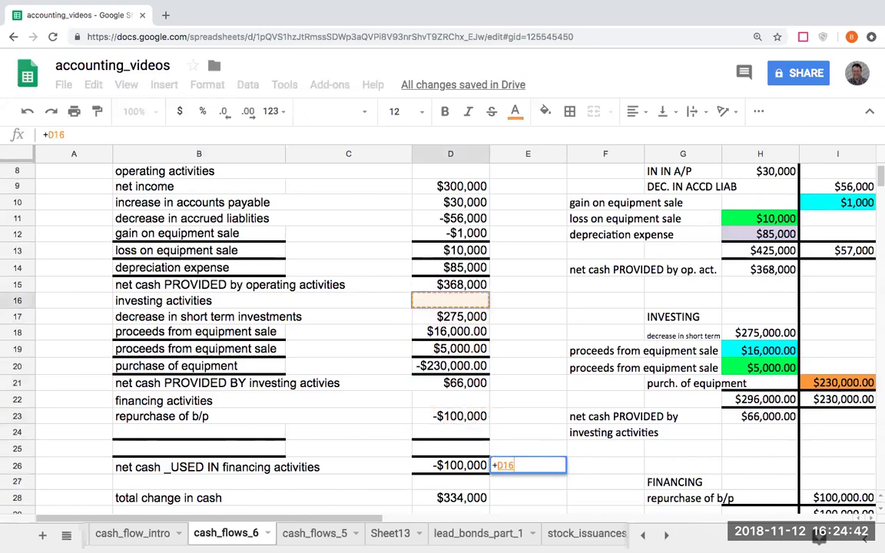
key(Down)
text(+)
key(Left)
key(Up)
key(Up)
key(Up)
key(Up)
key(Up)
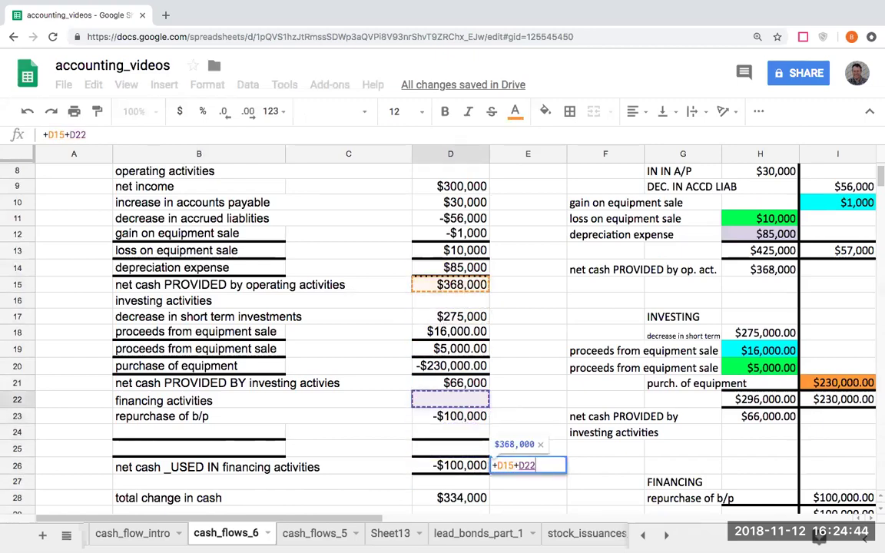
text(+)
key(Left)
key(Up)
key(Up)
key(Up)
key(Up)
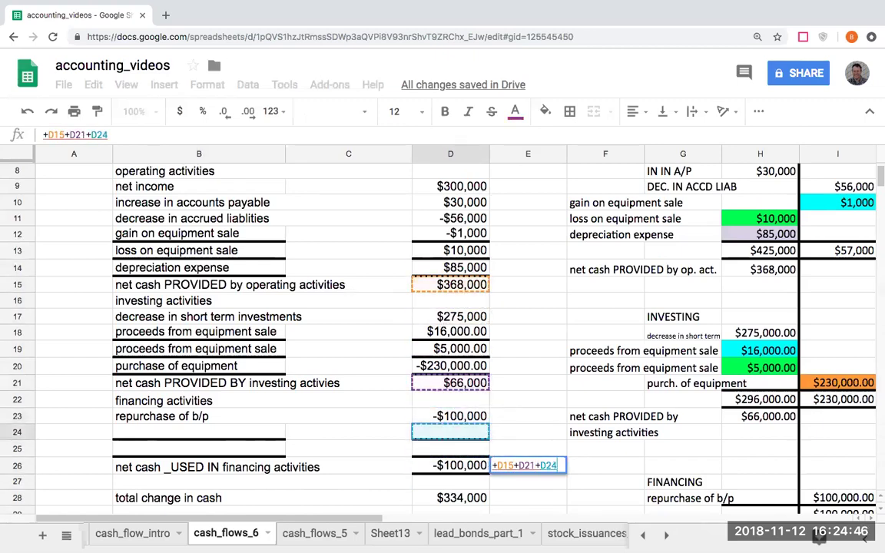
key(Down)
key(Down)
key(Down)
key(Down)
key(Return)
key(ctrl+z)
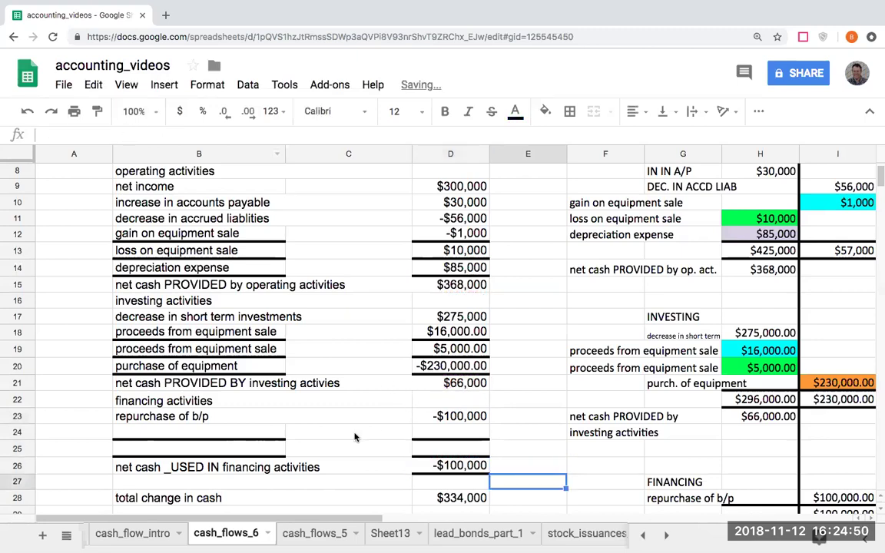
- Review the lower part of the statement, including the non-cash transaction note in B32 and the additional information beneath it
scroll(355, 438, down, 1)
scroll(355, 437, up, 2)
scroll(342, 430, down, 5)
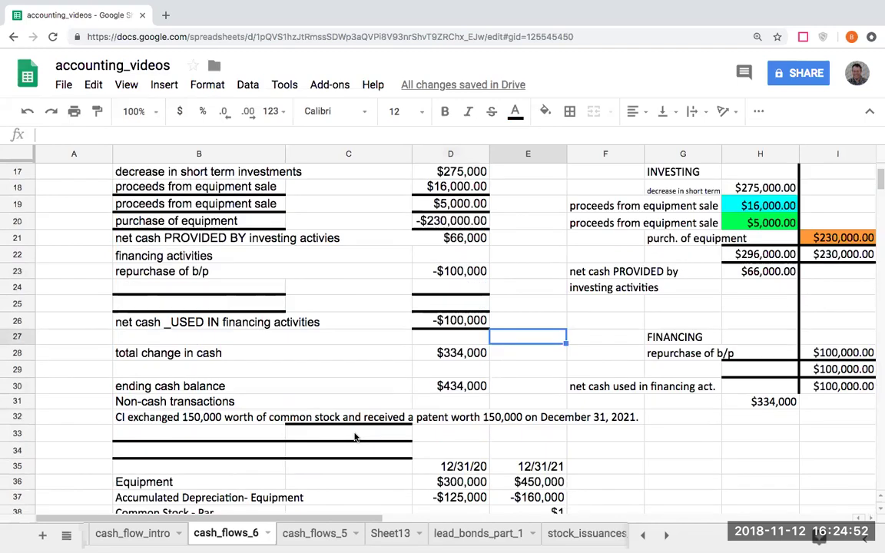
scroll(330, 424, up, 1)
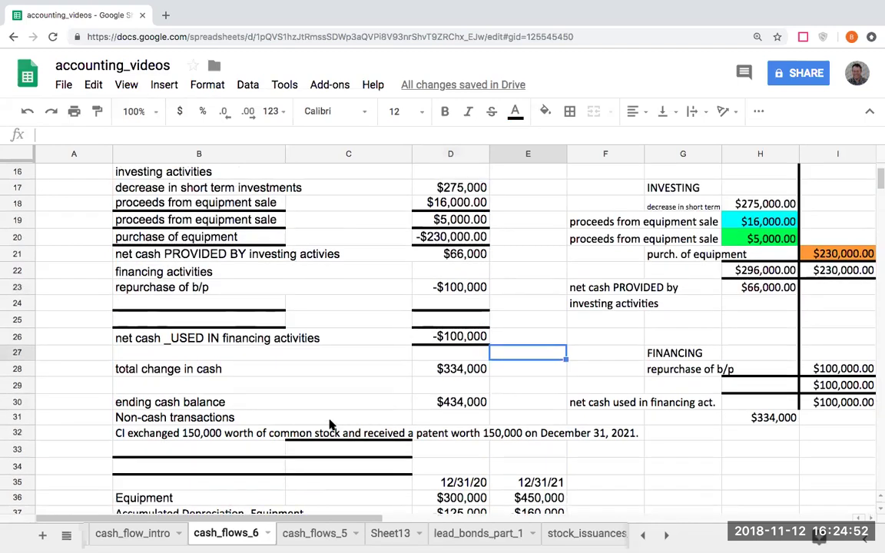
click(151, 435)
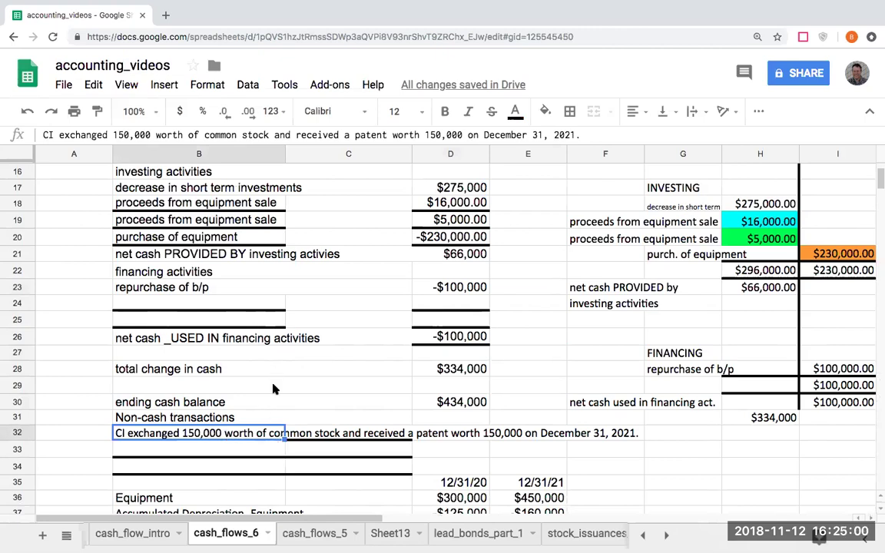
scroll(273, 390, down, 1)
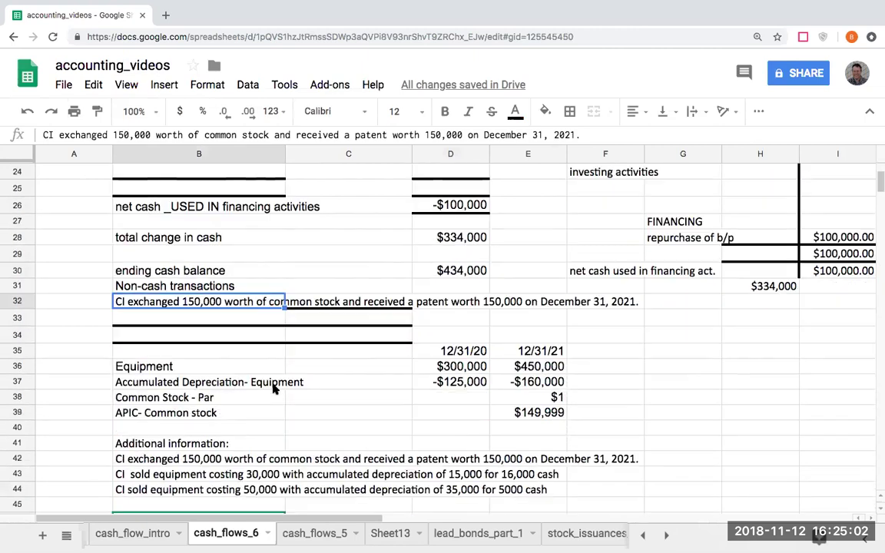
scroll(273, 389, down, 3)
scroll(273, 390, down, 2)
scroll(274, 389, up, 10)
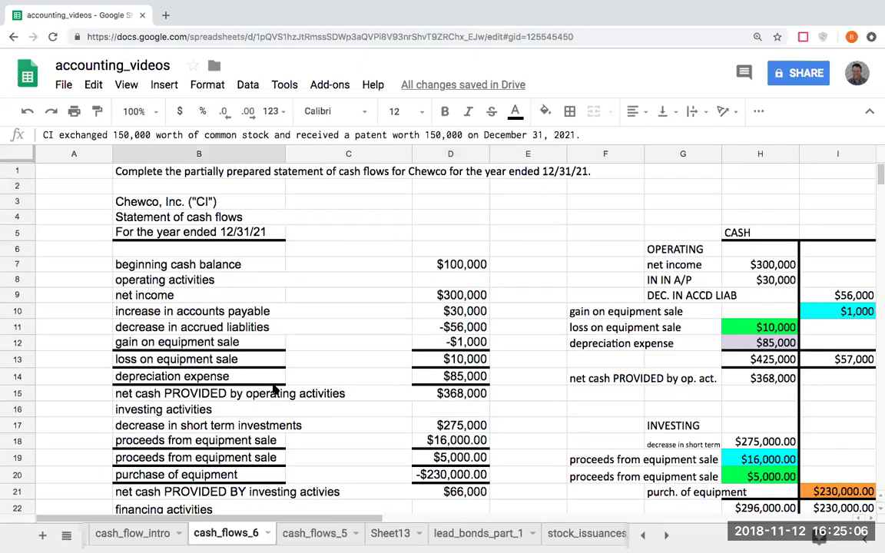
- Examine the CASH T-account and the neighbouring equipment and stock T-accounts beside the completed statement
click(552, 281)
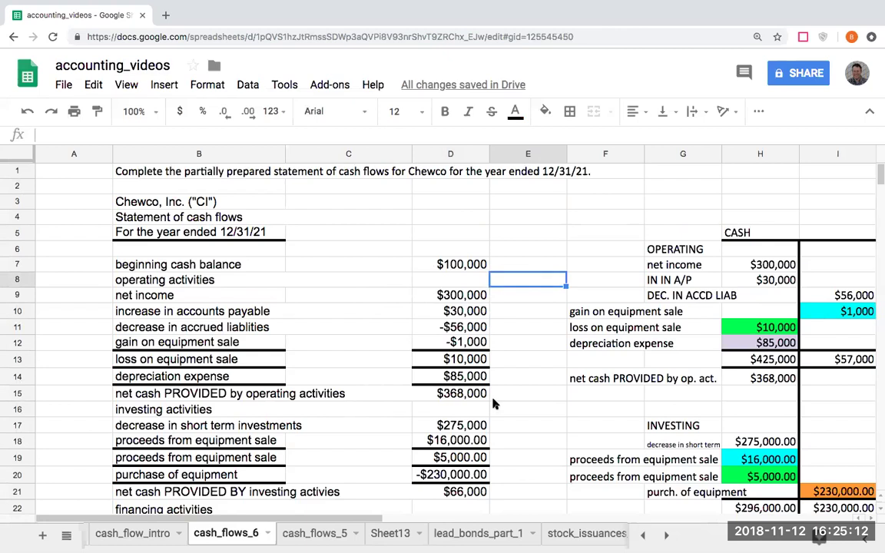
key(Right)
key(Right)
key(Right)
key(Right)
key(Right)
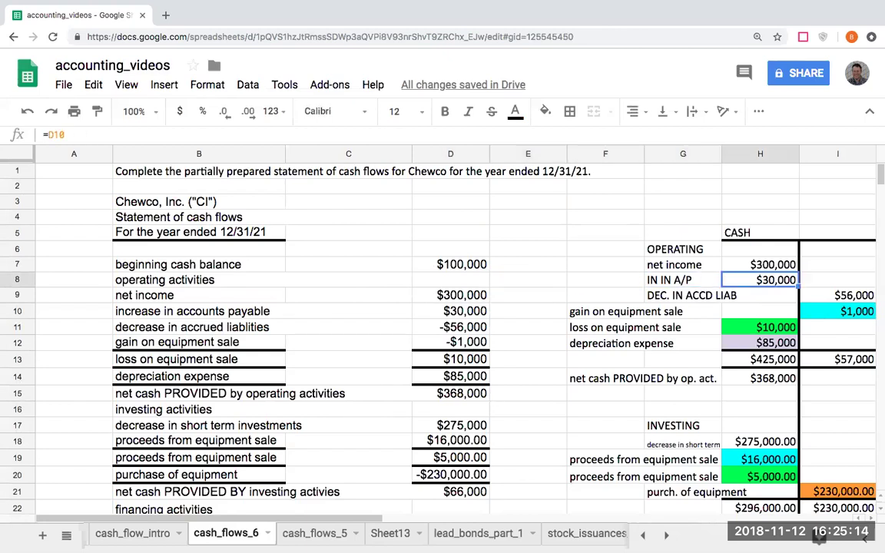
scroll(443, 330, right, 3)
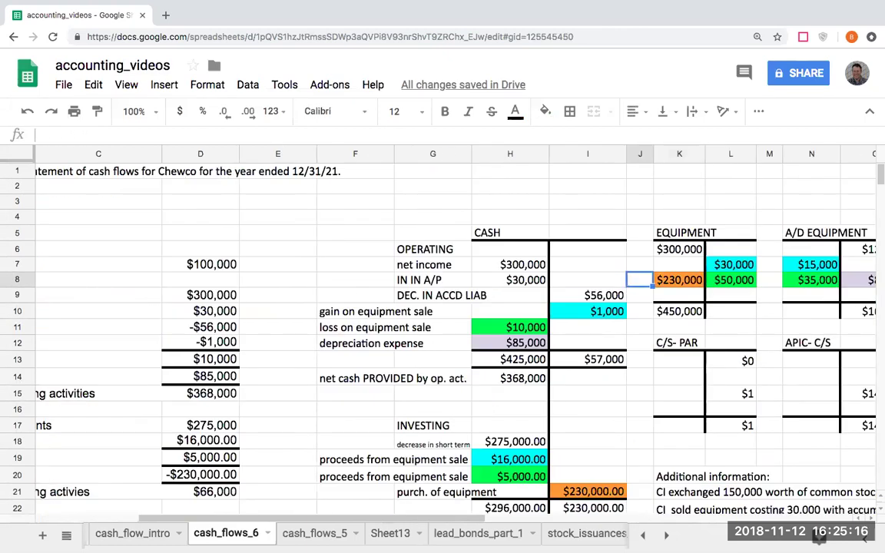
key(Left)
key(Left)
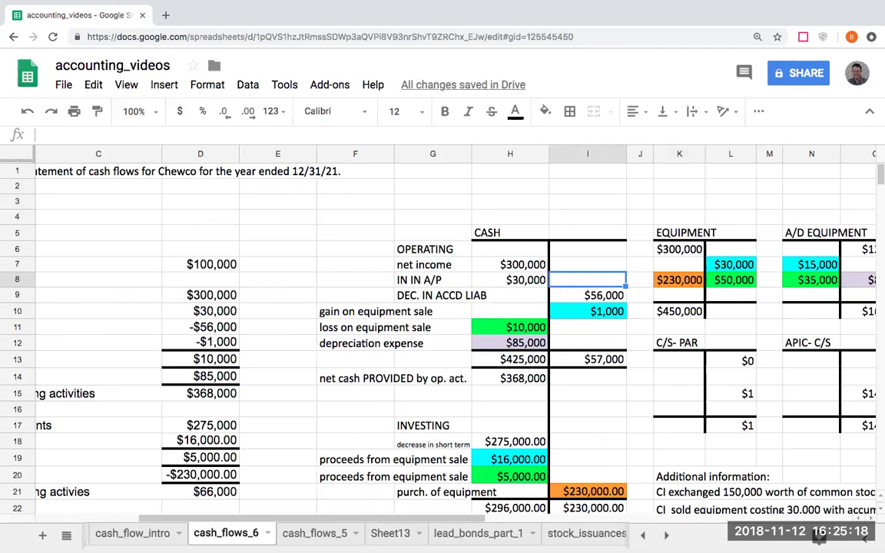